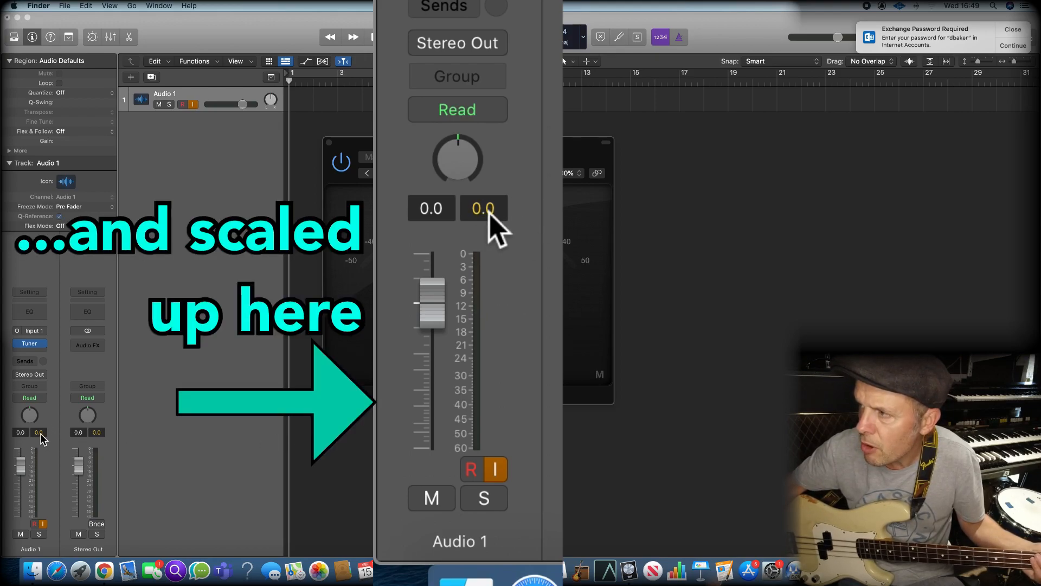
# Record a take of bass notes on Audio 1, resetting the track's peak level reading before each new level test
pyautogui.click(40, 433)
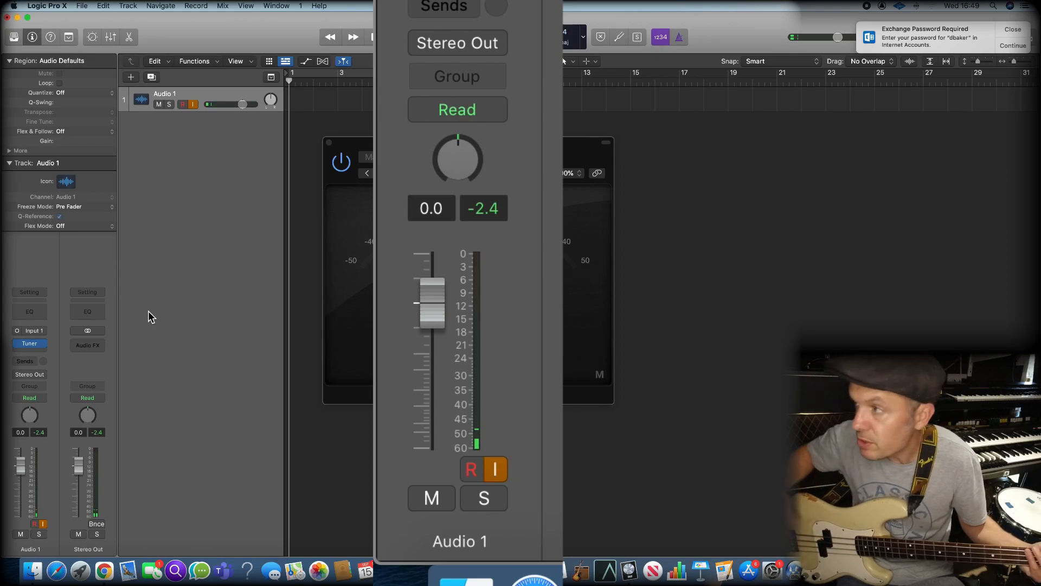
pyautogui.press('r')
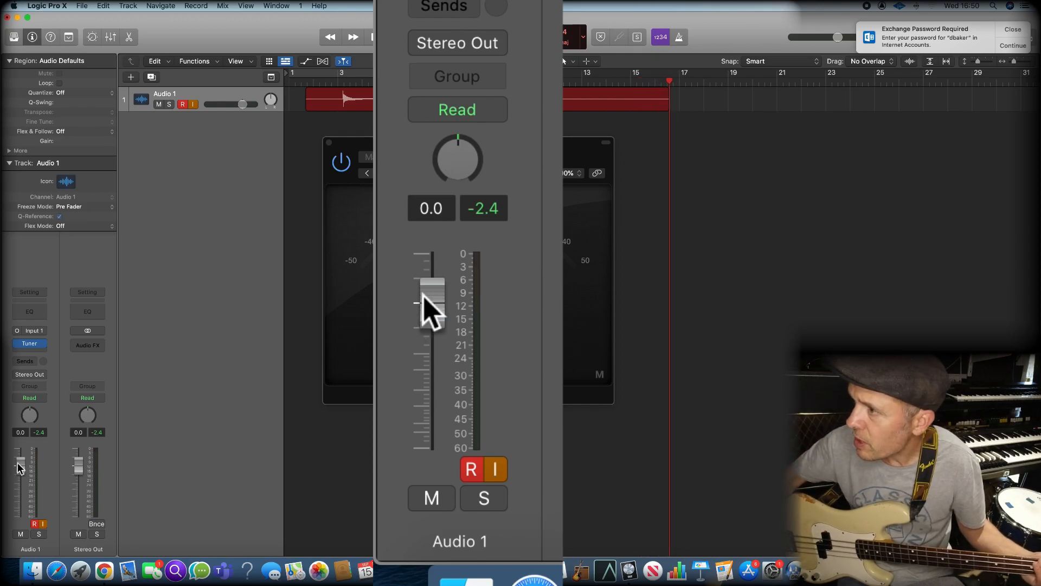
pyautogui.click(40, 433)
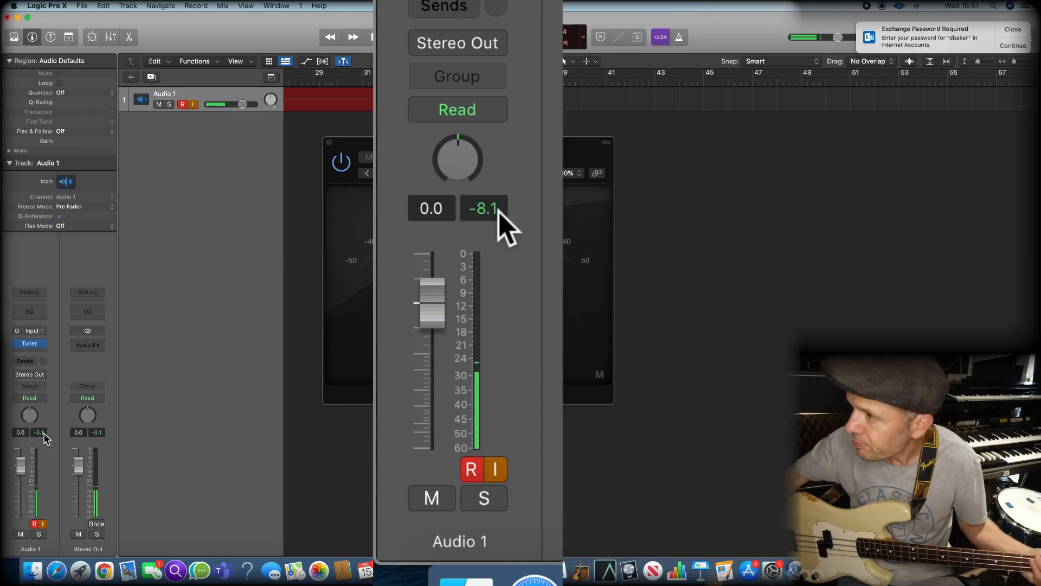
pyautogui.click(42, 434)
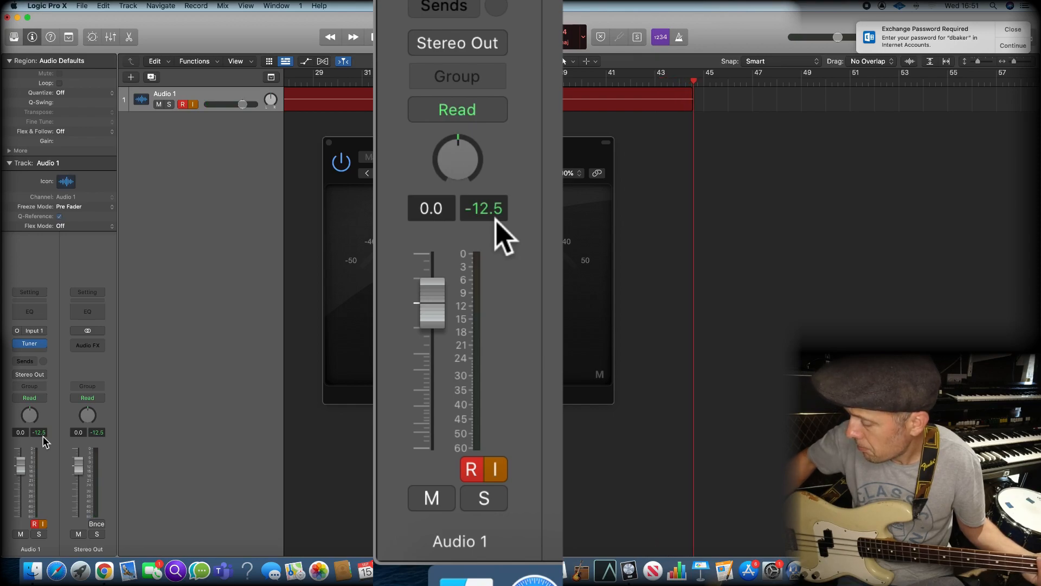
pyautogui.press('space')
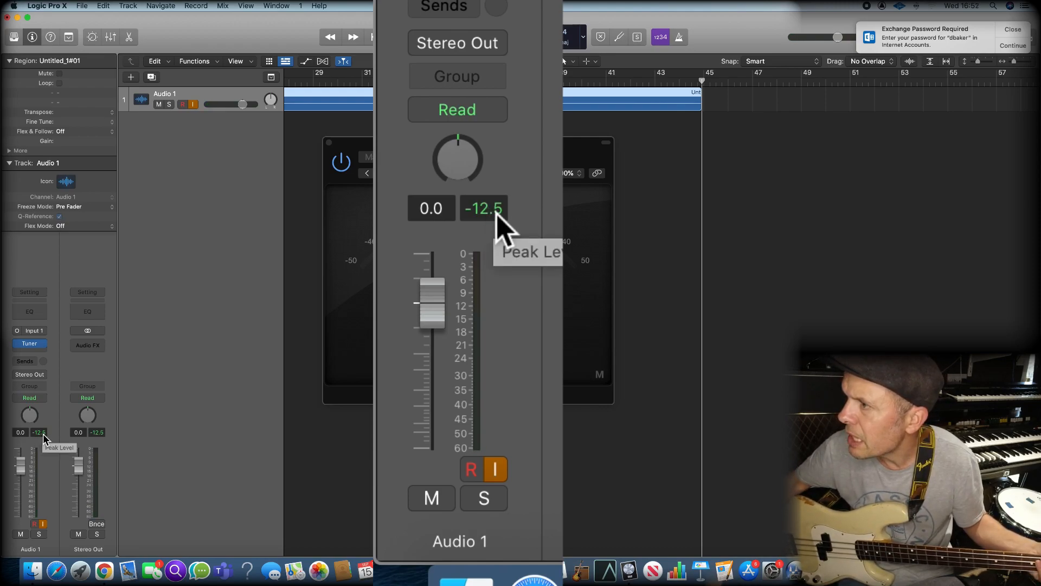
# Record a second take on Audio 1 with the peak level reset, and add a new track with duplicate settings
pyautogui.click(44, 433)
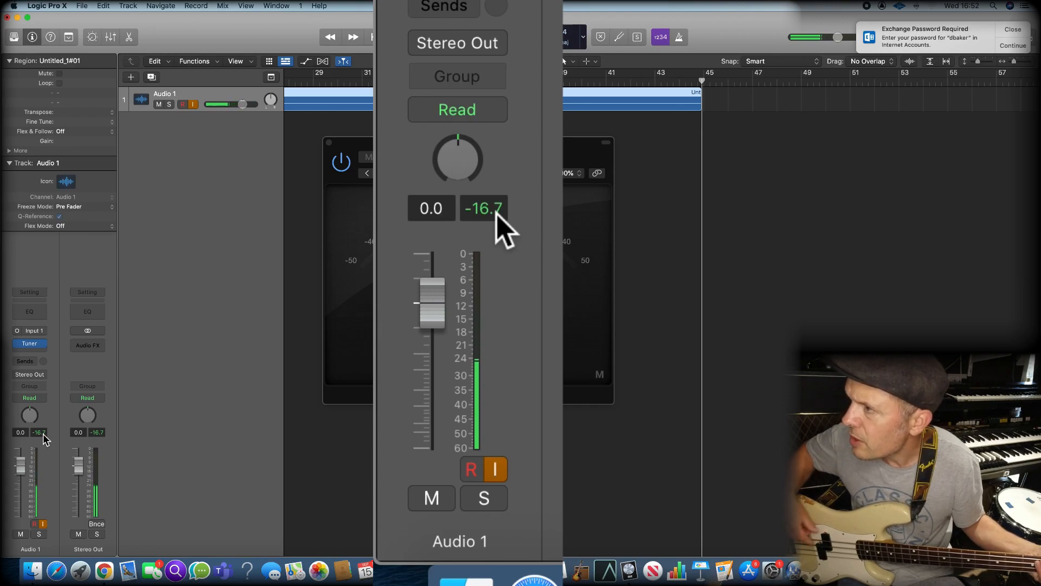
pyautogui.click(43, 434)
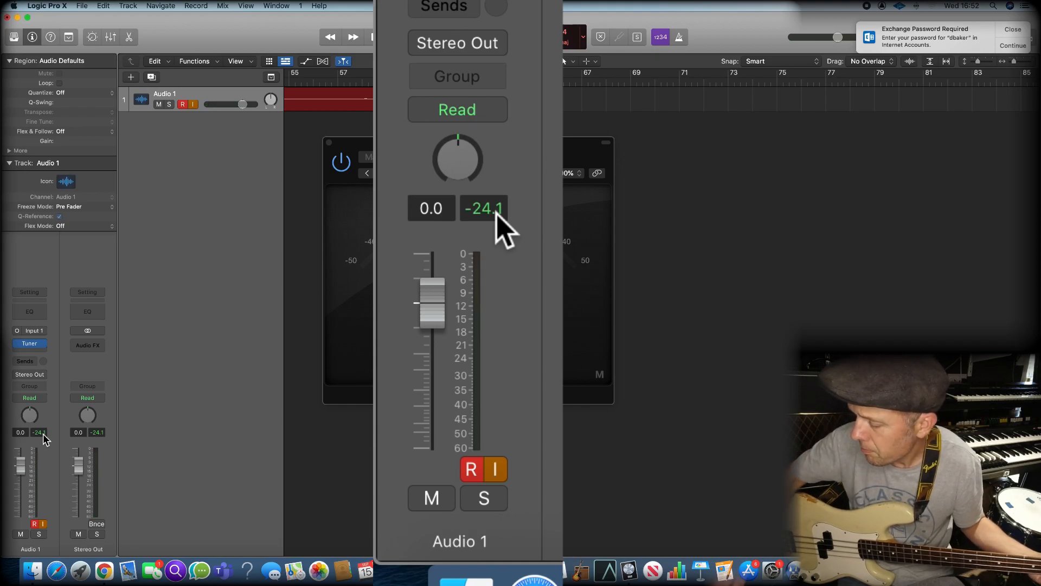
pyautogui.press('space')
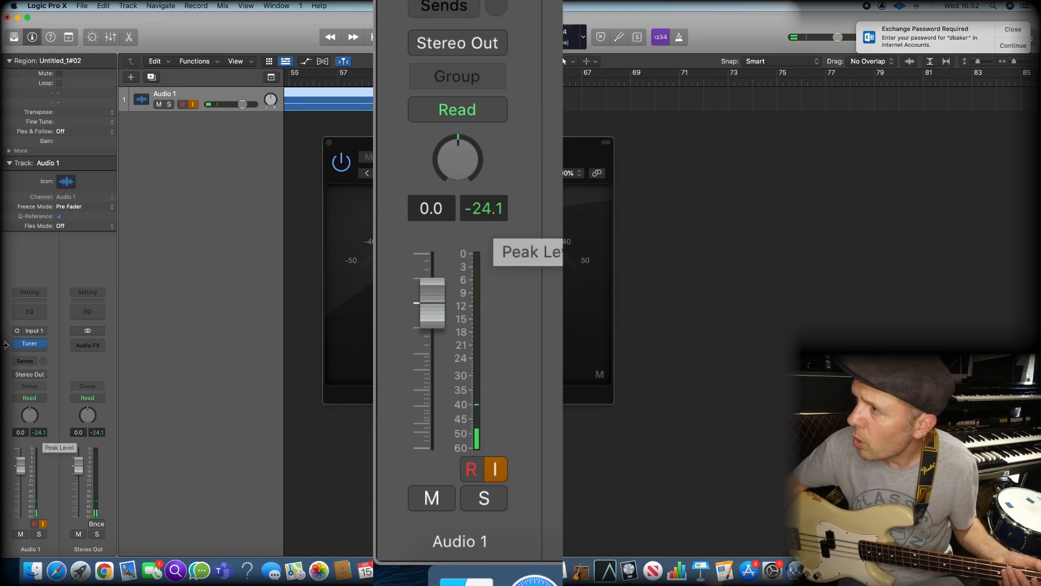
pyautogui.click(152, 77)
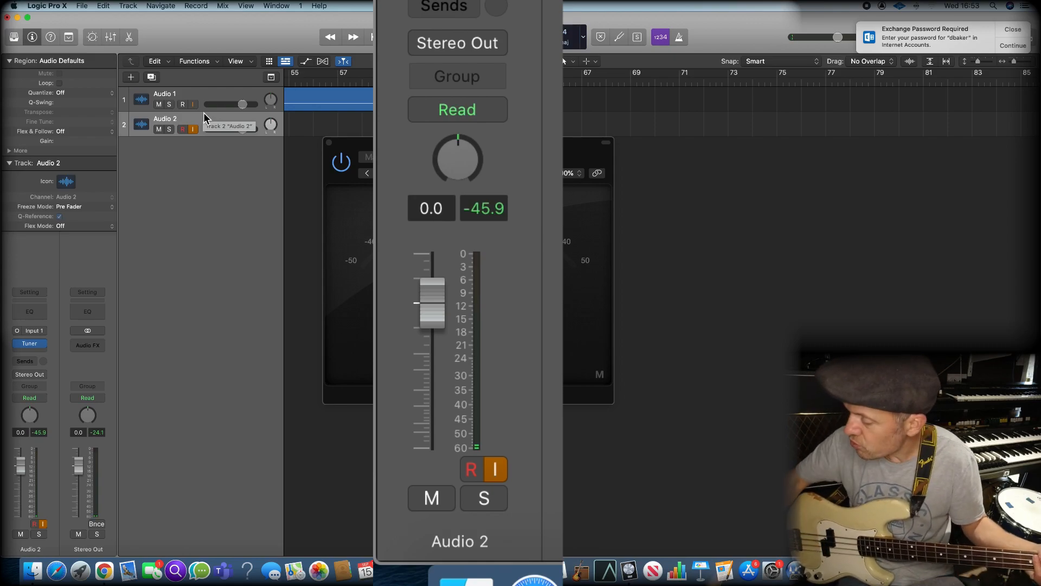
# Play back the first recorded note on Audio 1 near bar 3 and check its peak level
pyautogui.press('Return')
pyautogui.press('.')
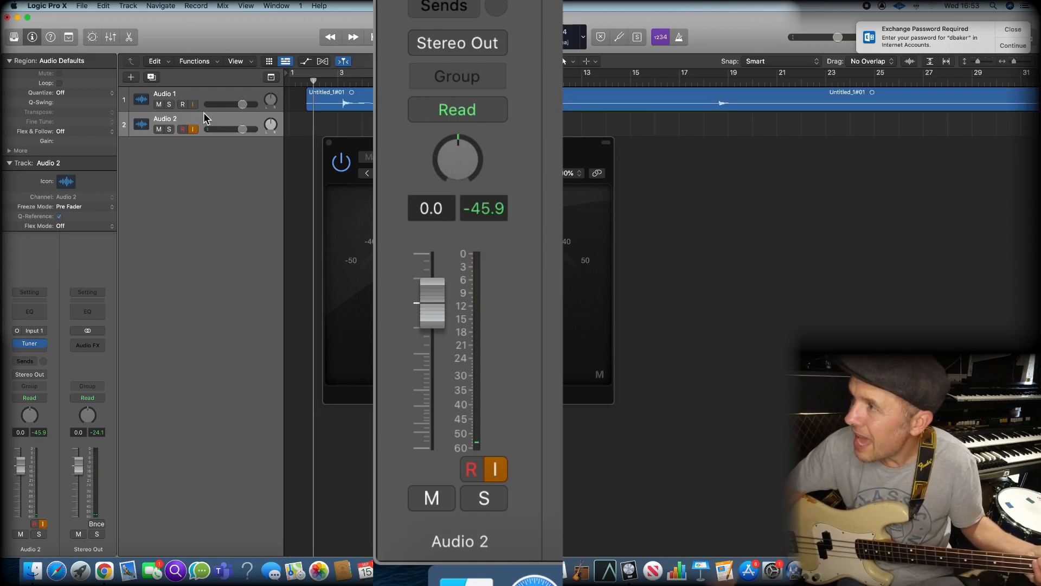
pyautogui.press('.')
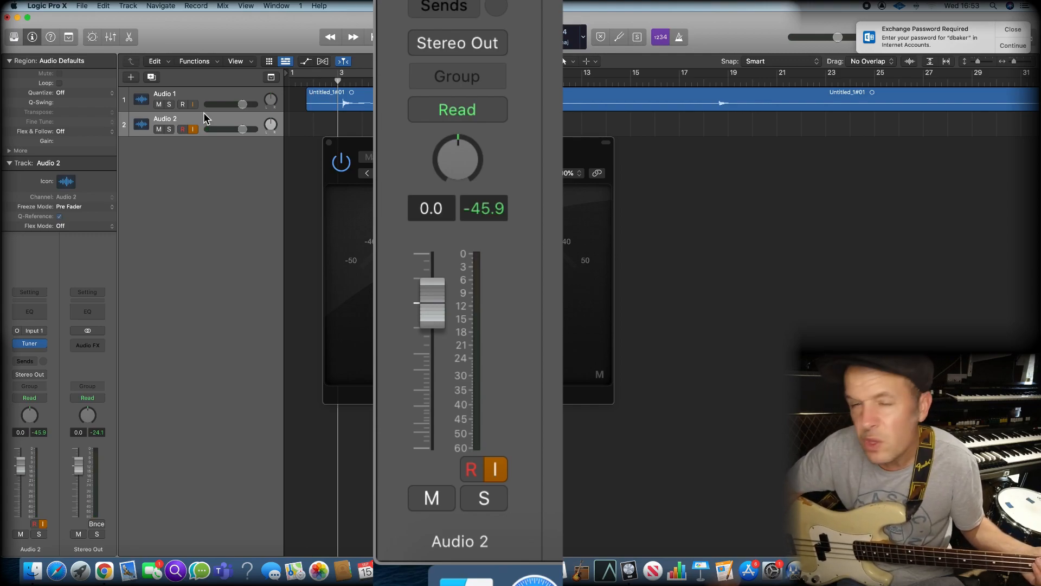
pyautogui.press('space')
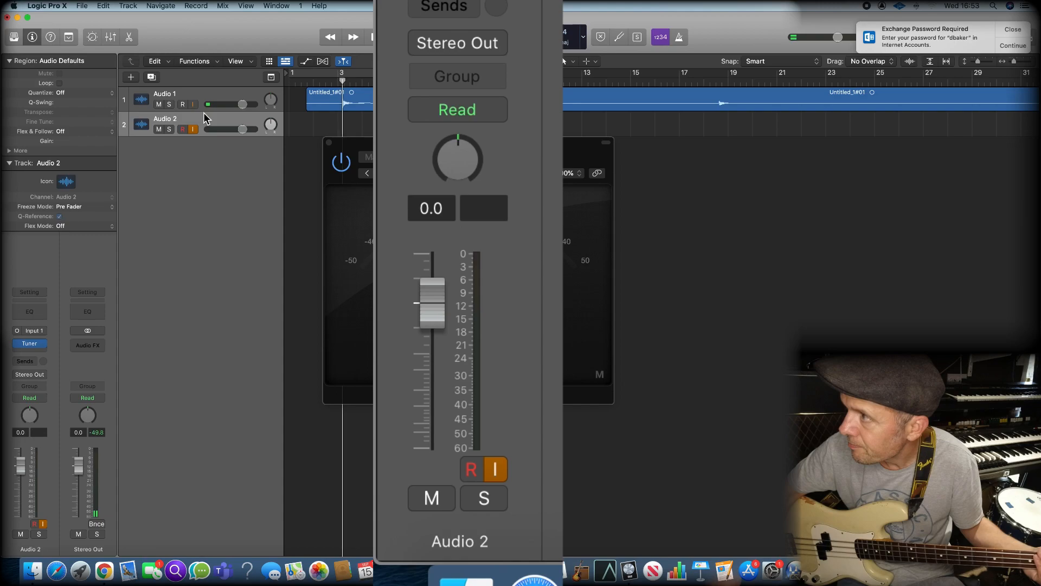
pyautogui.click(212, 99)
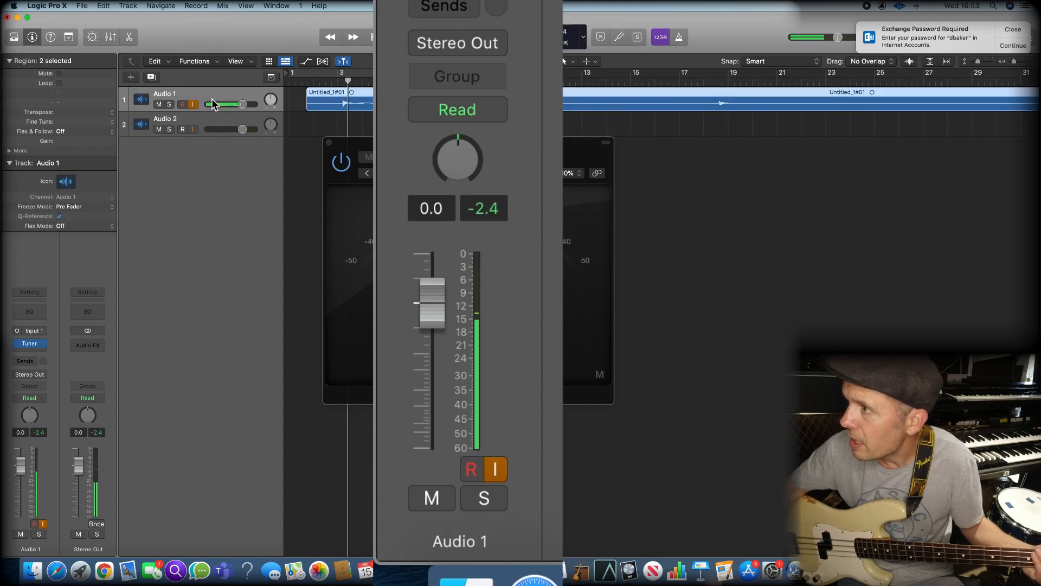
pyautogui.press('space')
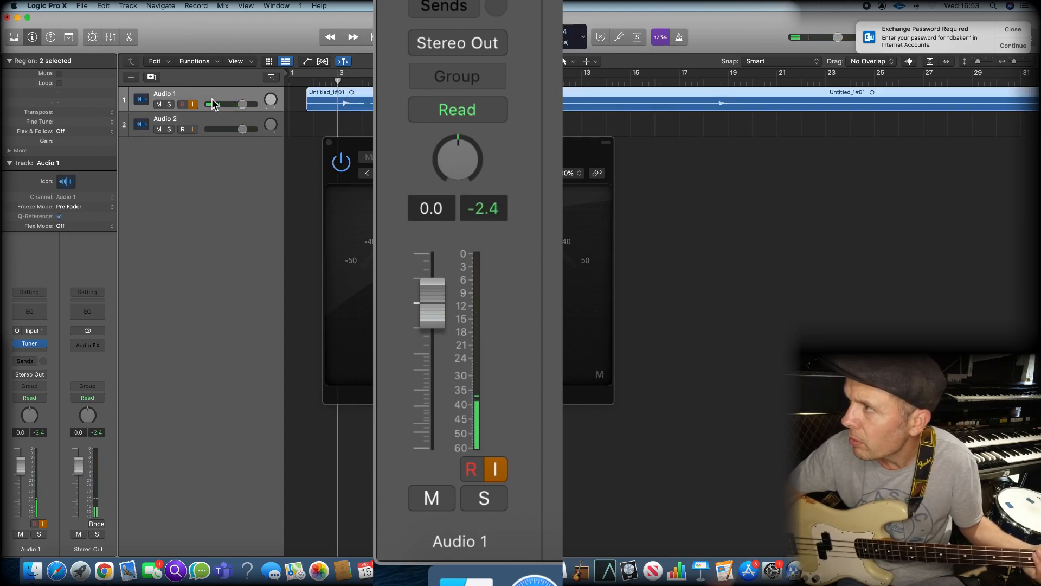
# Record a take on record-enabled Audio 2 from bar 67, past the Audio 1 regions, resetting the peak level between notes
pyautogui.hotkey('shift', '.')
pyautogui.hotkey('shift', '.')
pyautogui.hotkey('shift', '.')
pyautogui.hotkey('shift', '.')
pyautogui.hotkey('shift', '.')
pyautogui.hotkey('shift', '.')
pyautogui.hotkey('shift', '.')
pyautogui.hotkey('shift', '.')
pyautogui.hotkey('shift', '.')
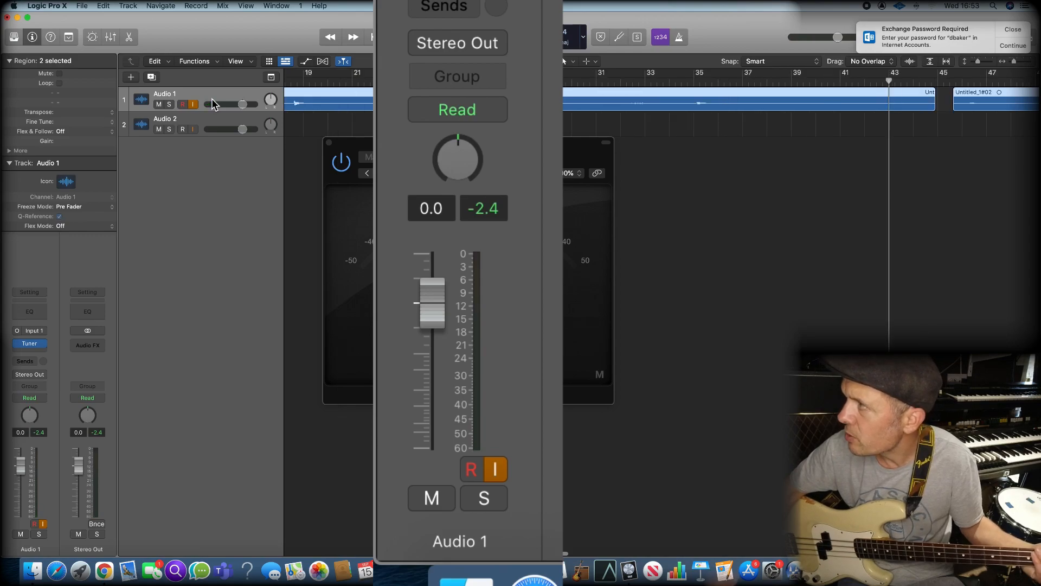
pyautogui.hotkey('shift', ',')
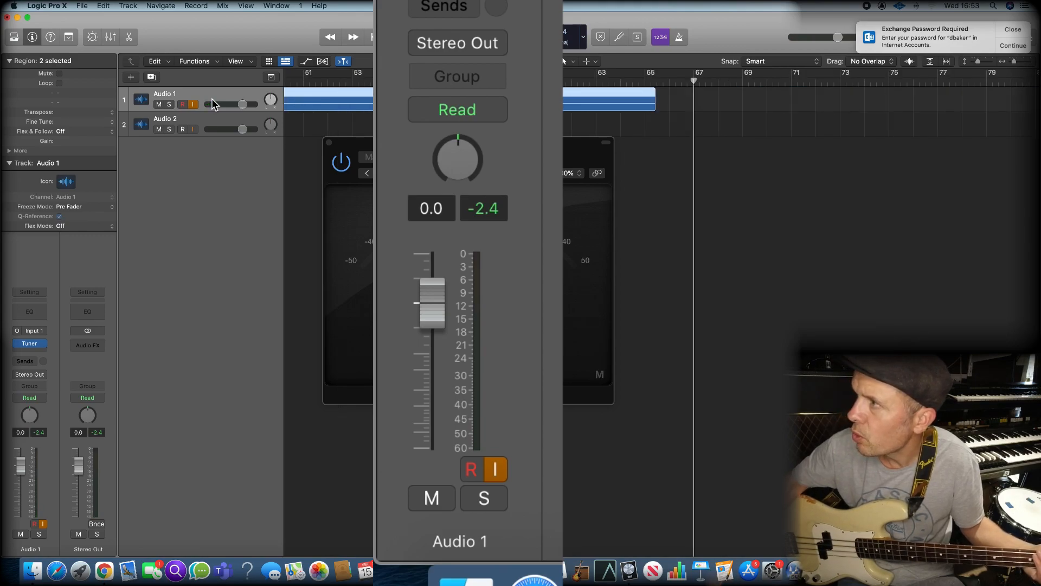
pyautogui.click(183, 130)
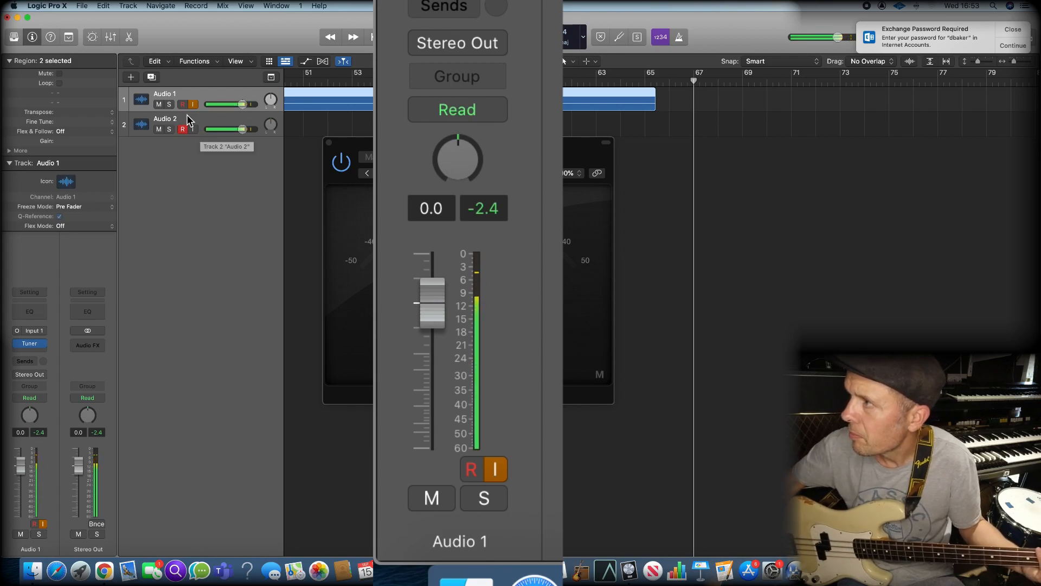
pyautogui.click(194, 134)
pyautogui.click(193, 129)
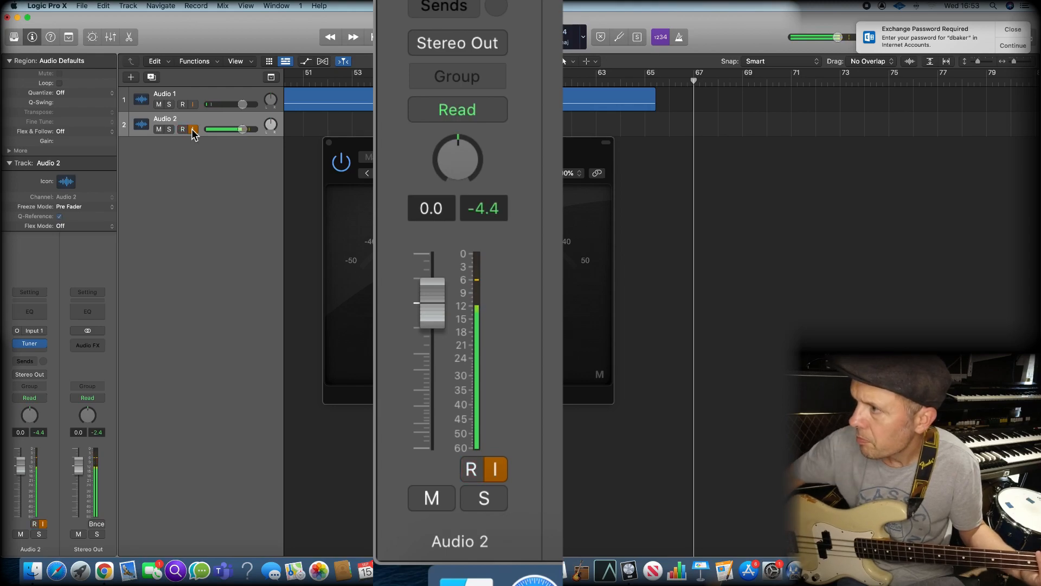
pyautogui.moveTo(42, 435); pyautogui.dragTo(52, 438)
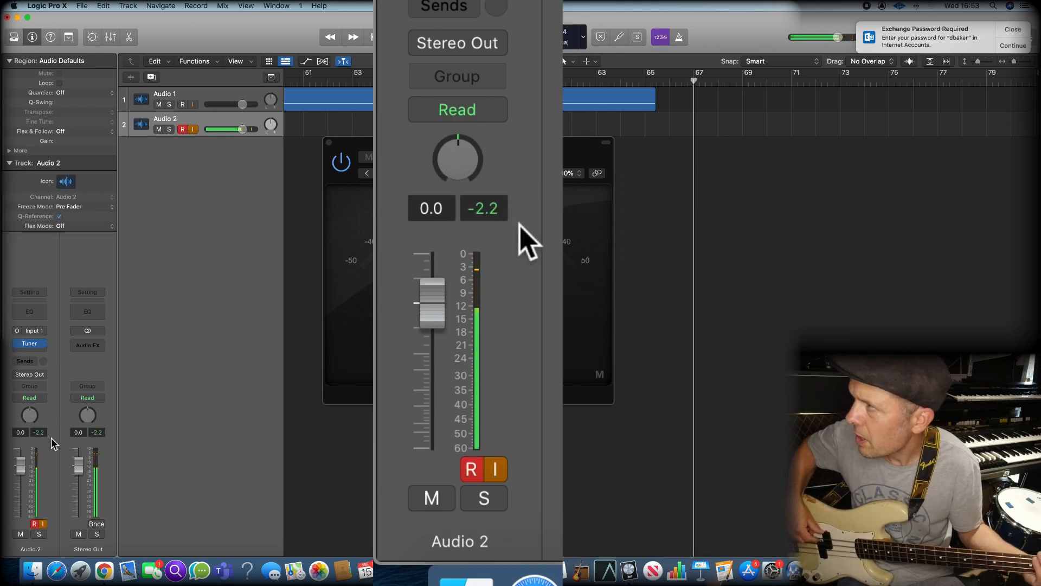
pyautogui.press('r')
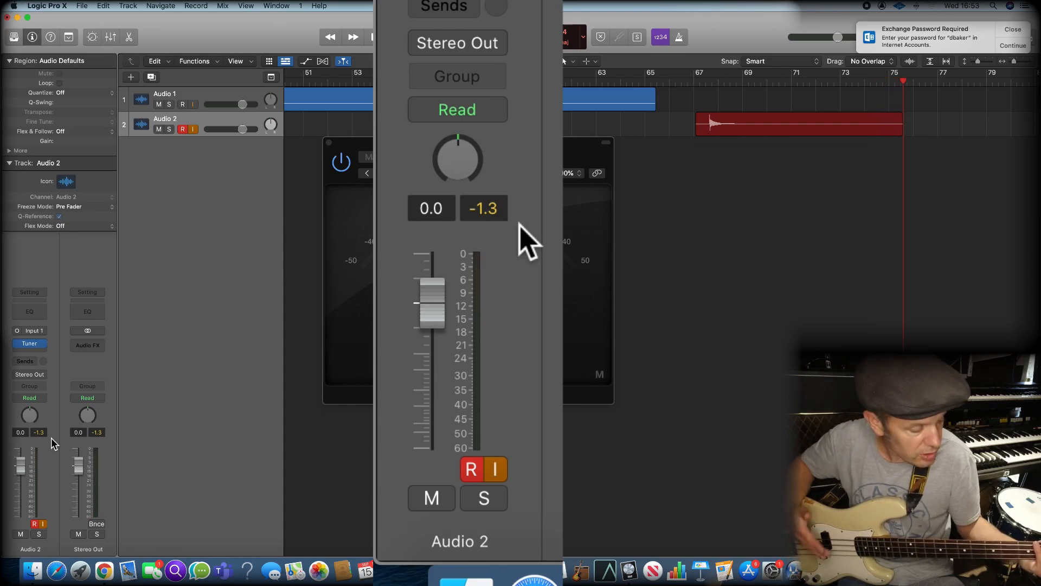
pyautogui.click(44, 433)
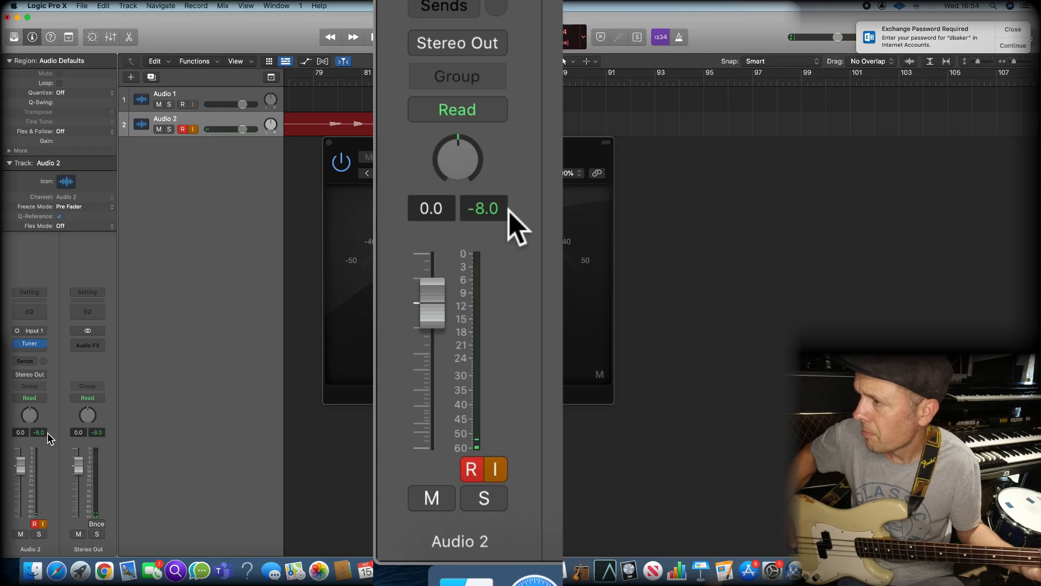
pyautogui.press('space')
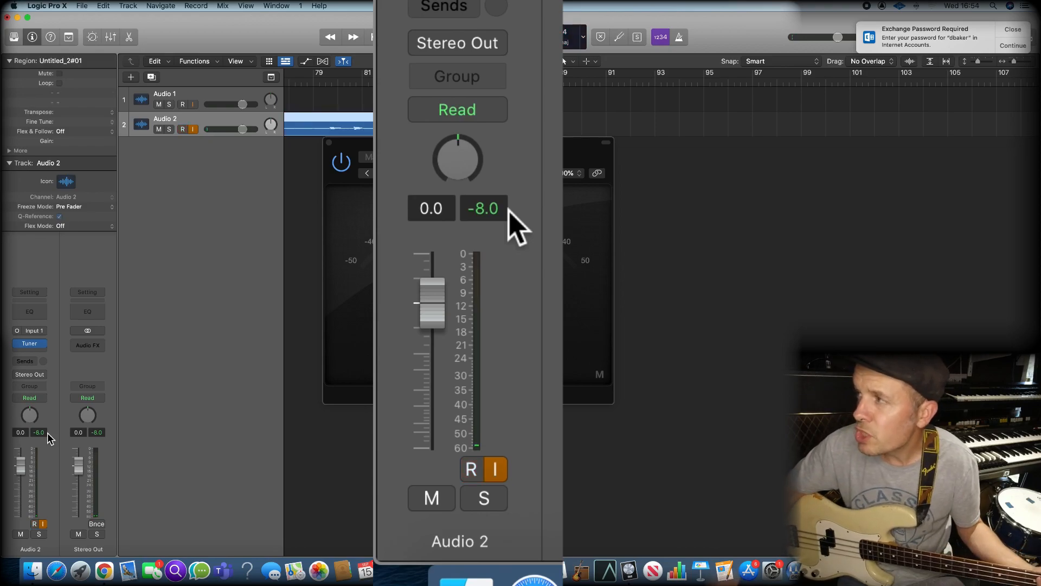
# Play back the Audio 1 note near bar 18 and check its peak level on that track's meter
pyautogui.press(',')
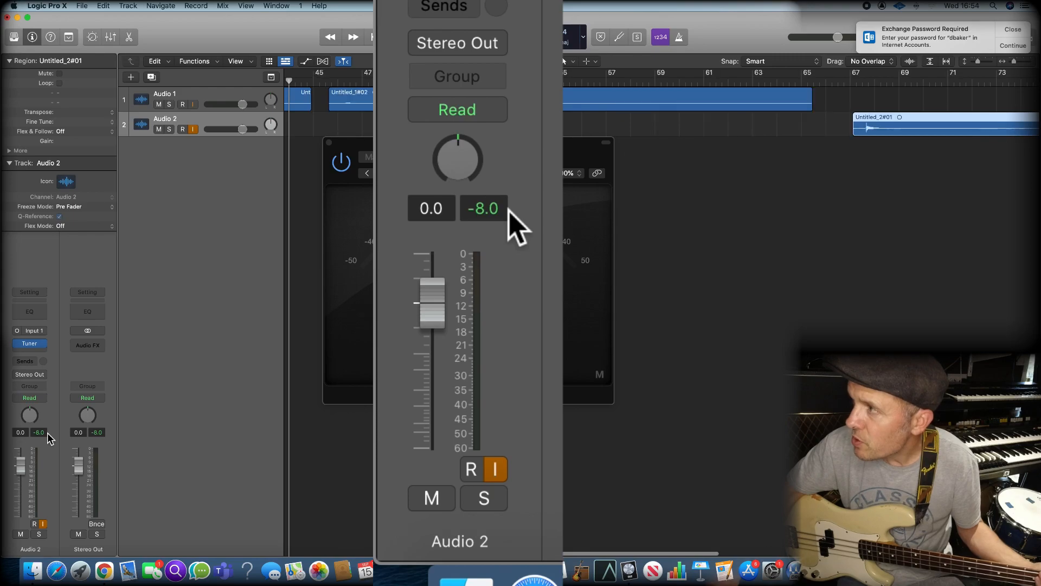
pyautogui.press(',')
pyautogui.press('r')
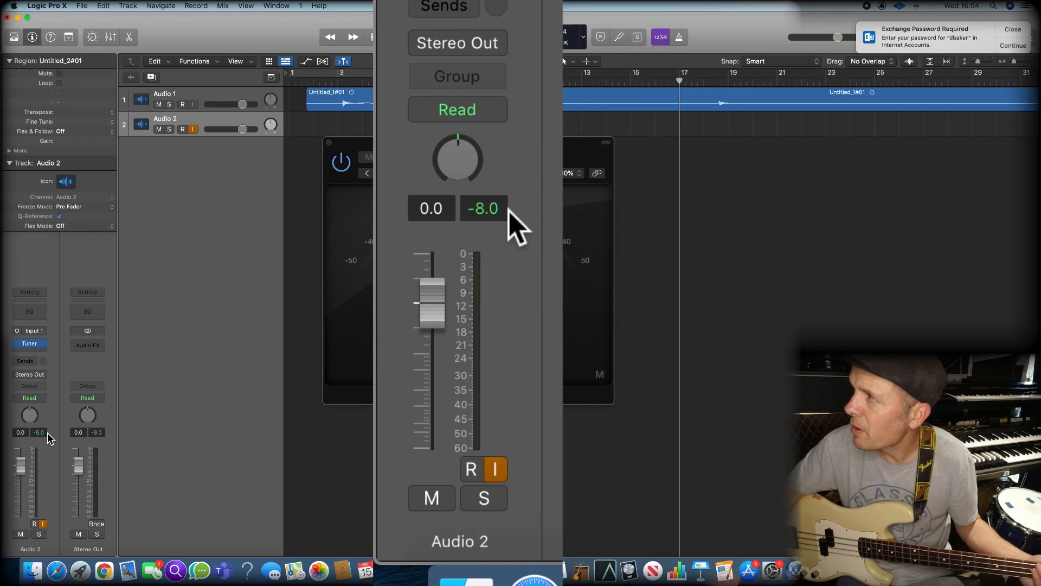
pyautogui.click(229, 105)
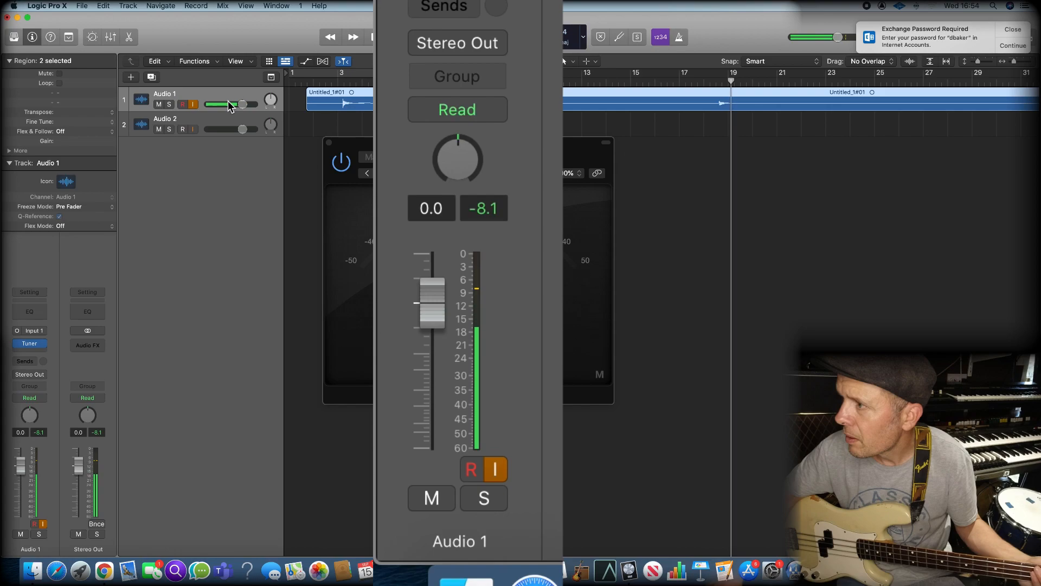
# Turn off input monitoring on Audio 2 and play back its note near bar 81 to check the peak level
pyautogui.hotkey('shift', '.')
pyautogui.hotkey('shift', '.')
pyautogui.hotkey('shift', '.')
pyautogui.hotkey('shift', '.')
pyautogui.hotkey('shift', '.')
pyautogui.hotkey('shift', '.')
pyautogui.hotkey('shift', '.')
pyautogui.hotkey('shift', '.')
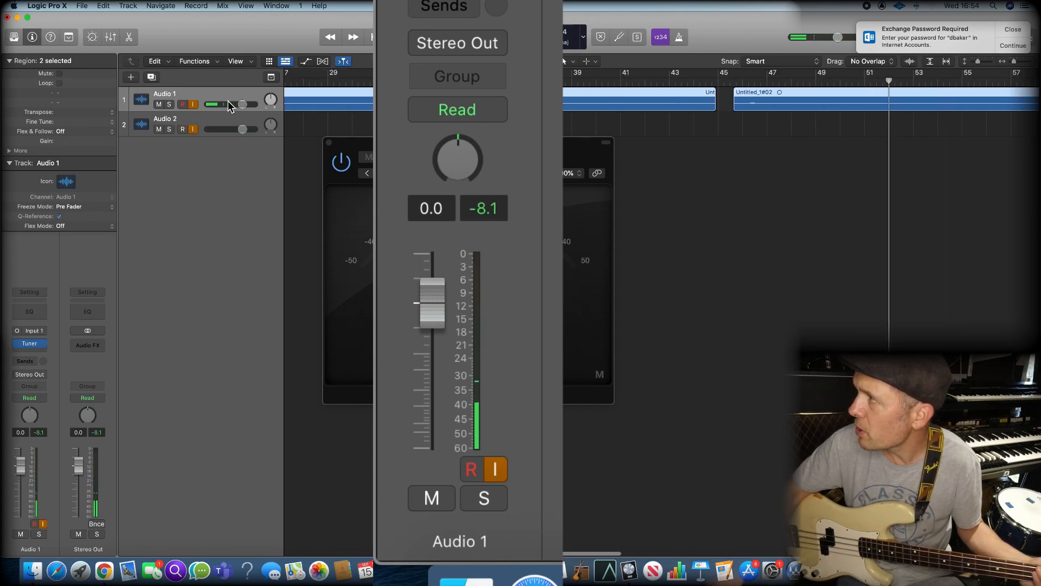
pyautogui.press(',')
pyautogui.press(',')
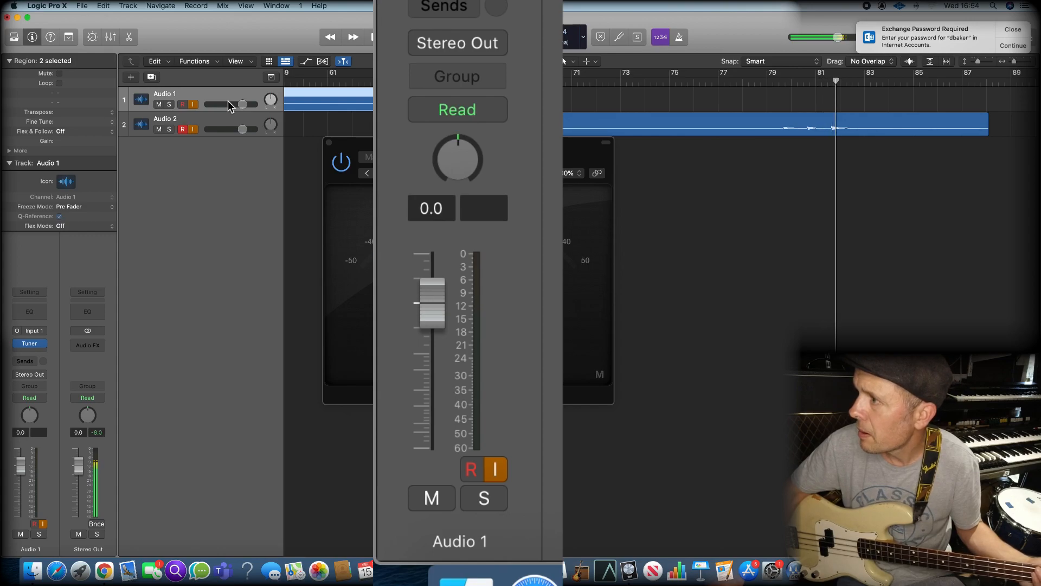
pyautogui.click(220, 120)
pyautogui.press(',')
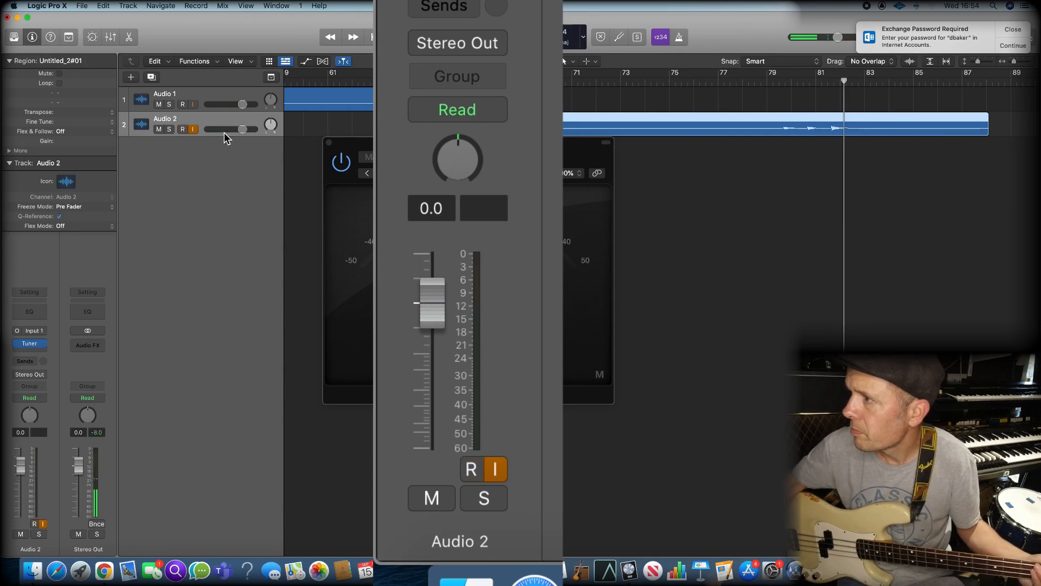
pyautogui.click(34, 524)
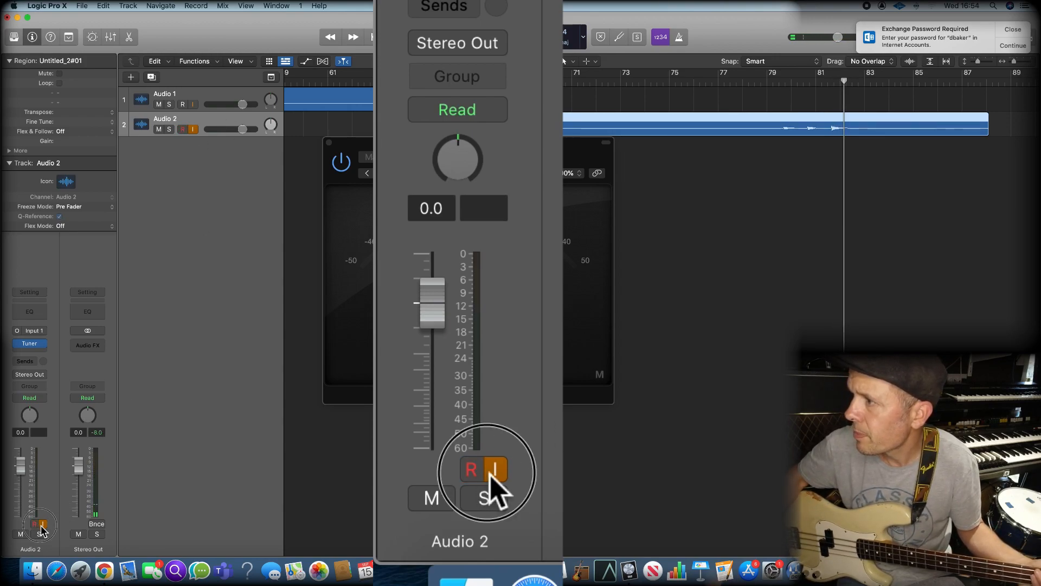
pyautogui.click(42, 524)
pyautogui.press('space')
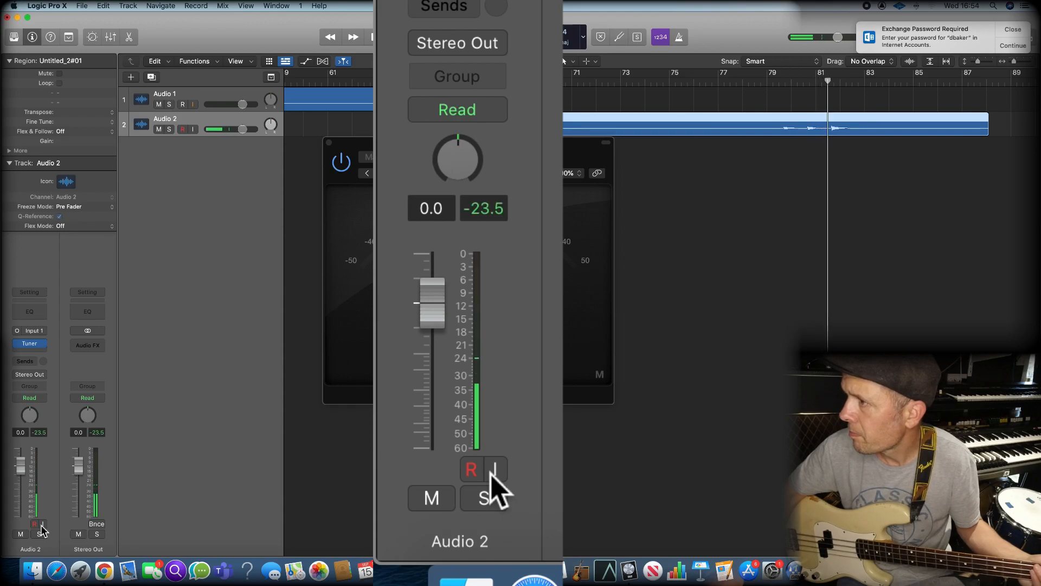
pyautogui.press('space')
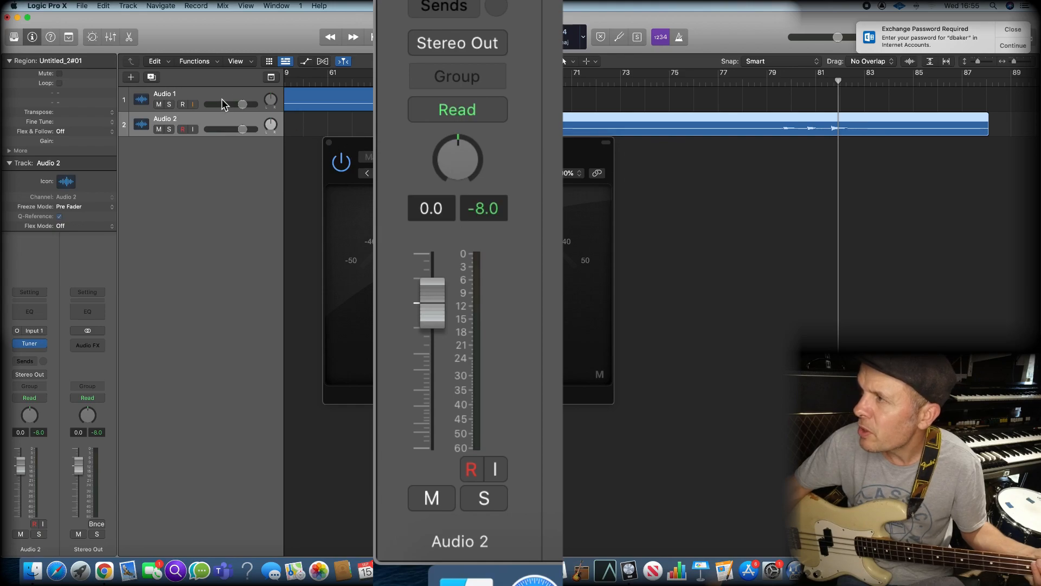
# Play back the Audio 1 note near bar 35 and check its peak level
pyautogui.click(242, 106)
pyautogui.press('Return')
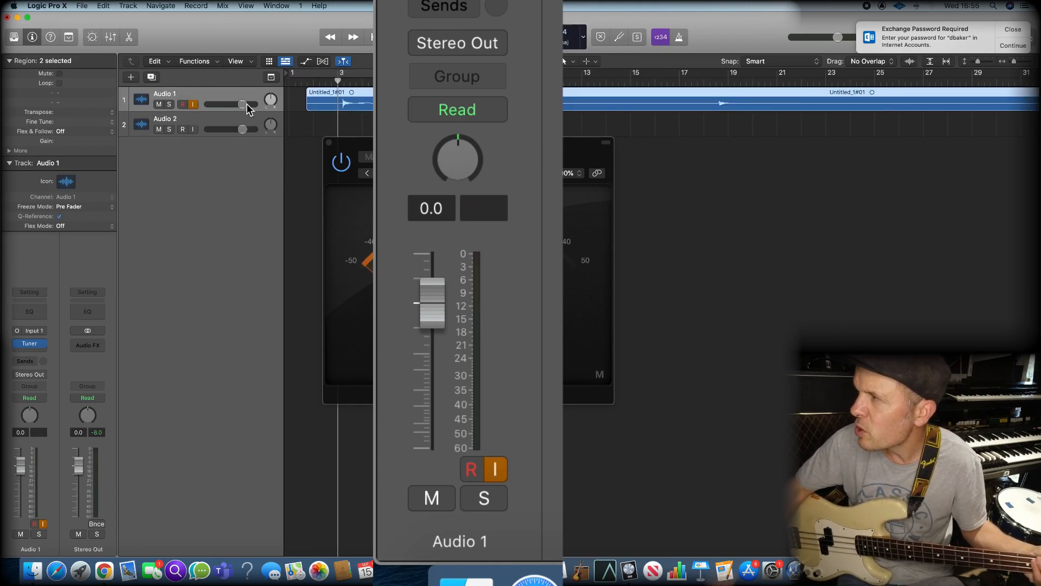
pyautogui.hotkey('shift', '.')
pyautogui.hotkey('shift', '.')
pyautogui.press('.')
pyautogui.press('.')
pyautogui.press('.')
pyautogui.press('.')
pyautogui.press('.')
pyautogui.press('.')
pyautogui.press('.')
pyautogui.press('.')
pyautogui.press('.')
pyautogui.press('.')
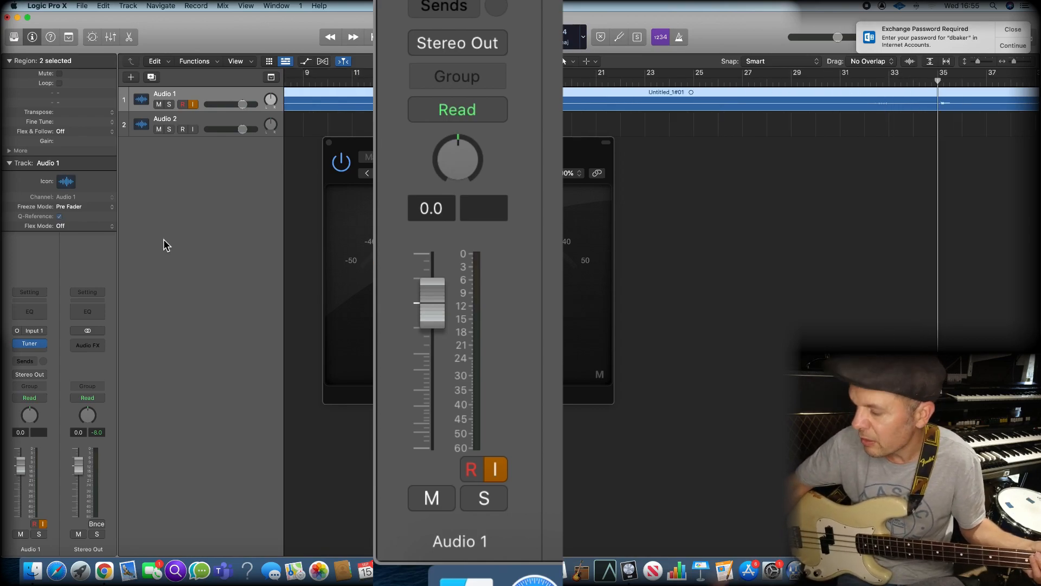
pyautogui.press('space')
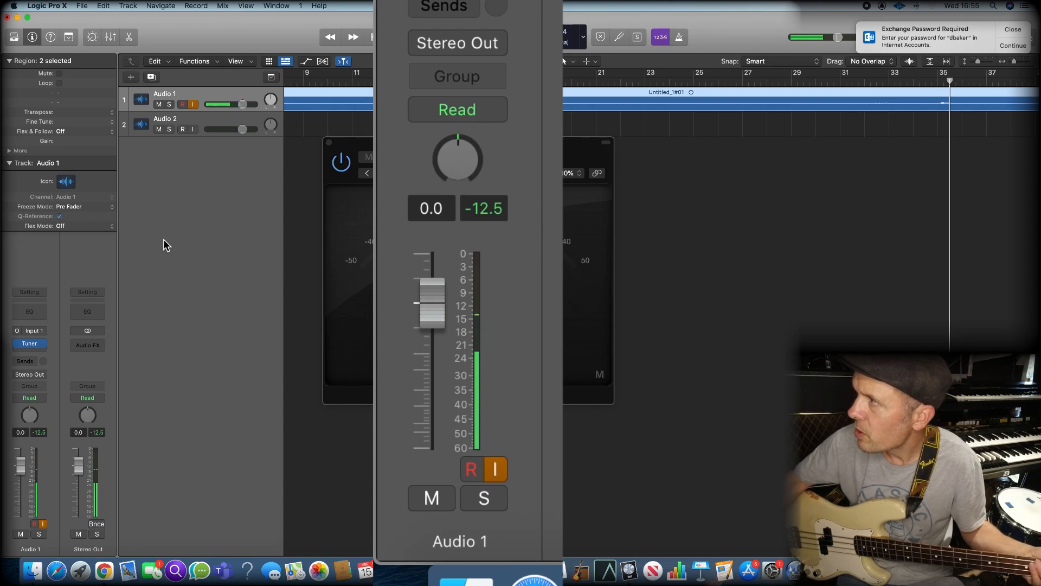
pyautogui.hscroll(15, 661, 347)
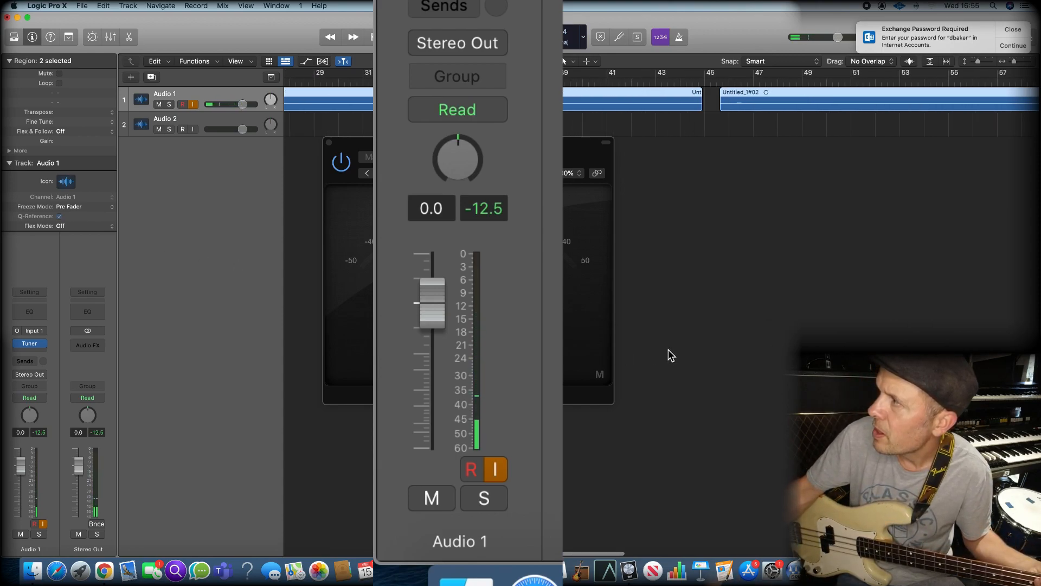
# Record-enable Audio 2 and record a take from about bar 88, after its first region, resetting the peak level beforehand
pyautogui.click(688, 79)
pyautogui.click(181, 129)
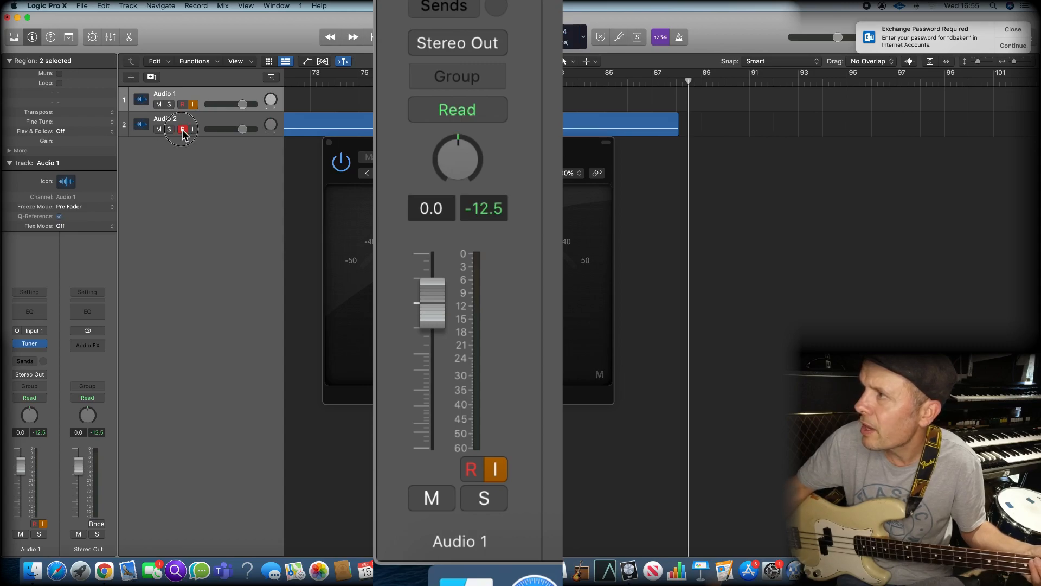
pyautogui.click(194, 129)
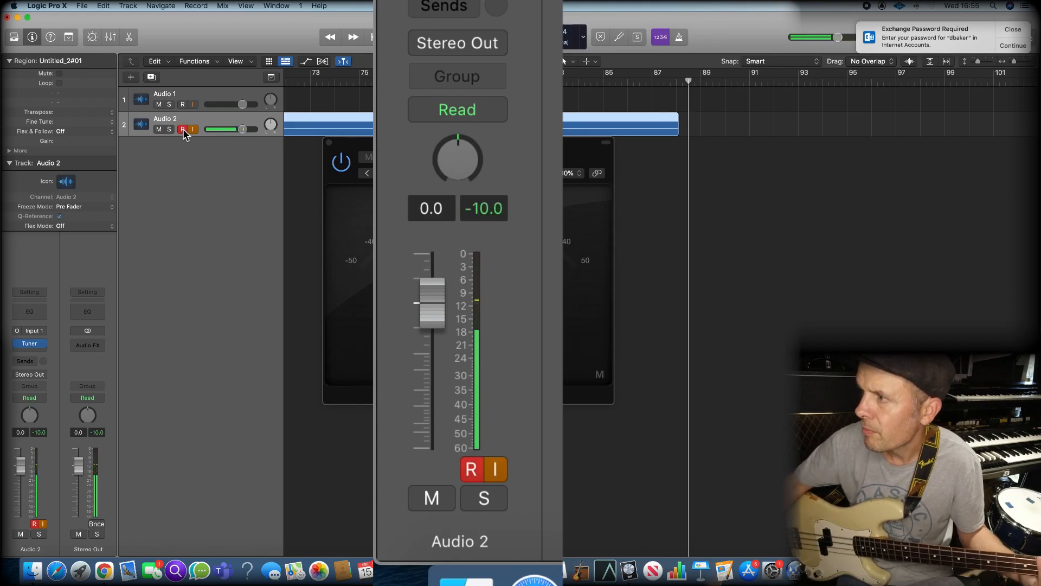
pyautogui.click(41, 432)
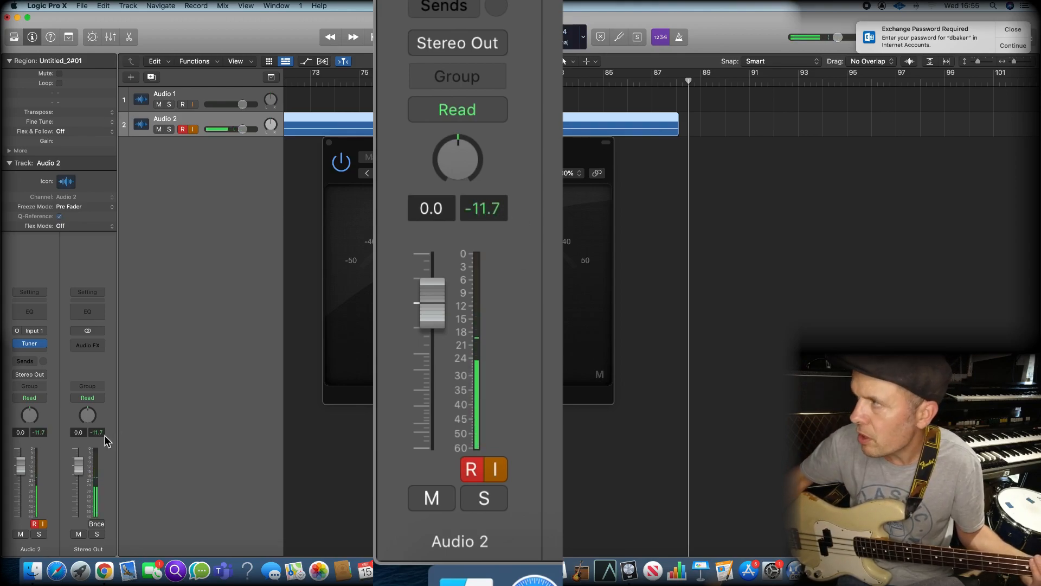
pyautogui.press('r')
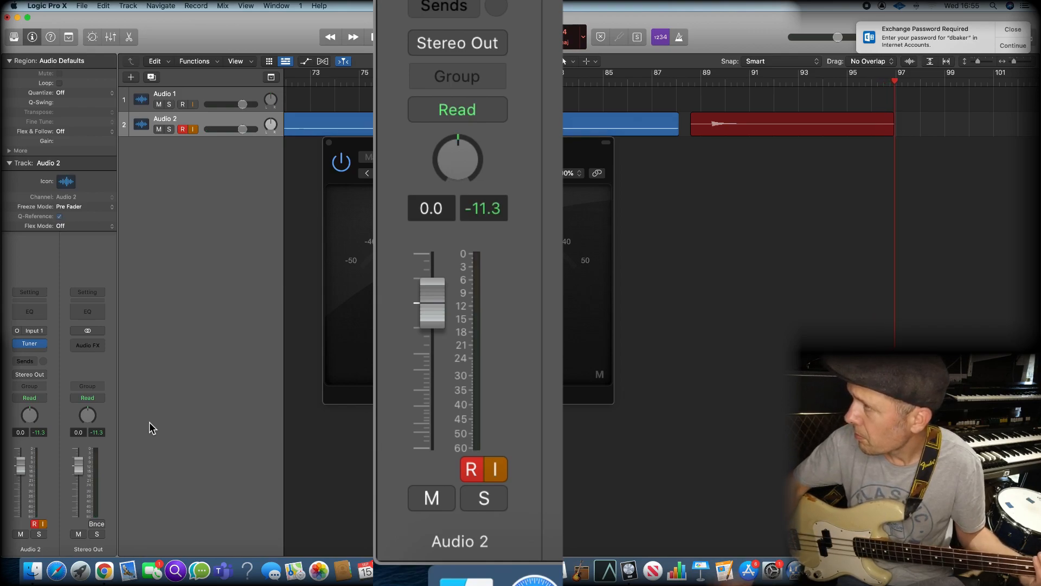
pyautogui.press('space')
# Turn off record enable on Audio 2 and input monitoring on Audio 1, and play back Audio 1's note near bar 46 to check its peak level
pyautogui.hscroll(-15, 314, 291)
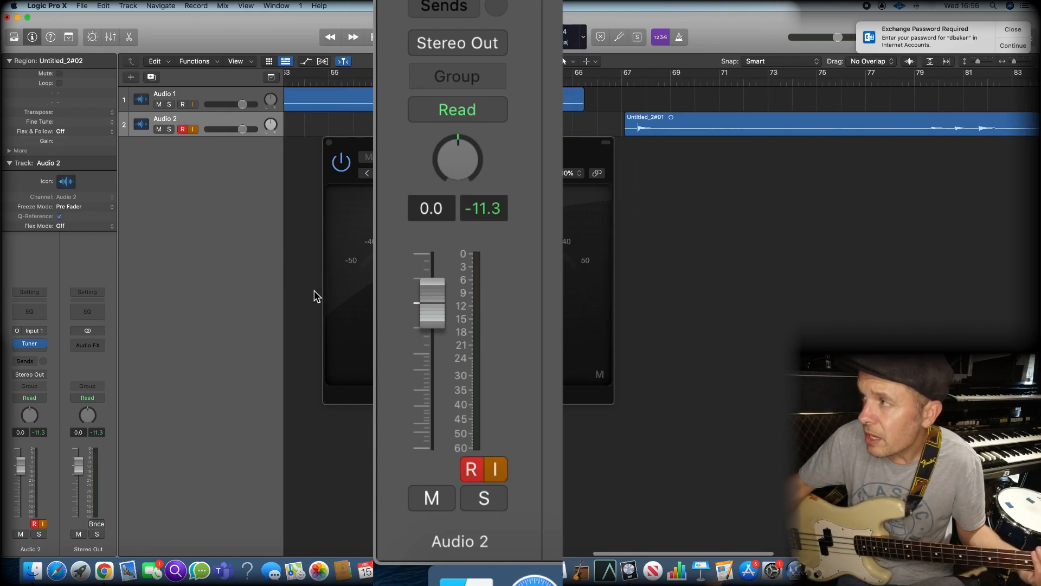
pyautogui.hscroll(-2, 317, 289)
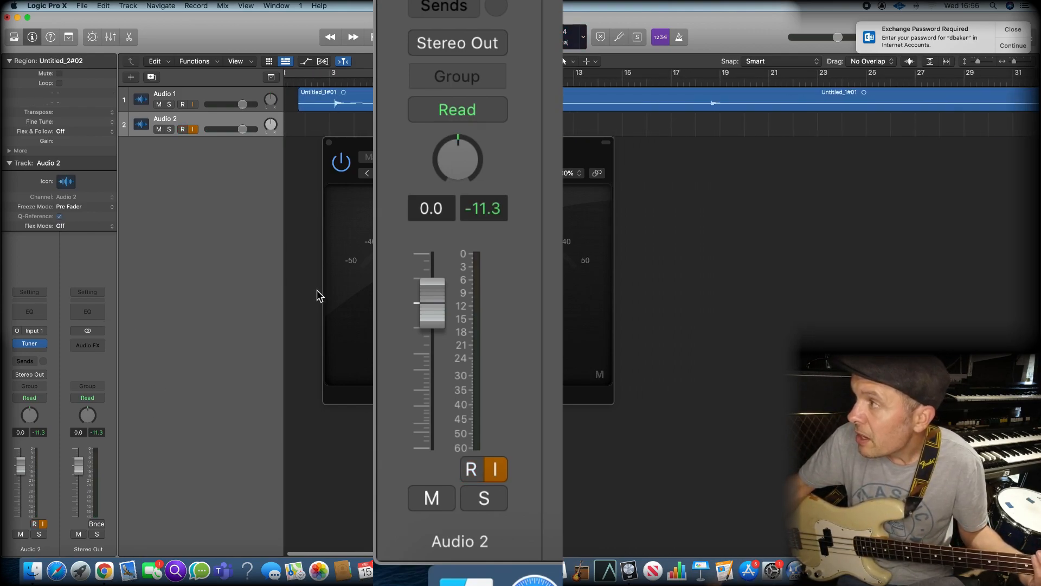
pyautogui.hscroll(5, 317, 296)
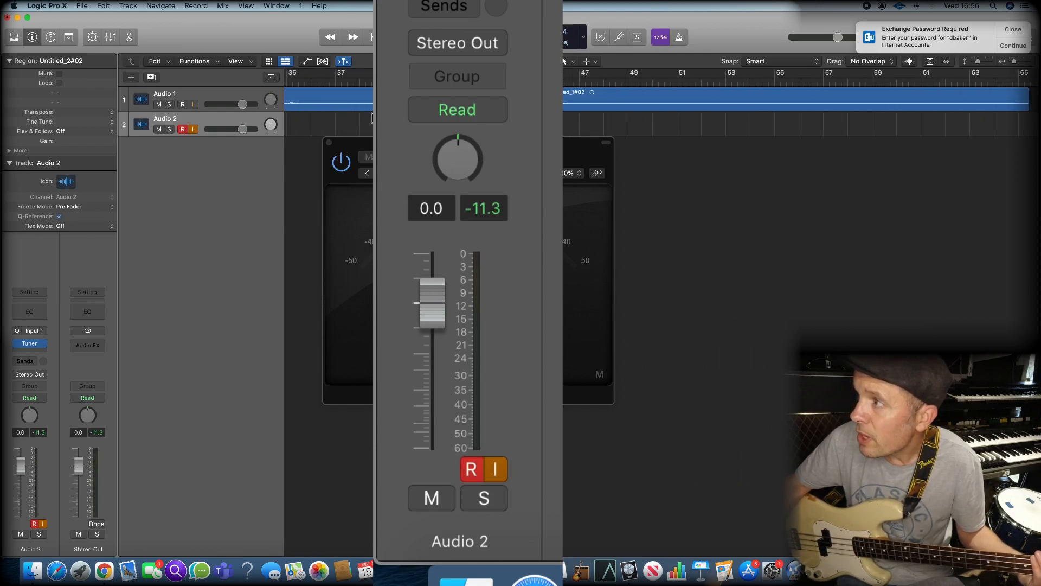
pyautogui.click(217, 93)
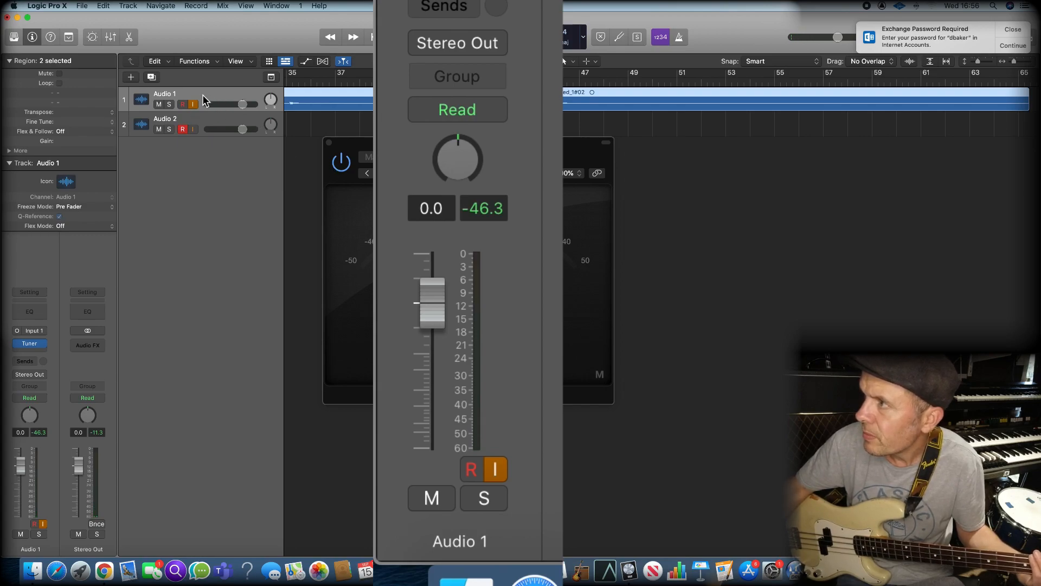
pyautogui.click(184, 105)
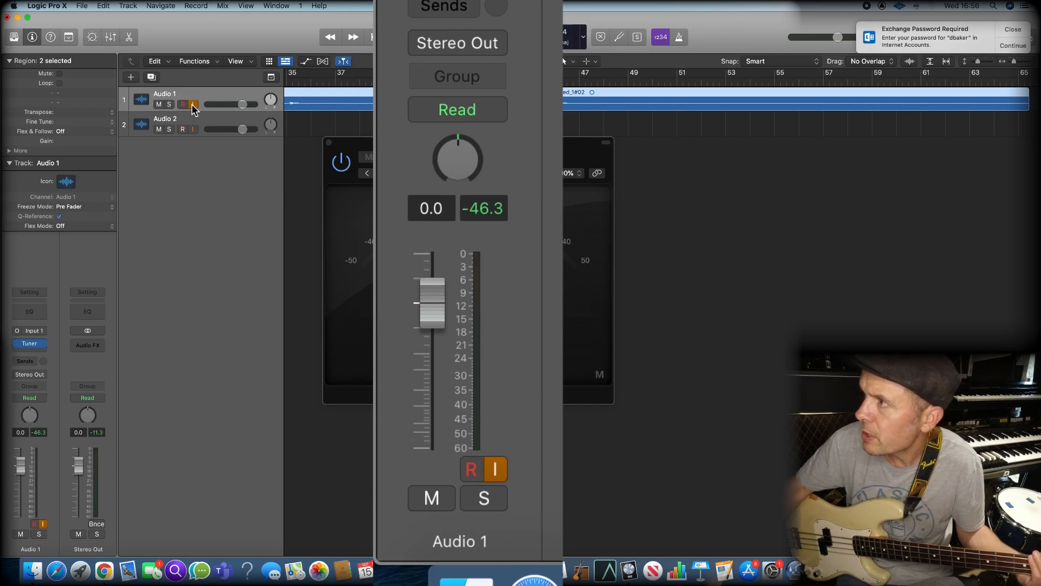
pyautogui.click(193, 104)
pyautogui.press('space')
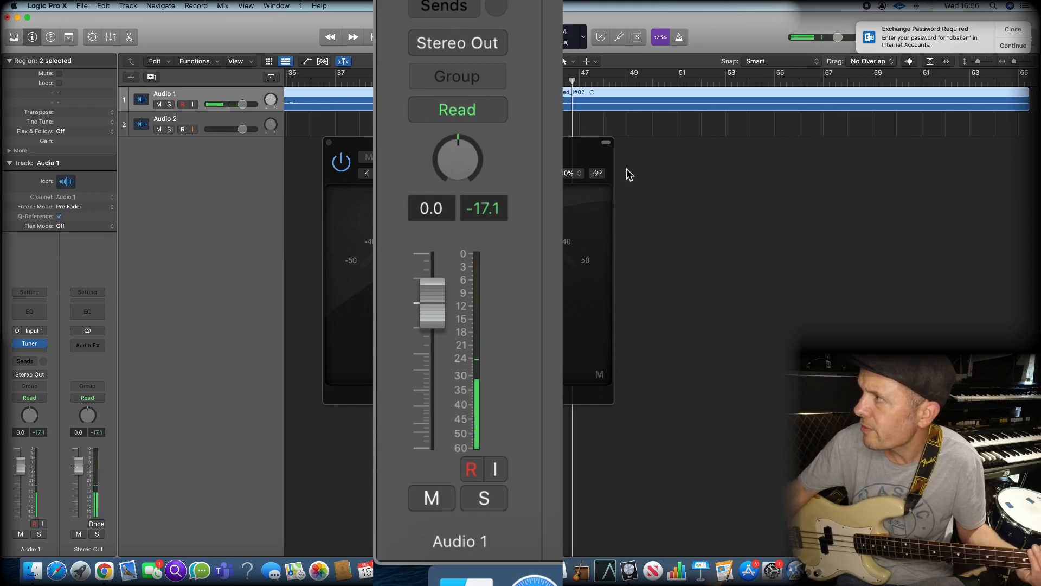
# Record another take on Audio 2 from about bar 98, after its existing regions, resetting the peak level between notes
pyautogui.click(222, 123)
pyautogui.hscroll(5, 654, 213)
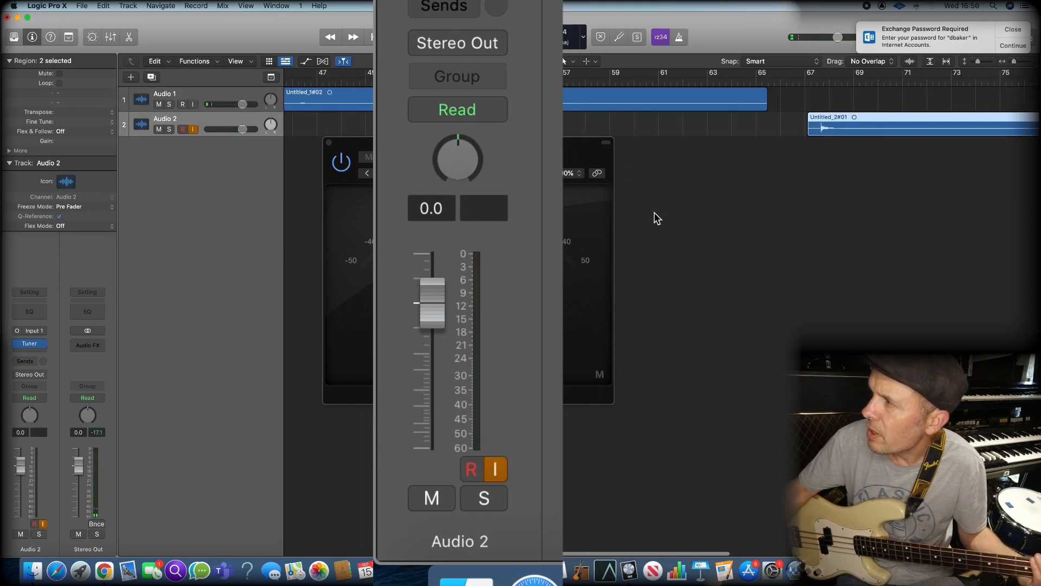
pyautogui.hscroll(10, 654, 213)
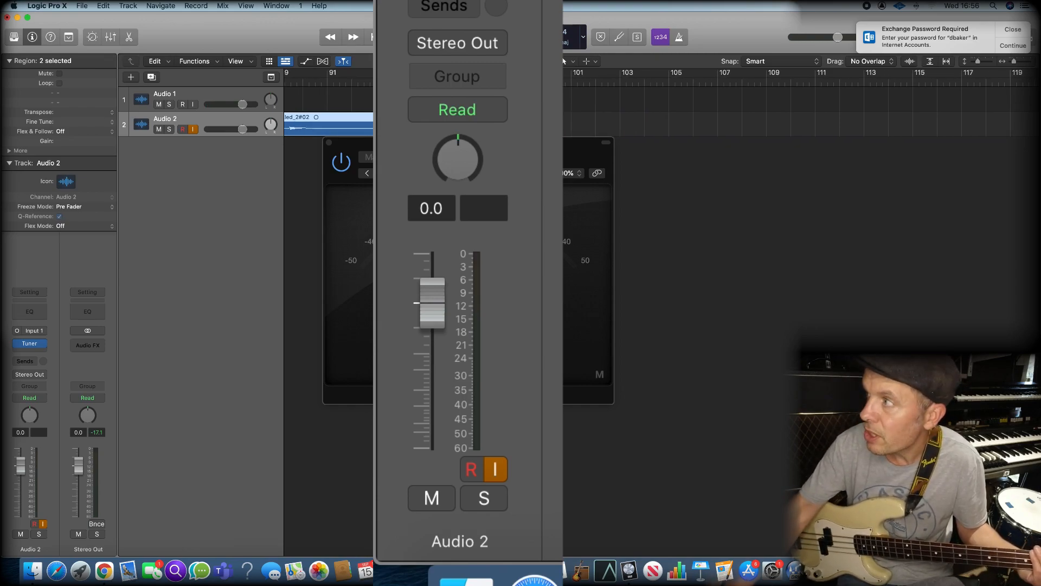
pyautogui.press('r')
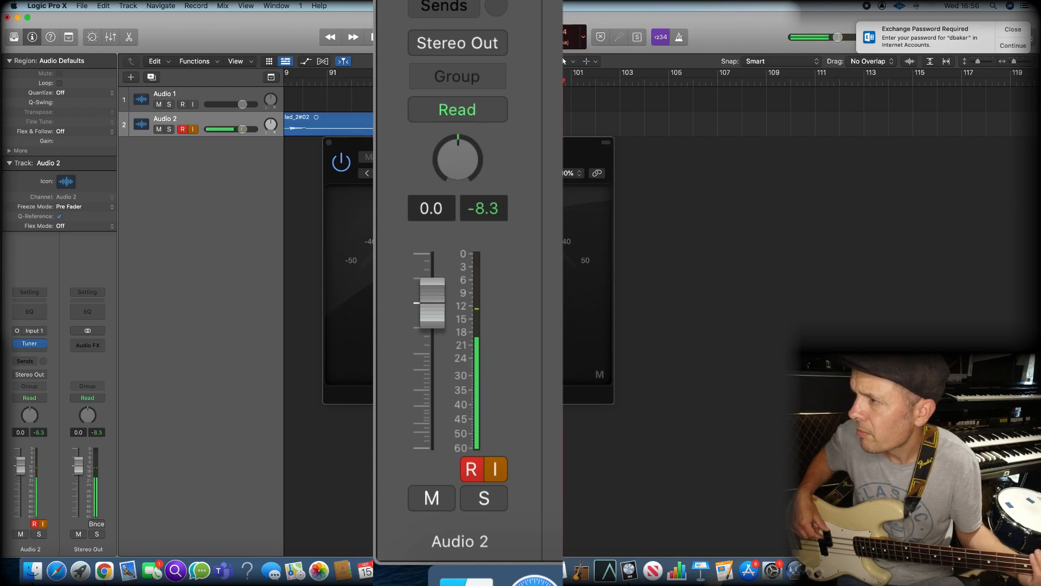
pyautogui.click(40, 433)
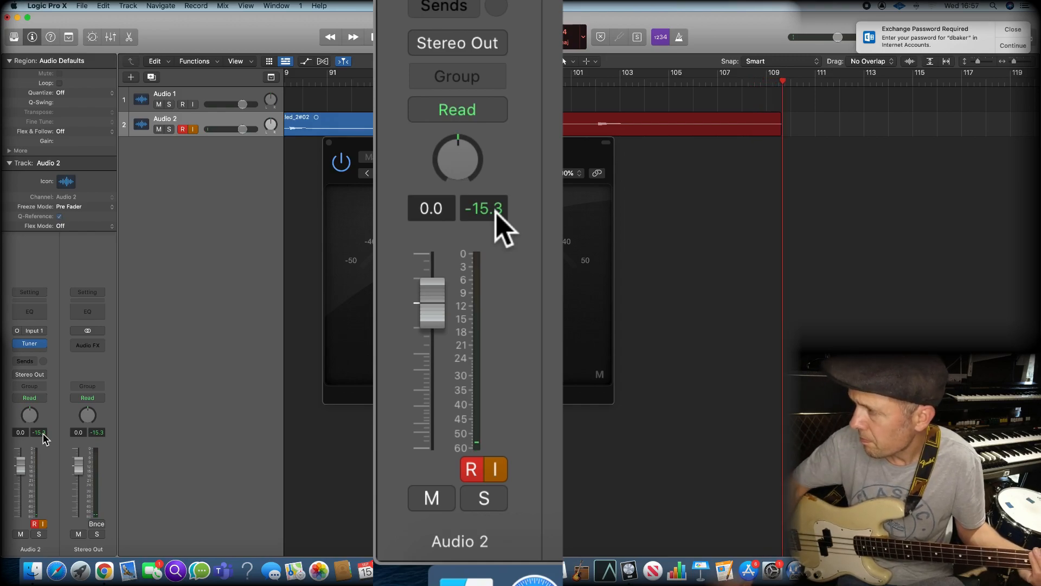
pyautogui.press('space')
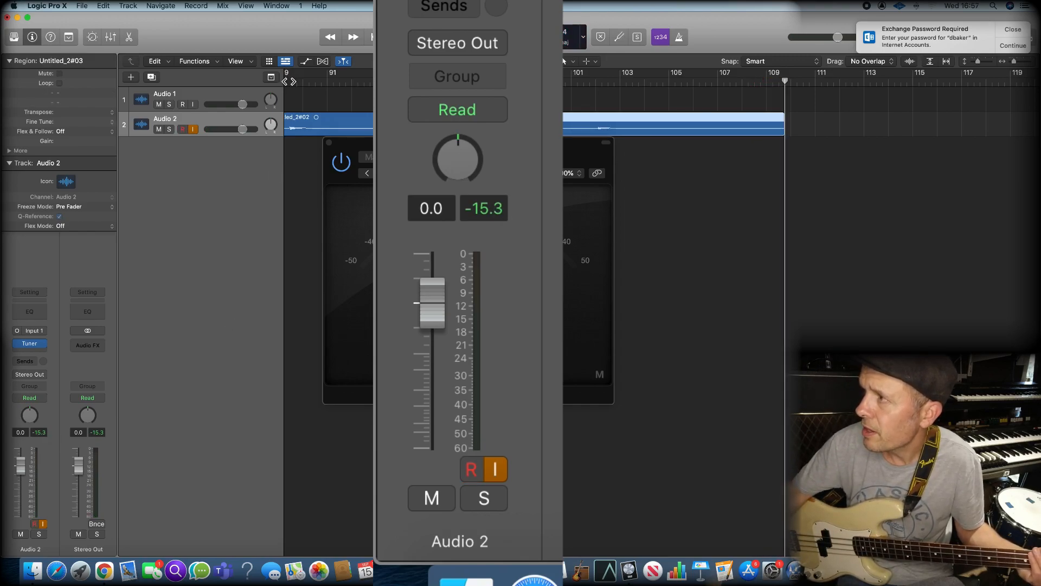
# Enlarge the waveforms with Waveform Zoom and play back the Audio 1 note near bar 58 to check its peak level
pyautogui.hscroll(5, 315, 101)
pyautogui.hscroll(-20, 320, 101)
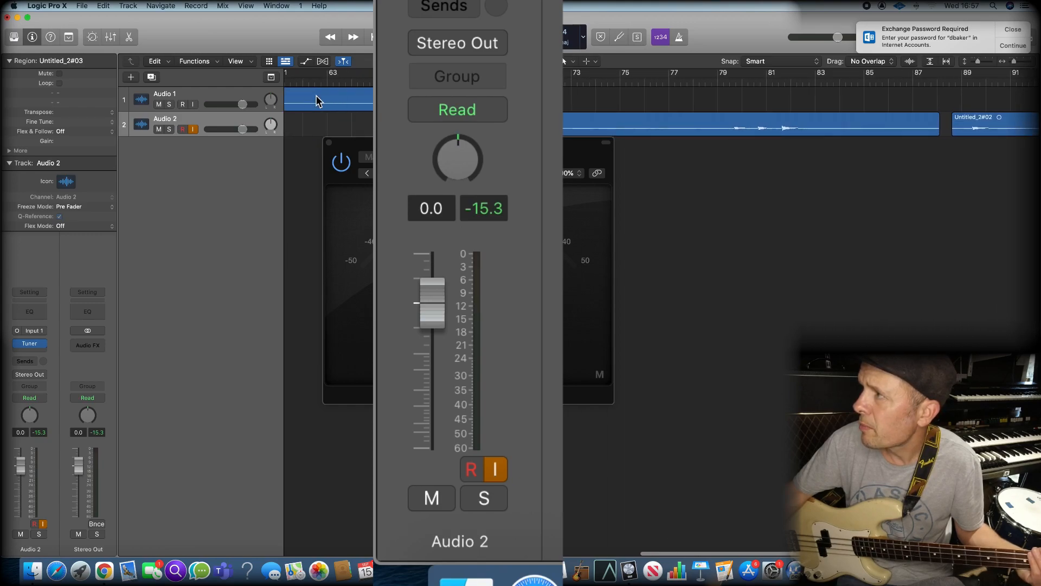
pyautogui.hscroll(-4, 328, 100)
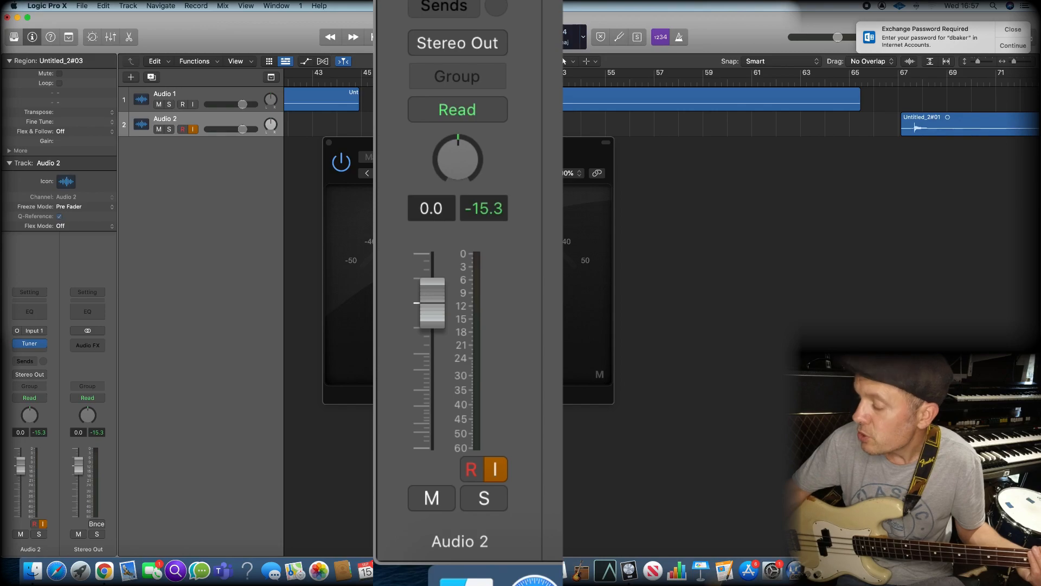
pyautogui.click(912, 61)
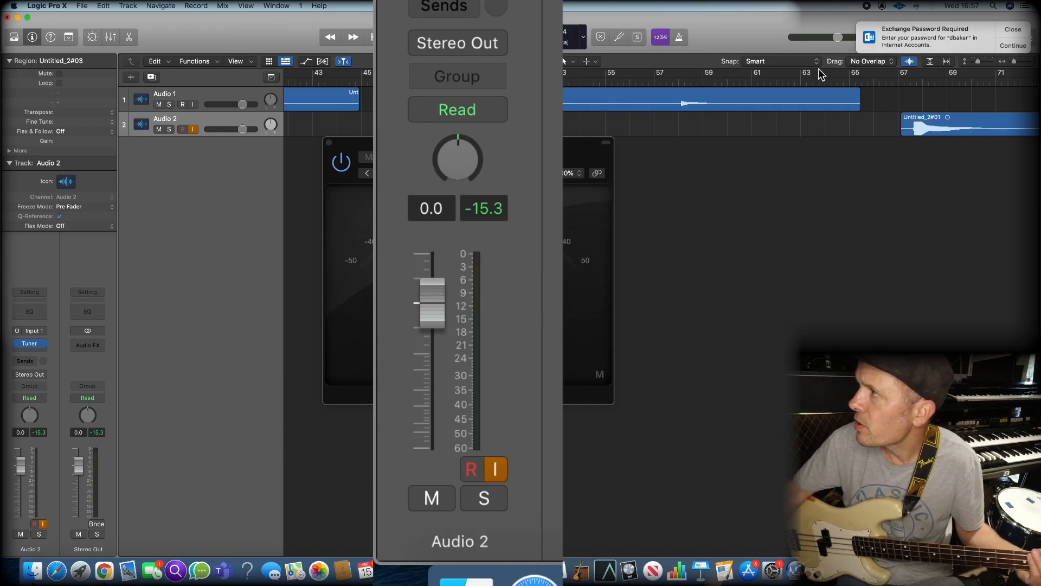
pyautogui.click(679, 81)
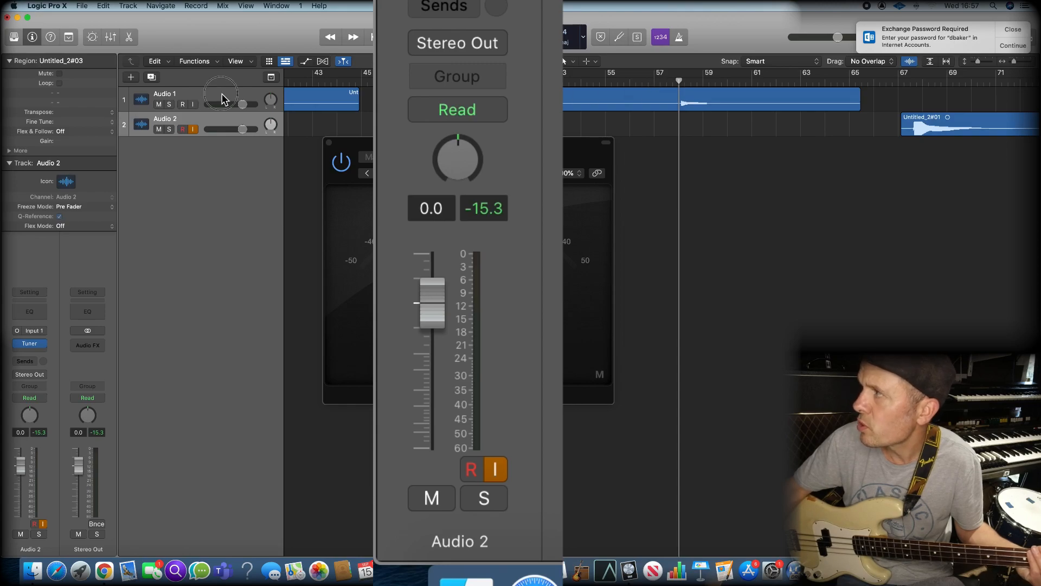
pyautogui.click(196, 95)
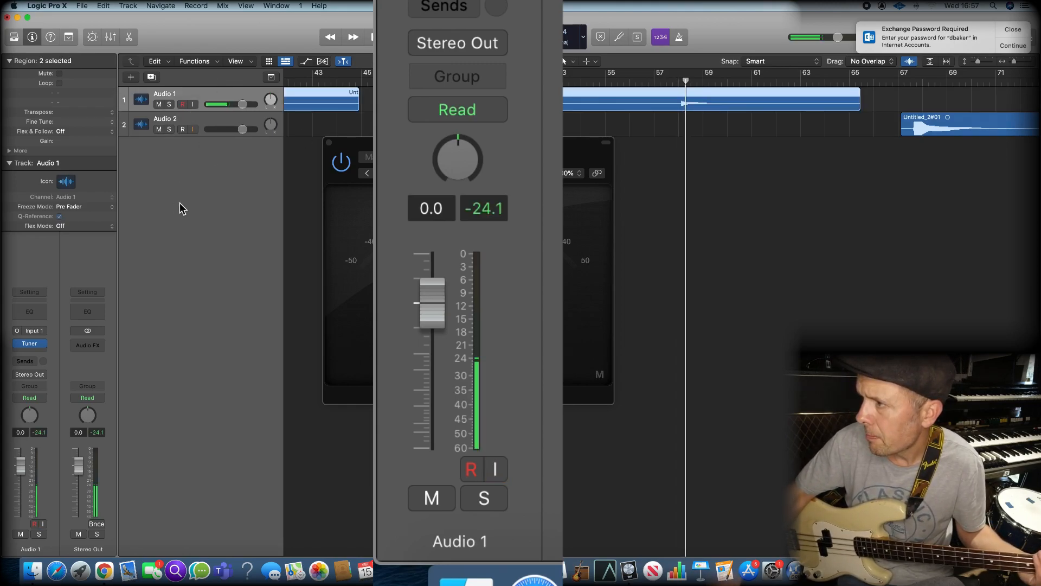
# Close the Tuner window and record a quieter take on Audio 2 from about bar 110, resetting the peak level first
pyautogui.hscroll(4, 661, 239)
pyautogui.hscroll(20, 659, 233)
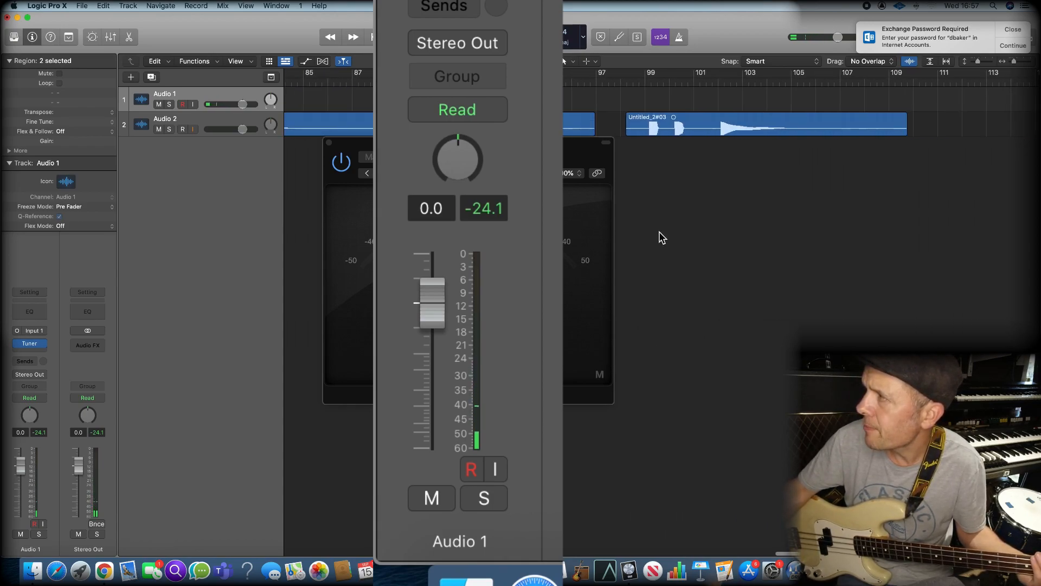
pyautogui.click(574, 82)
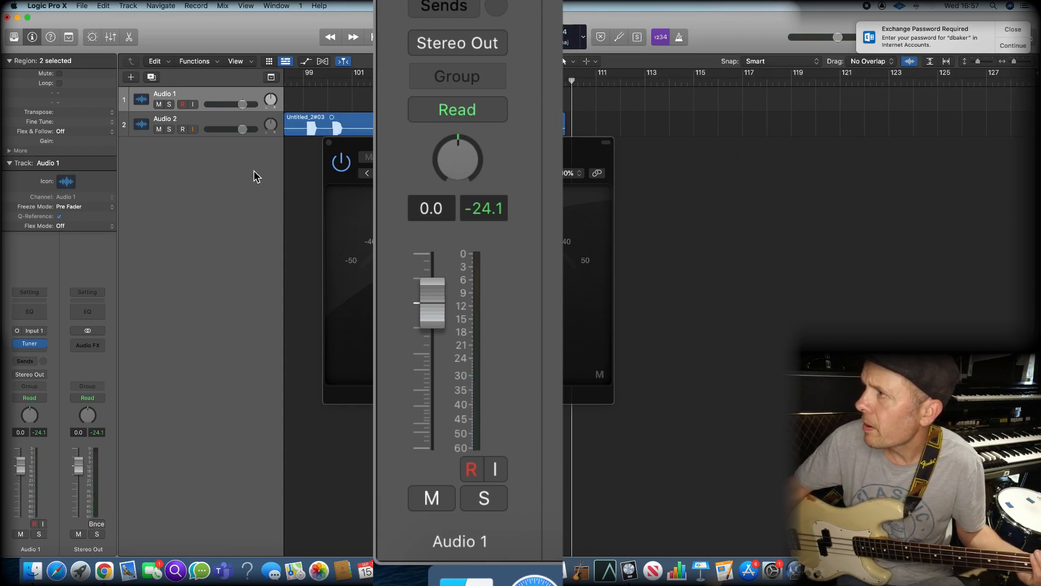
pyautogui.click(329, 143)
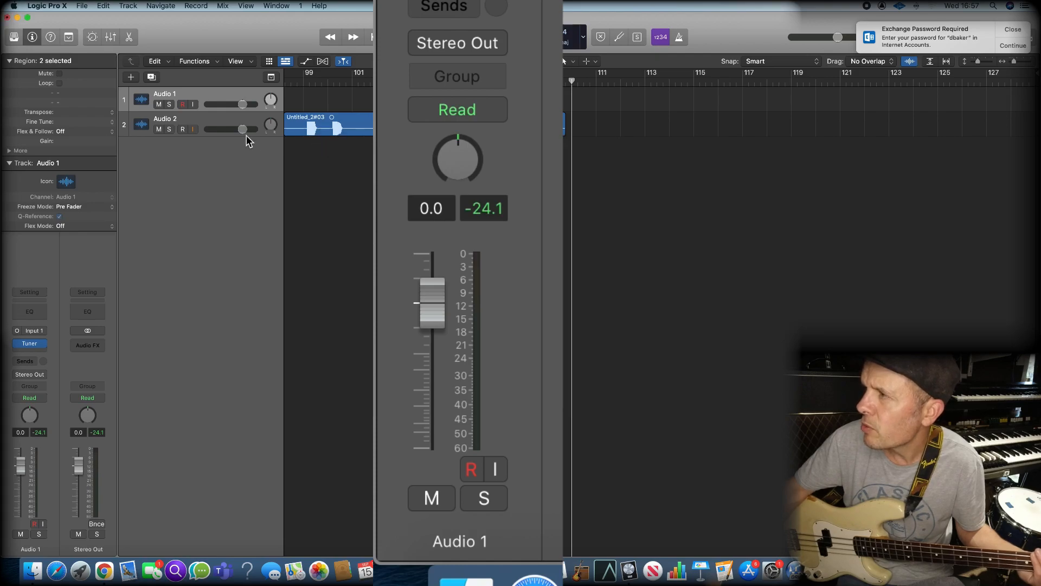
pyautogui.click(215, 119)
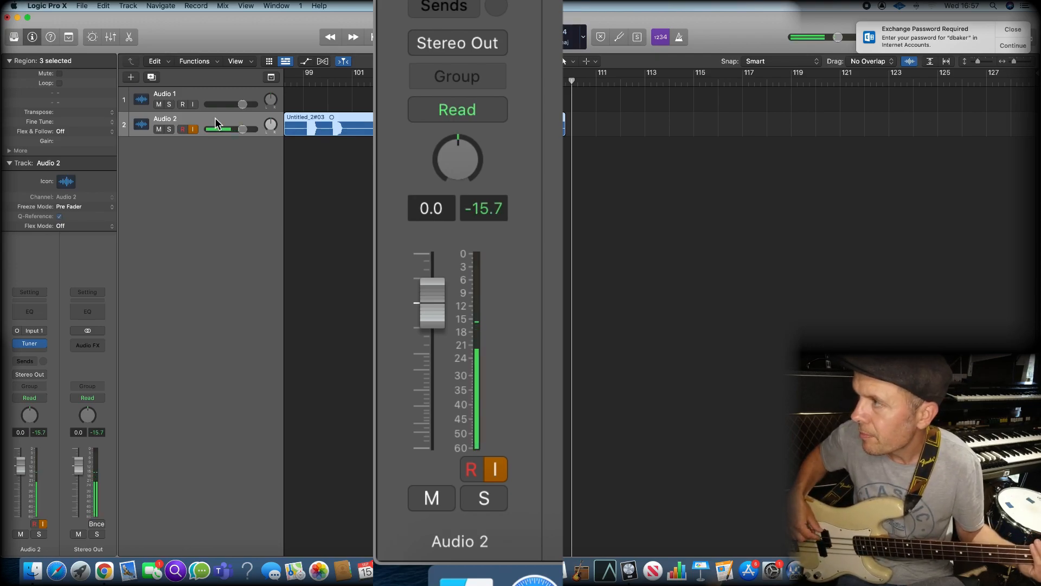
pyautogui.click(41, 432)
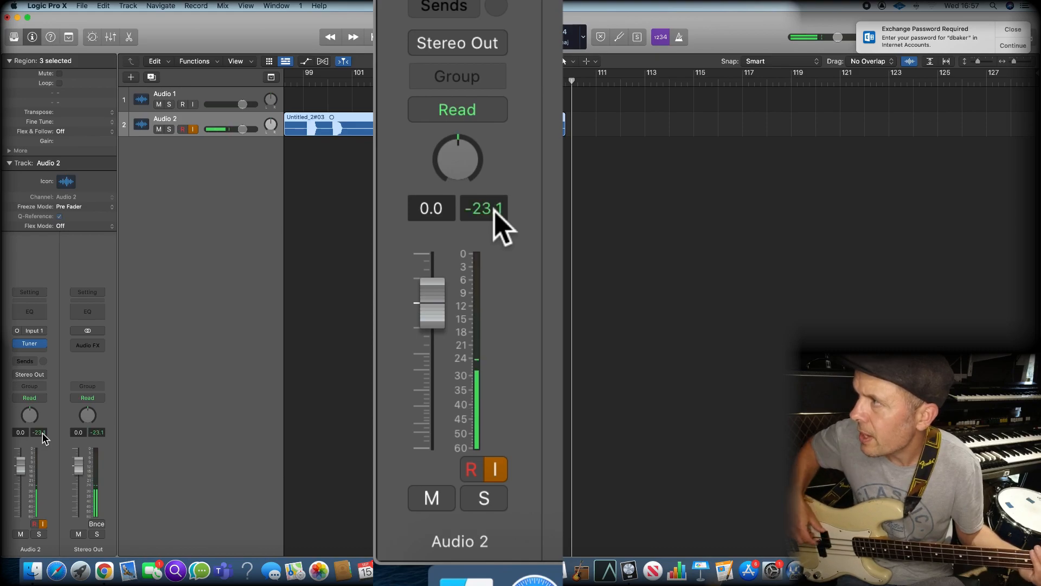
pyautogui.press('r')
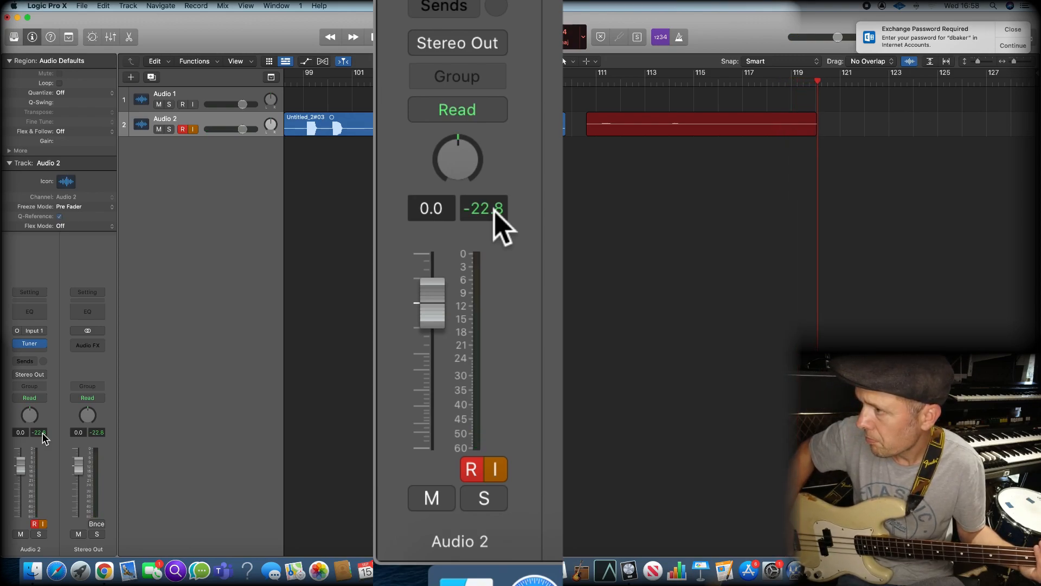
pyautogui.press('space')
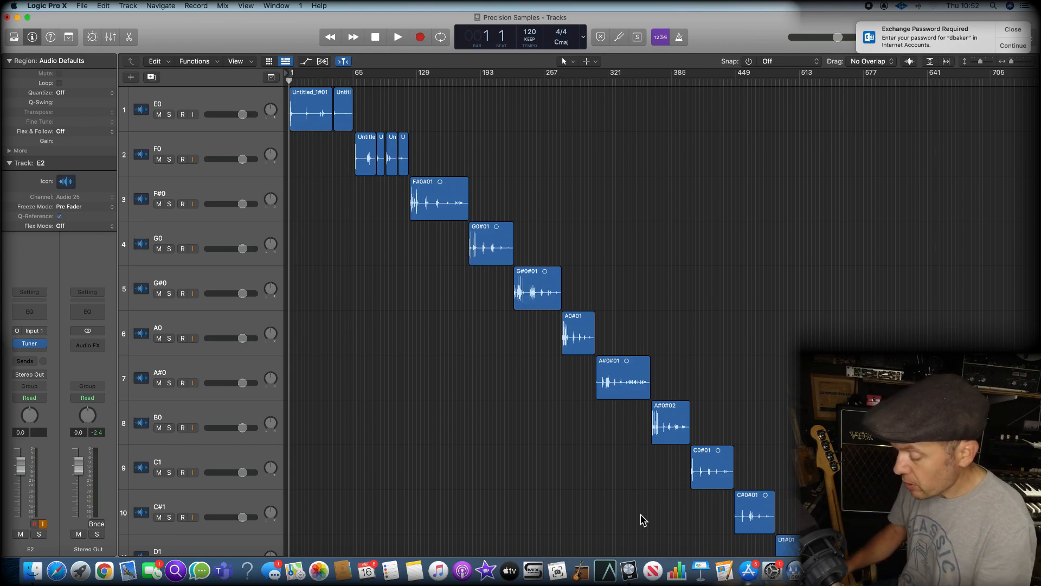
# Examine the whole Precision Samples arrangement with all 25 note tracks from E0 to E2 in view
pyautogui.press('super+Left')
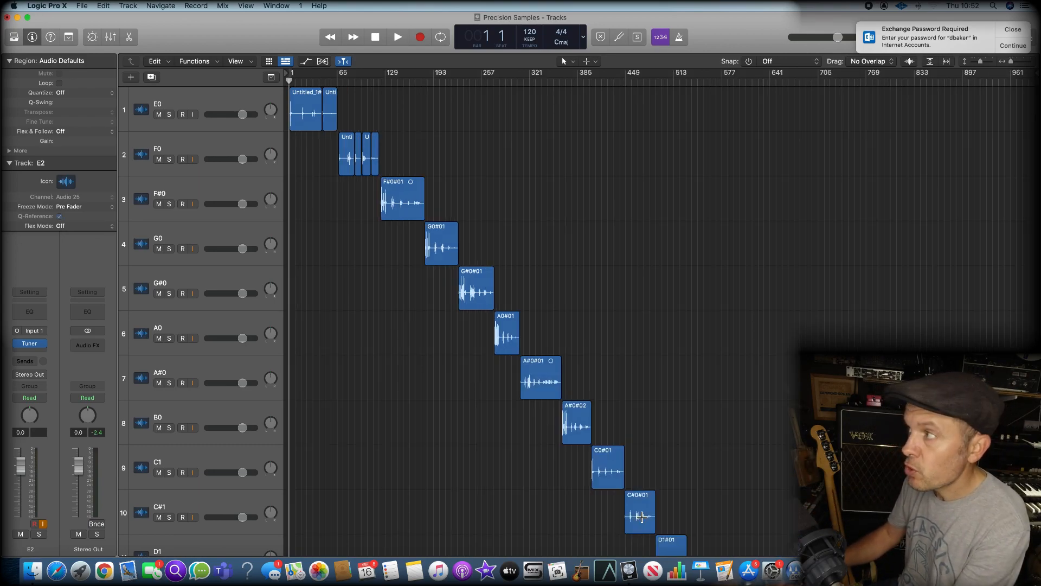
pyautogui.press('super+Up')
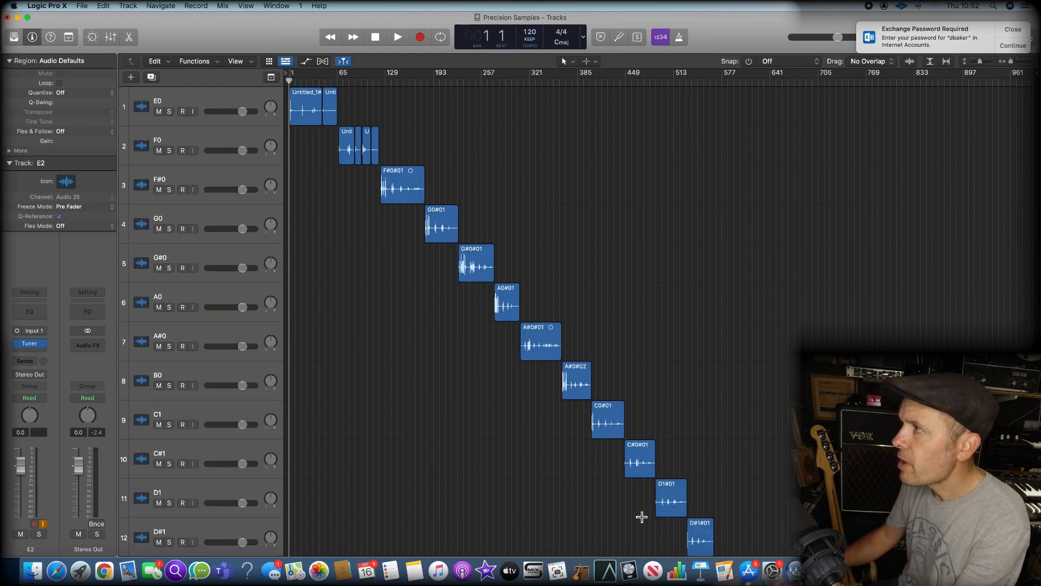
pyautogui.press('super+Up')
pyautogui.press('super+Up')
pyautogui.press('super+Up')
pyautogui.press('super+Up')
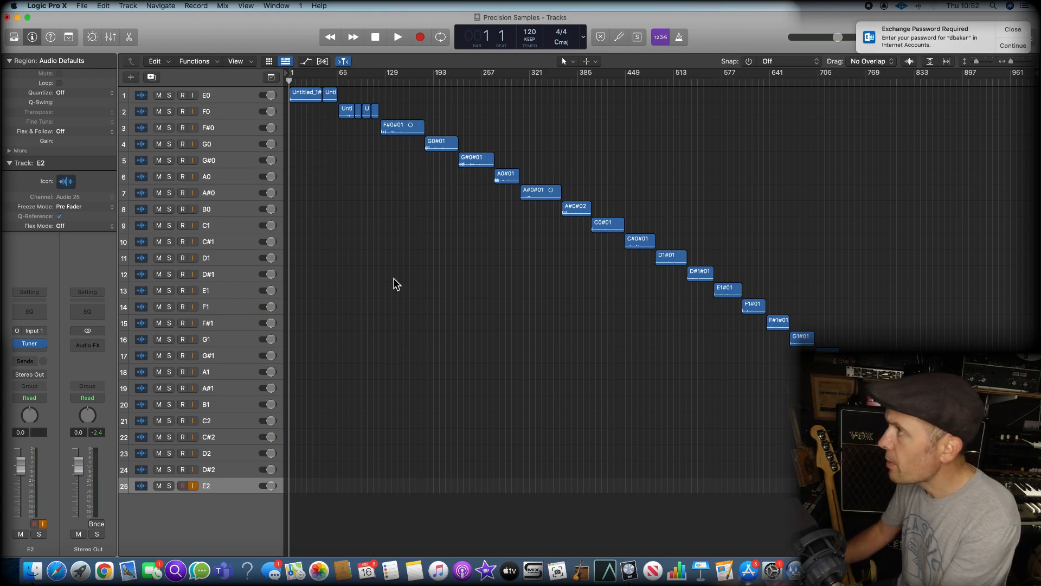
# Select track E0 and examine the waveforms of its recorded notes and those of track F0 up close
pyautogui.click(231, 96)
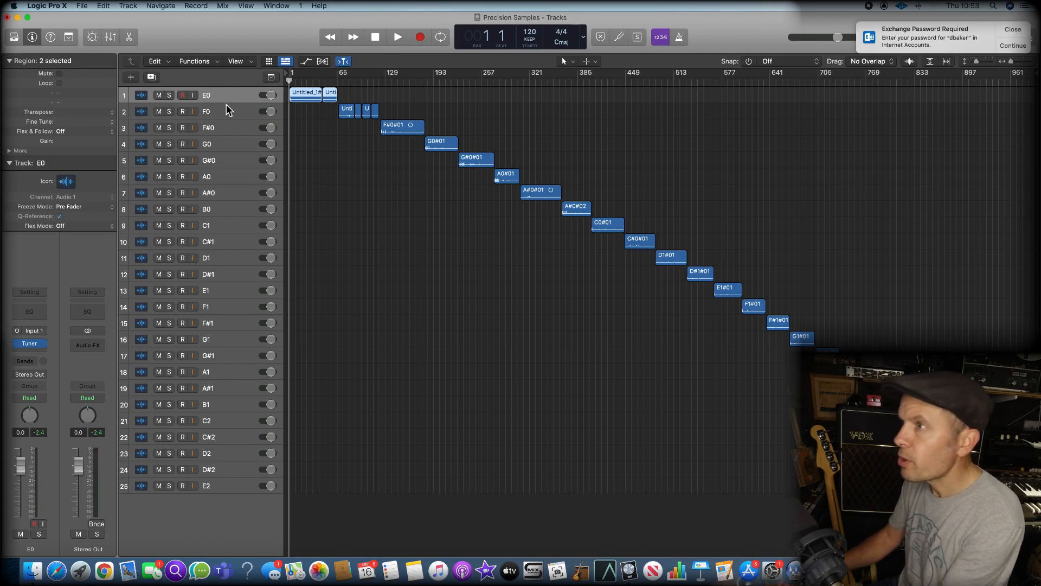
pyautogui.press('super+Right')
pyautogui.press('super+Right')
pyautogui.press('super+Right')
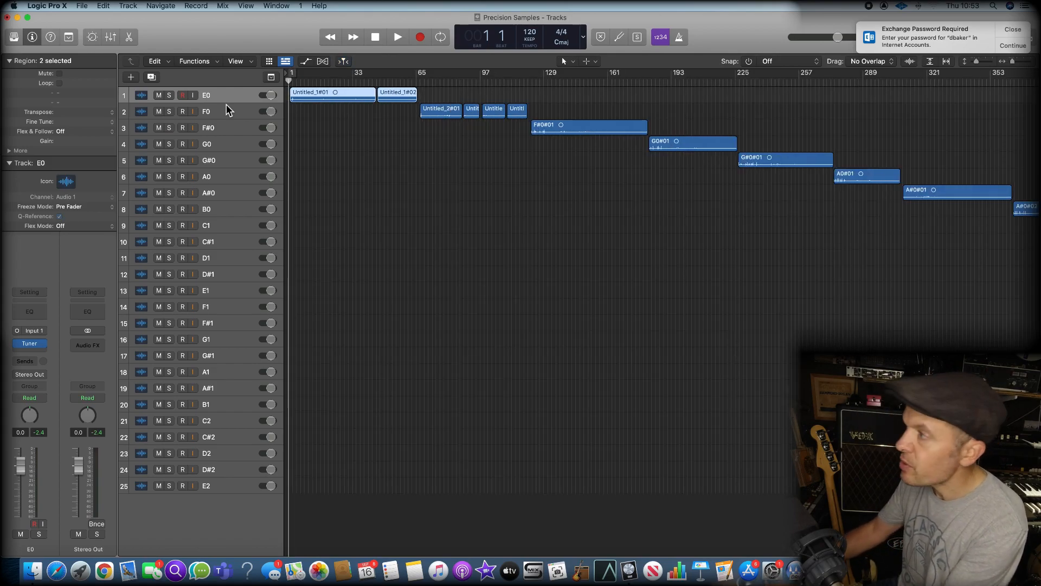
pyautogui.press('super+Down')
pyautogui.press('super+Down')
pyautogui.press('super+Down')
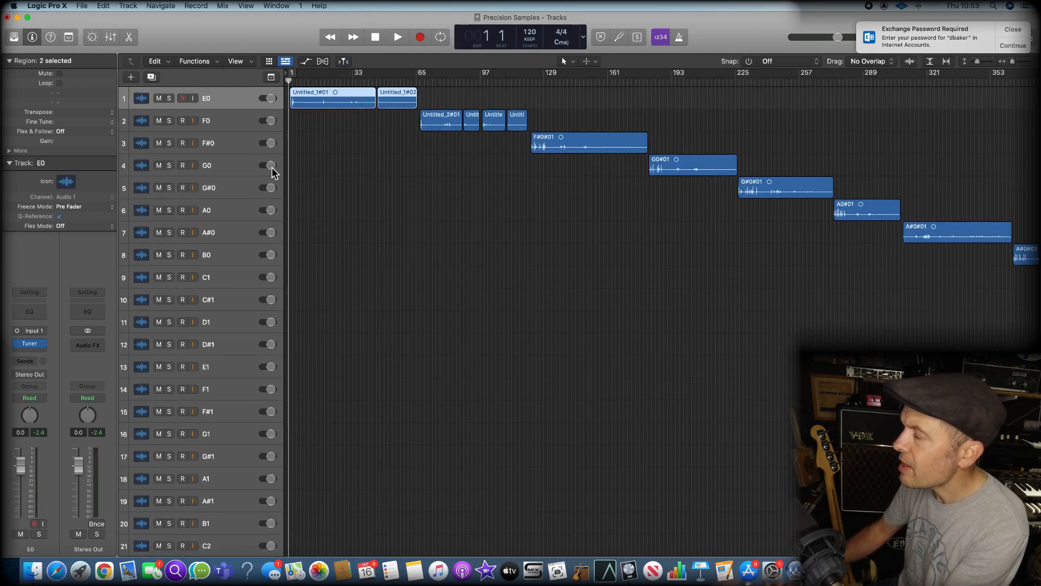
pyautogui.press('super+Down')
pyautogui.press('super+Down')
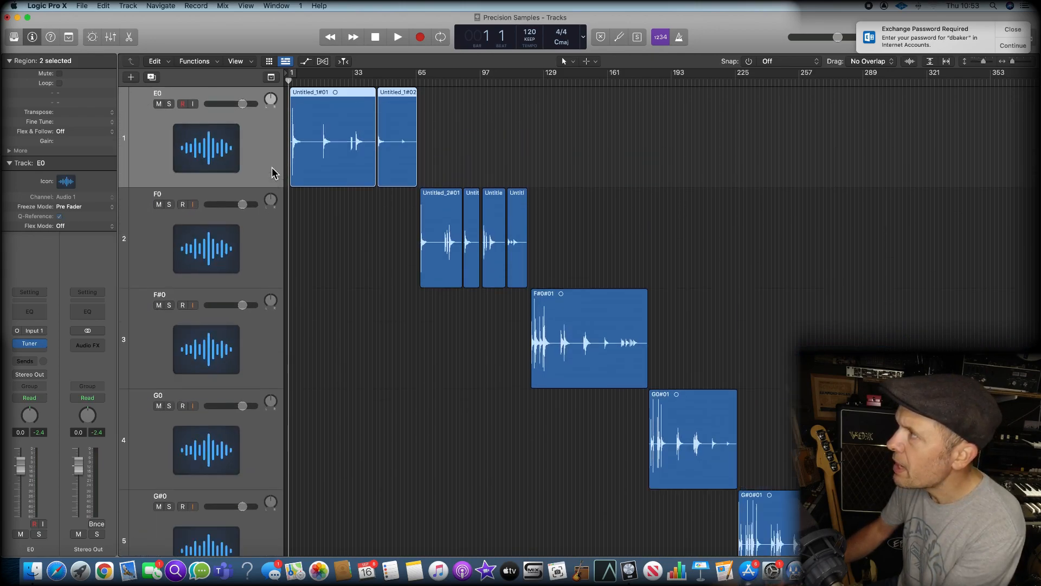
pyautogui.press('super+Right')
pyautogui.press('super+Right')
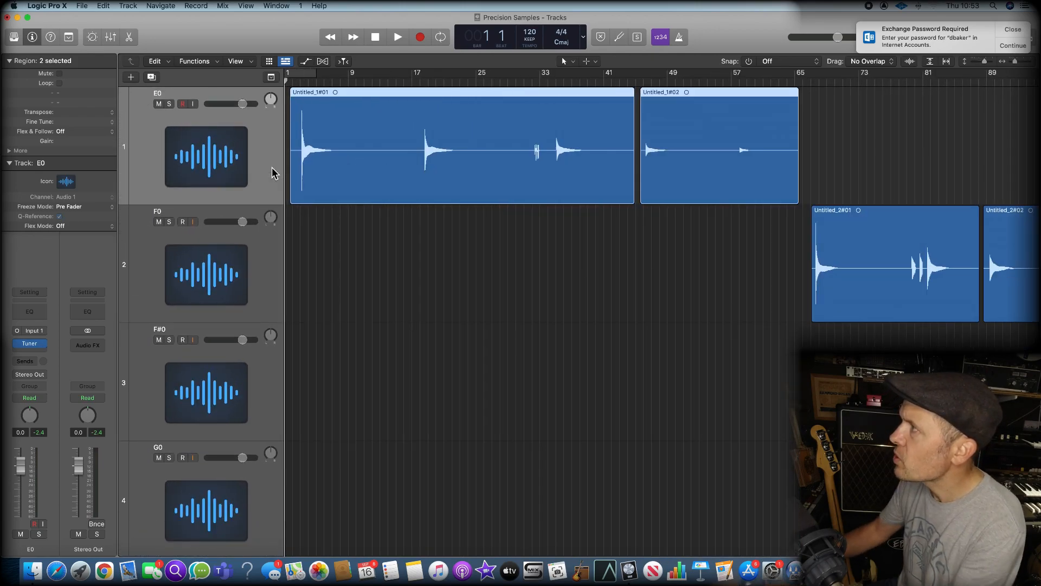
# Play back the start of each of the five recorded E0 notes in turn to compare their levels
pyautogui.click(405, 220)
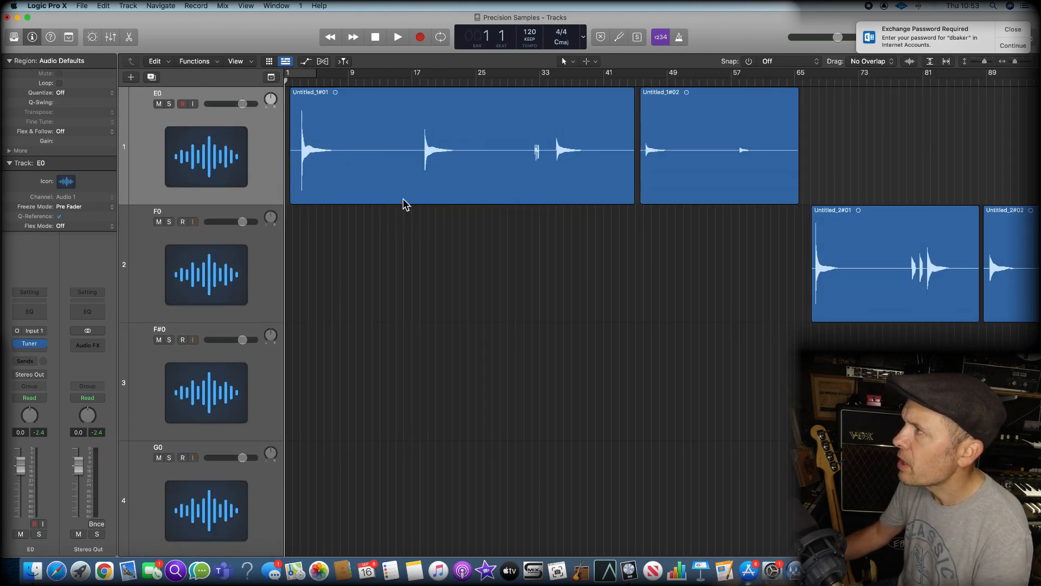
pyautogui.click(300, 82)
pyautogui.press('space')
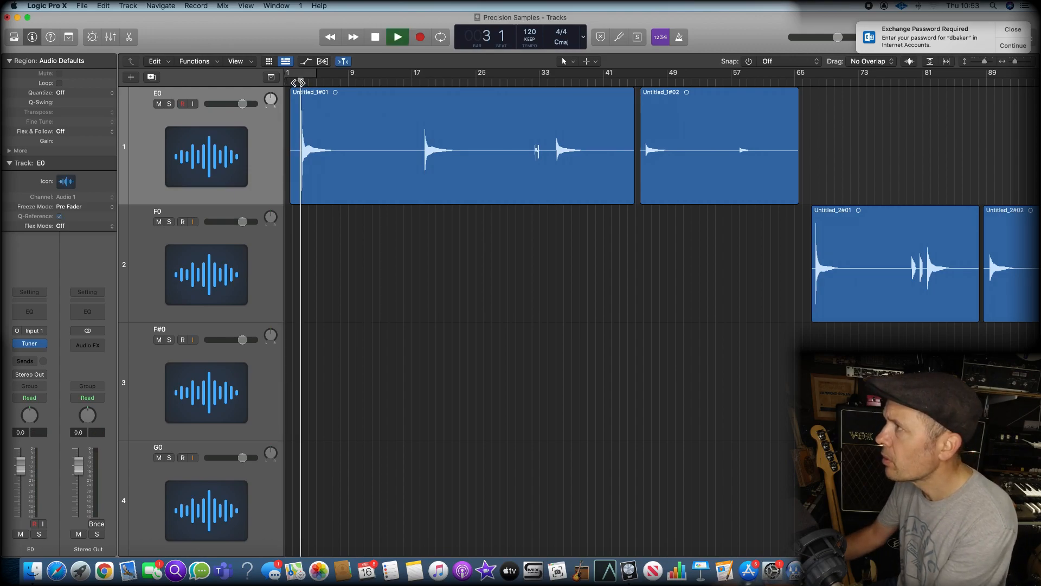
pyautogui.click(418, 81)
pyautogui.hscroll(1, 429, 92)
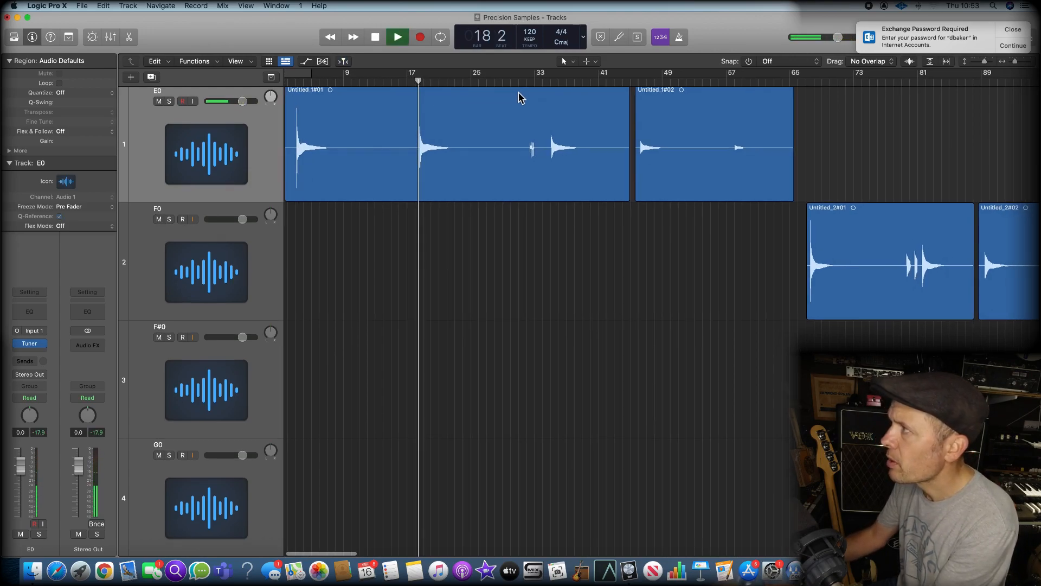
pyautogui.click(547, 81)
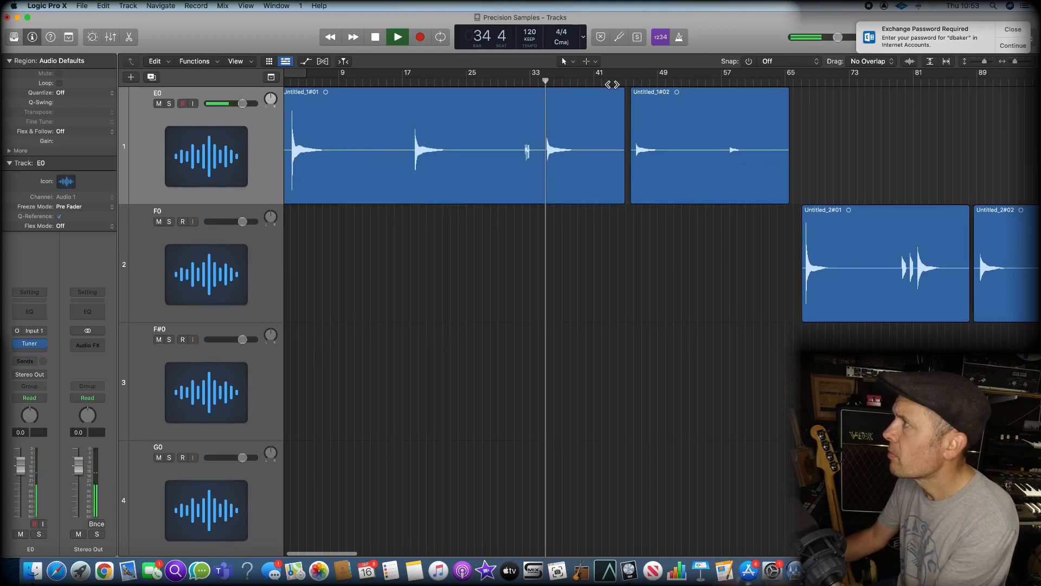
pyautogui.click(633, 81)
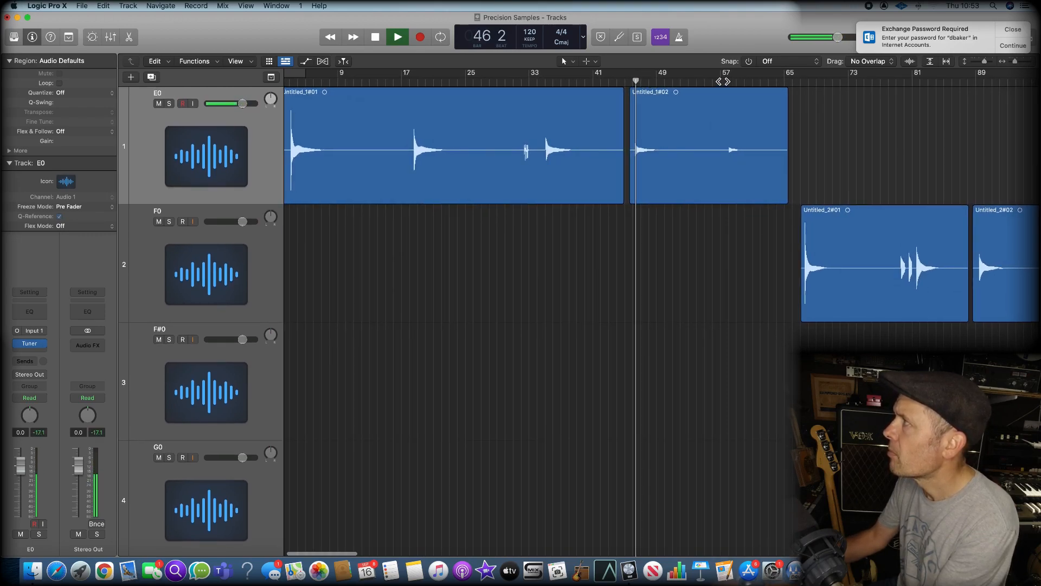
pyautogui.click(727, 82)
pyautogui.press('space')
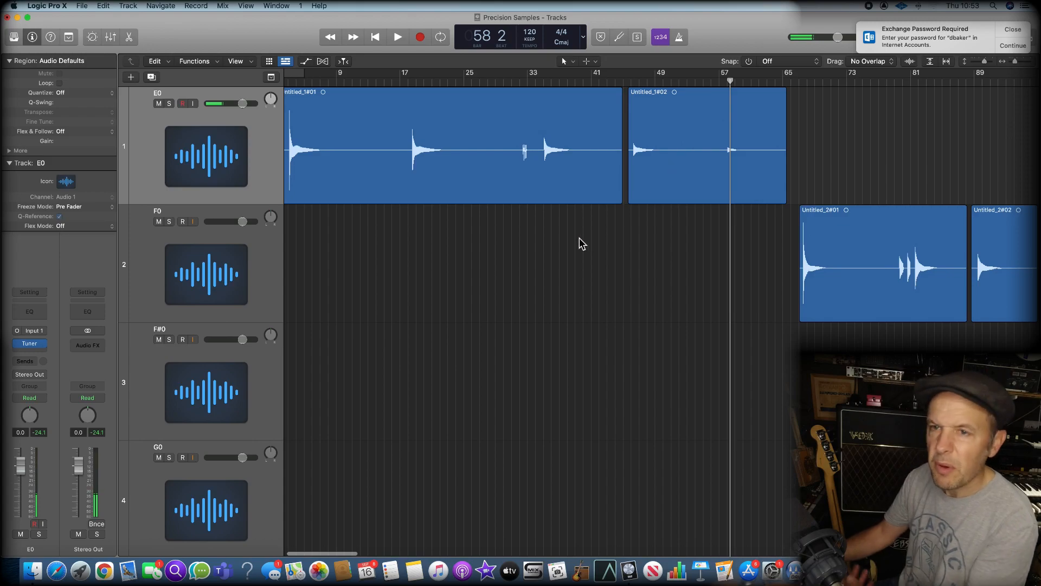
pyautogui.scroll(-1, 526, 156)
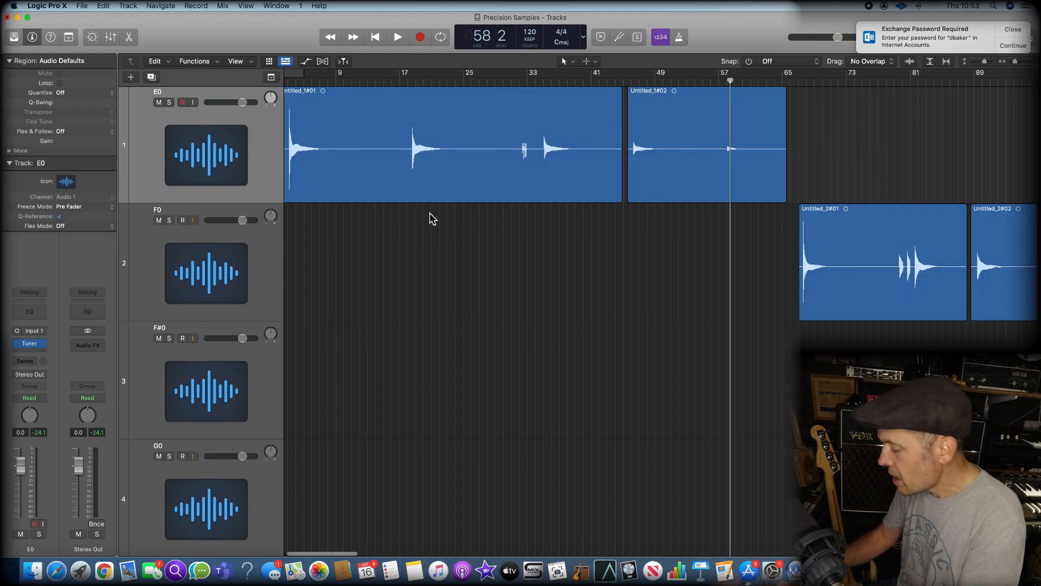
# Split the E0 region with the Scissors Tool just before the first note, delete the leading silence and audition the trimmed start
pyautogui.press('Return')
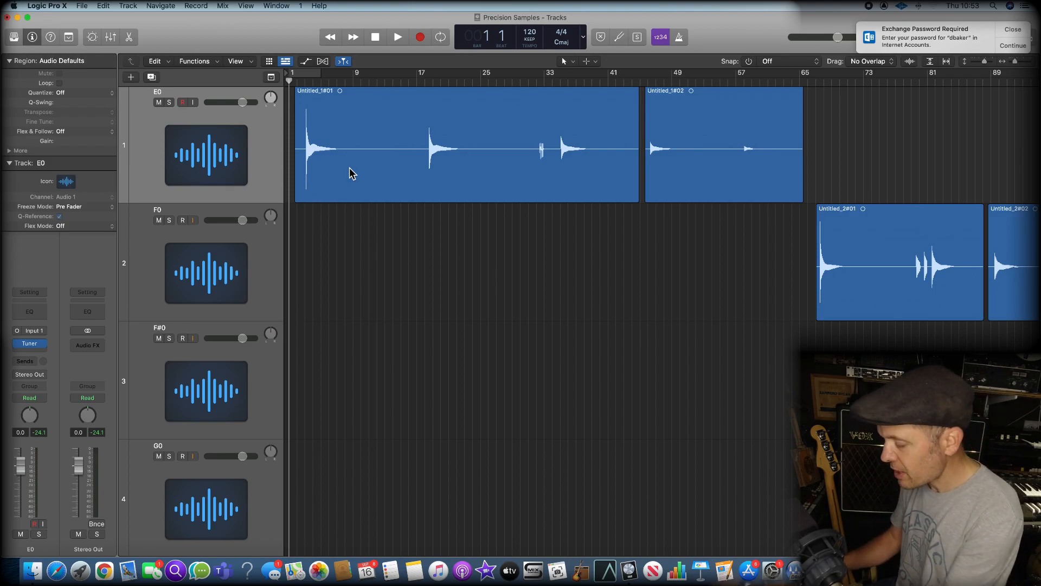
pyautogui.scroll(10, 350, 173)
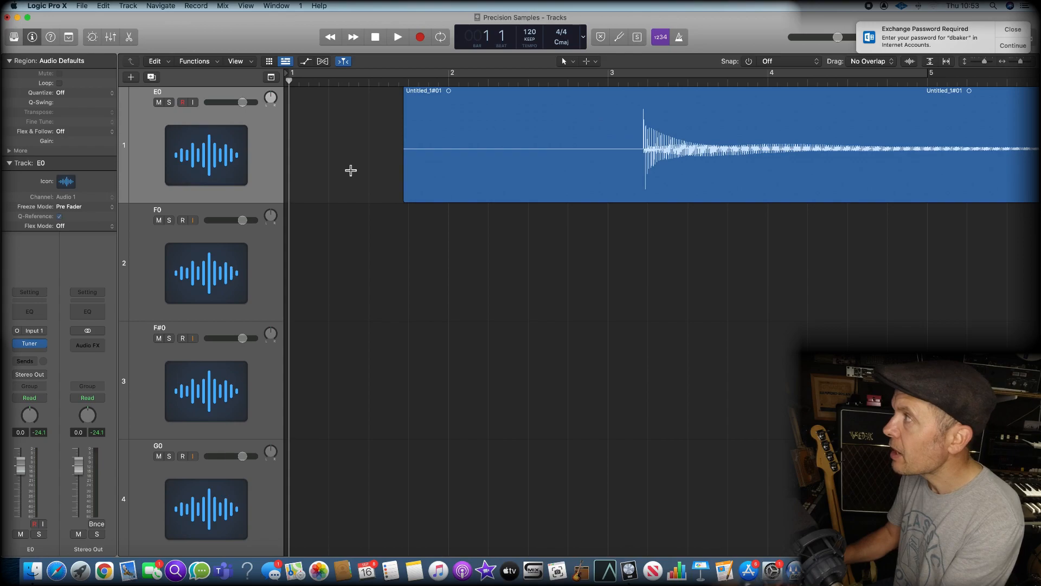
pyautogui.press('t')
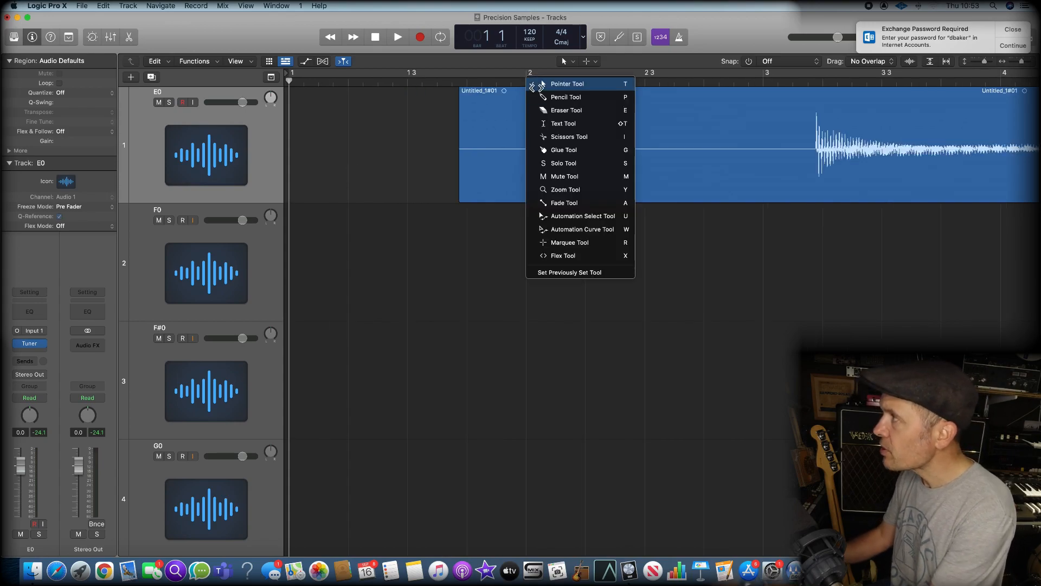
pyautogui.click(569, 136)
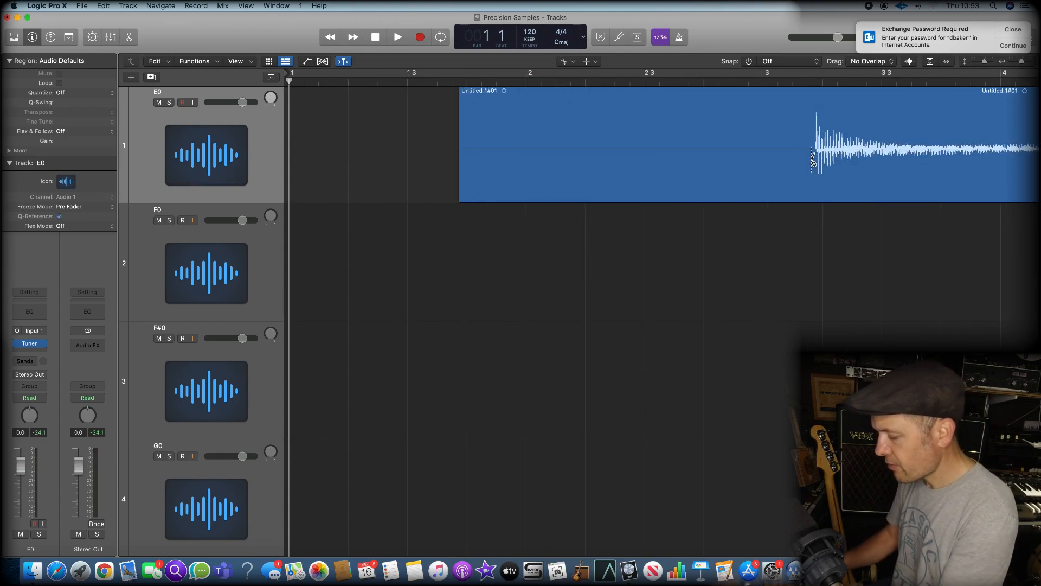
pyautogui.scroll(8, 813, 161)
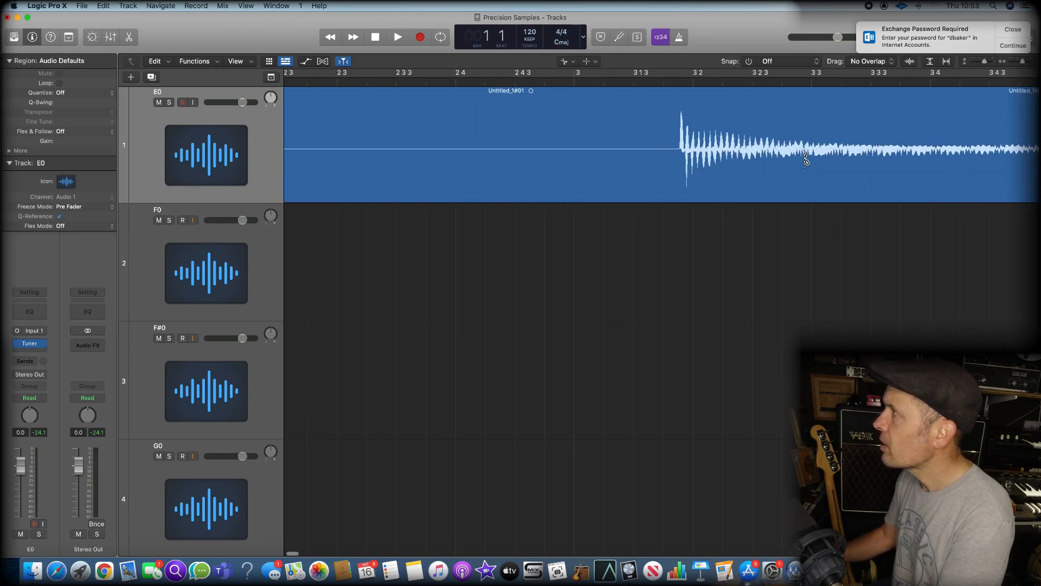
pyautogui.click(676, 158)
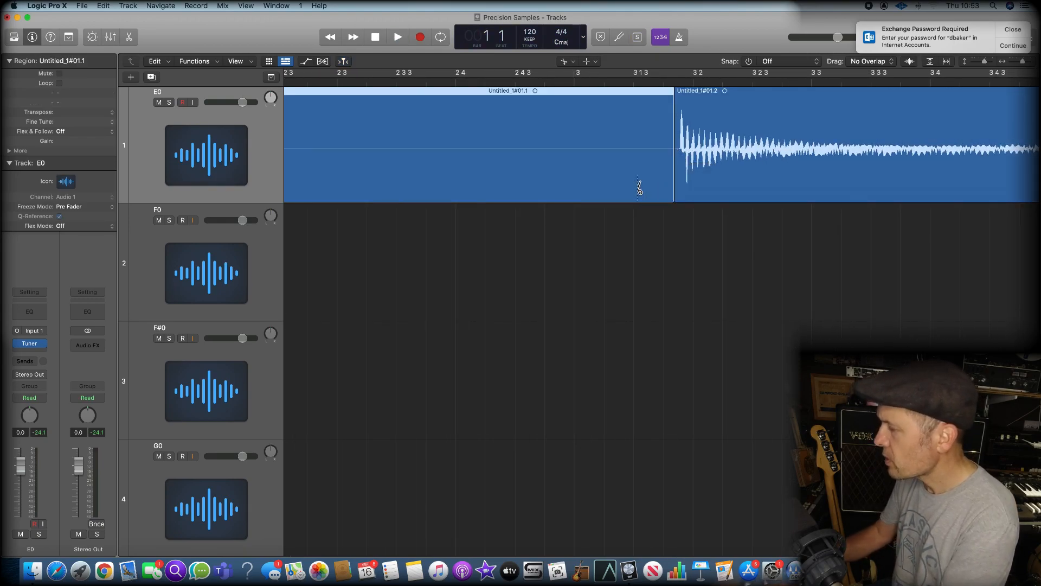
pyautogui.press('Delete')
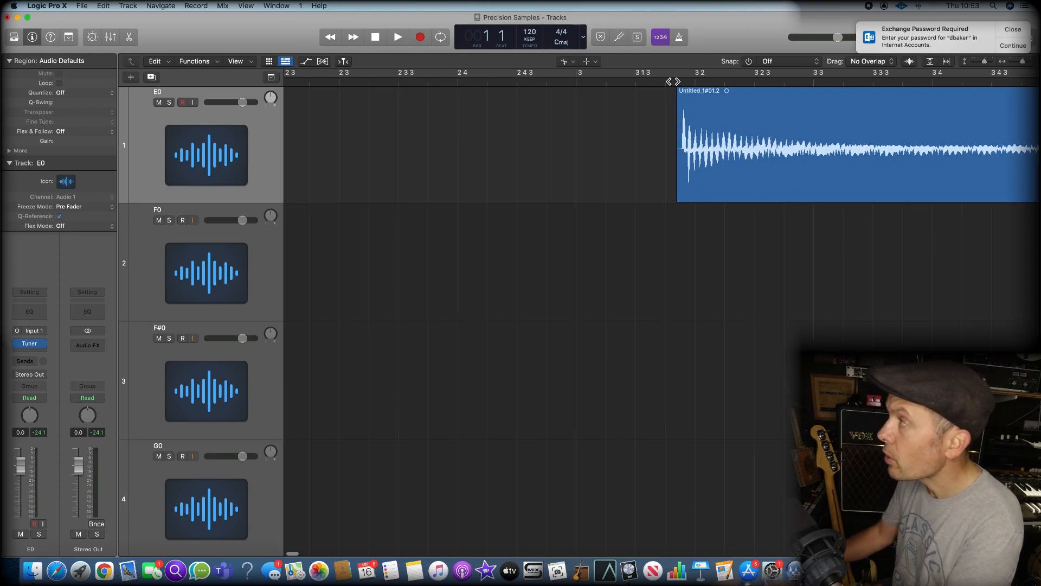
pyautogui.click(676, 82)
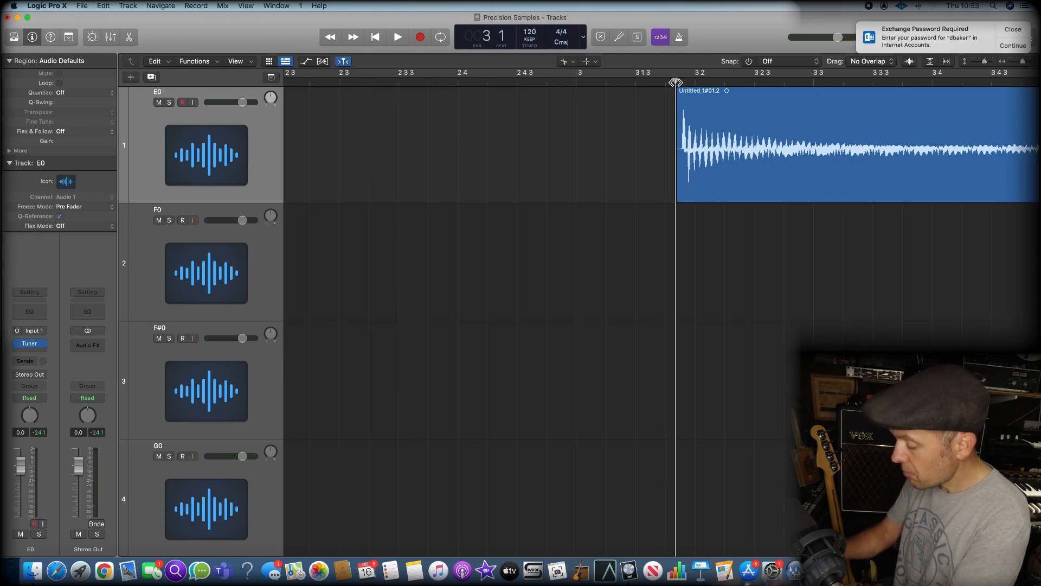
pyautogui.press('space')
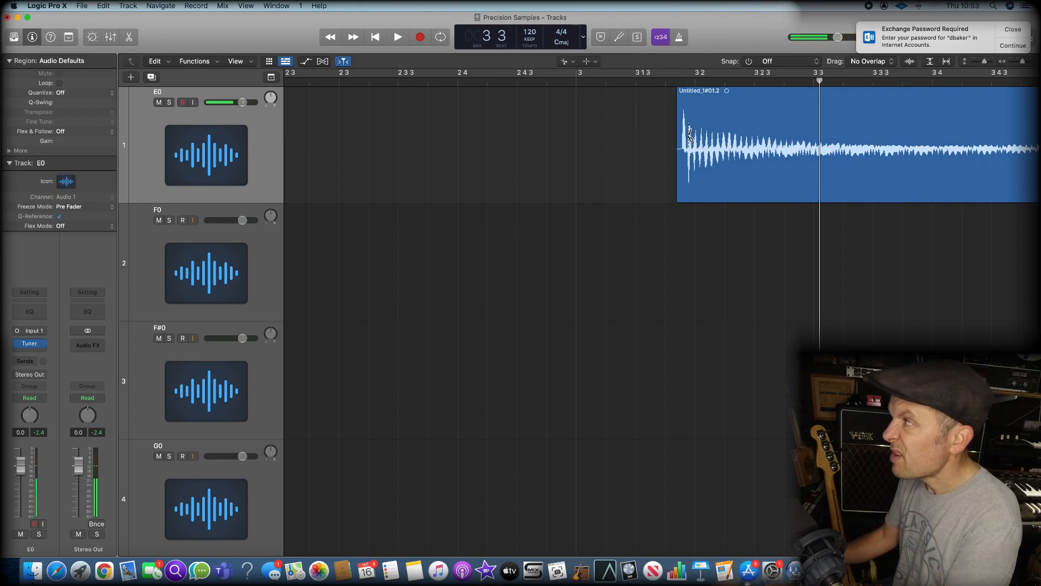
# Split the E0 region just before the attack of the second note, near bar 18 beat 3
pyautogui.hscroll(10, 689, 140)
pyautogui.hscroll(15, 688, 140)
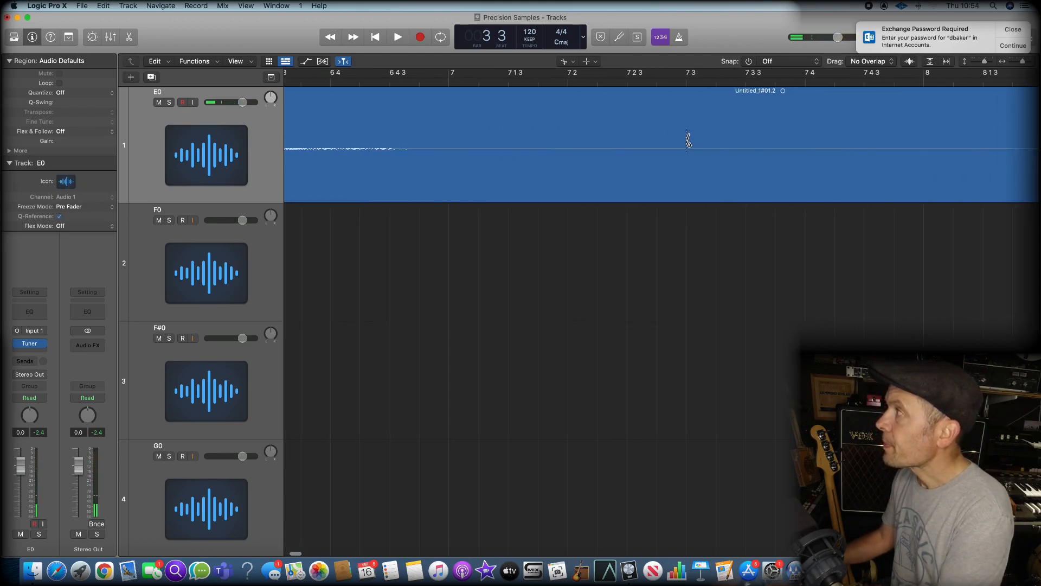
pyautogui.hscroll(15, 686, 140)
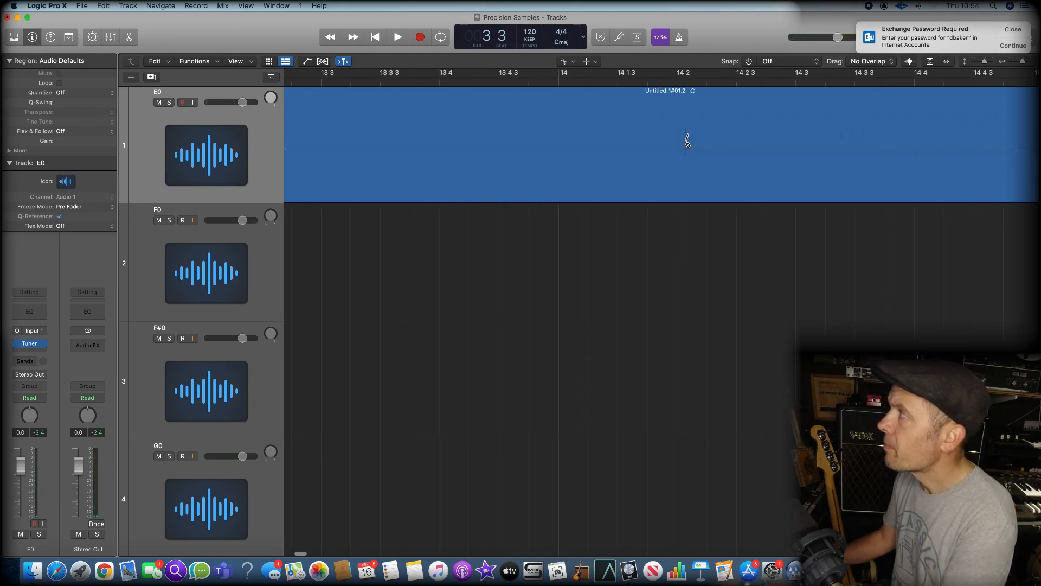
pyautogui.hscroll(10, 684, 140)
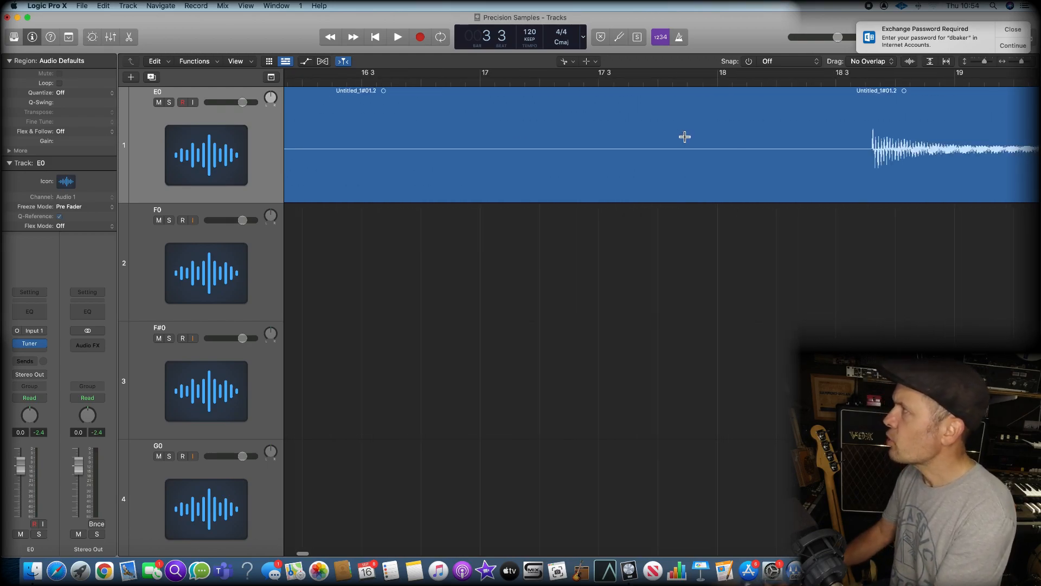
pyautogui.click(575, 80)
pyautogui.scroll(5, 575, 81)
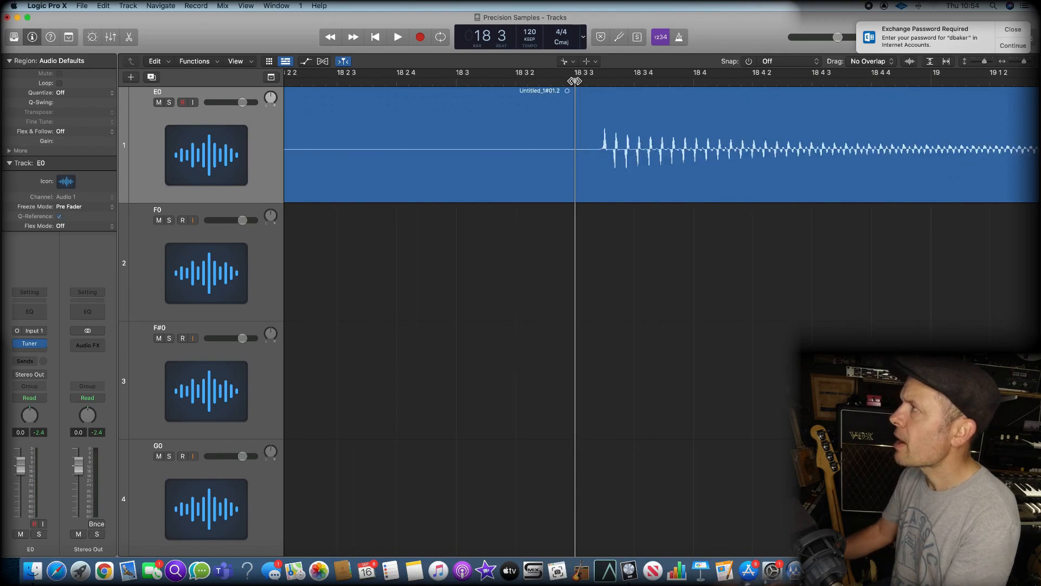
pyautogui.click(594, 157)
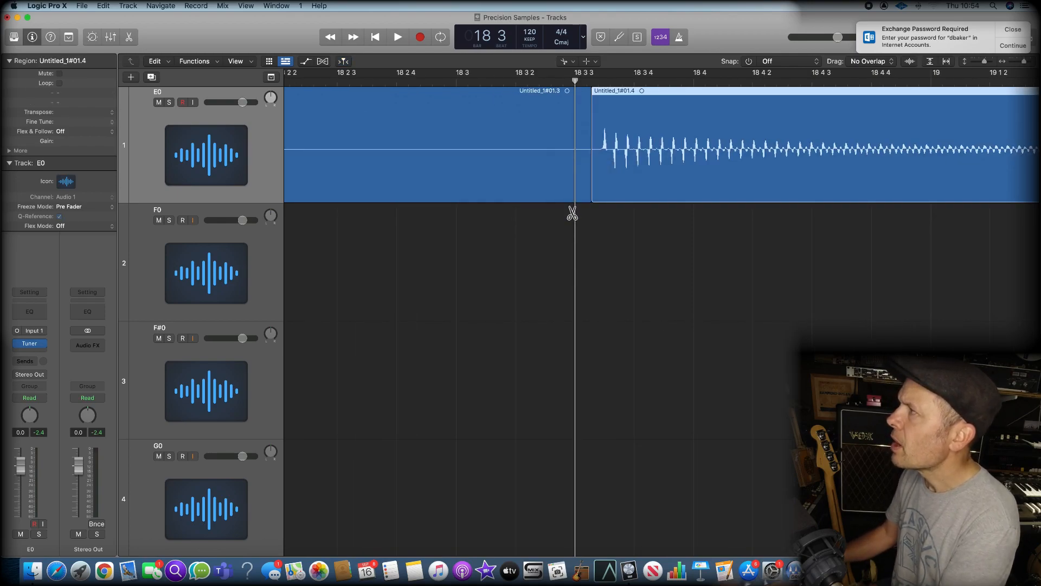
# Split the E0 region on both sides of the short noise burst near bar 32 and delete that piece
pyautogui.hscroll(8, 597, 228)
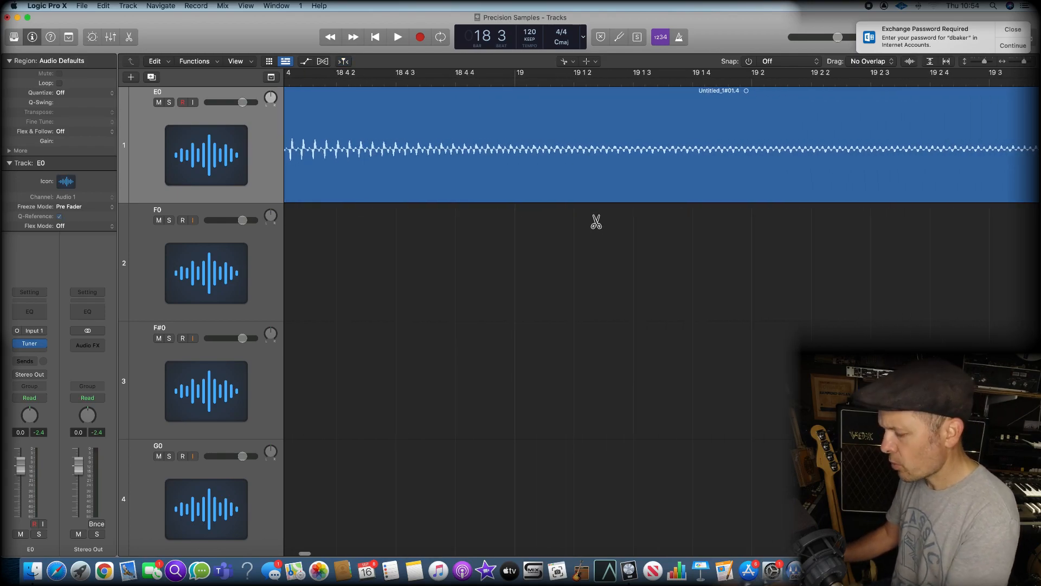
pyautogui.scroll(-10, 599, 218)
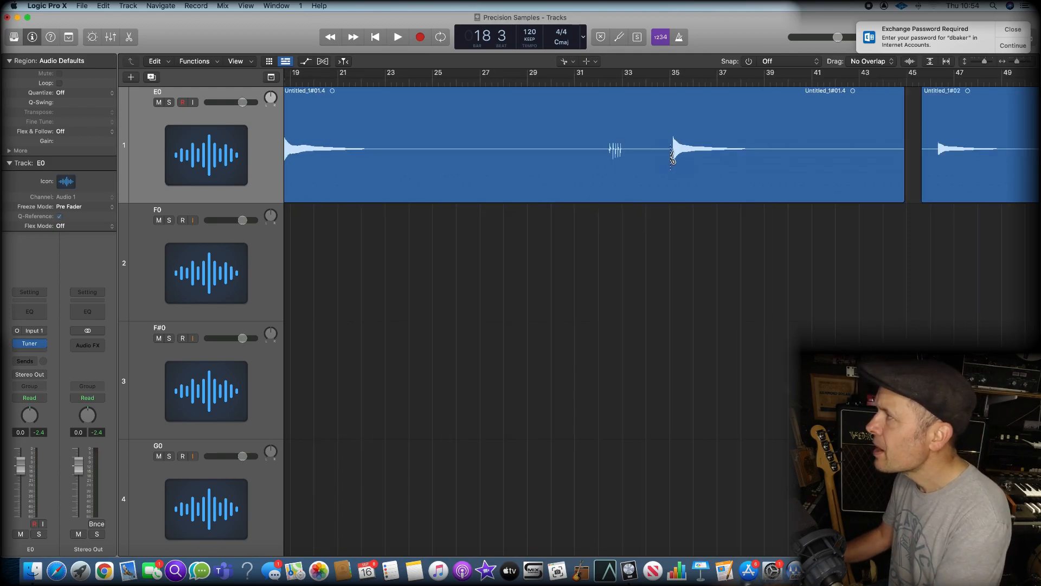
pyautogui.click(607, 156)
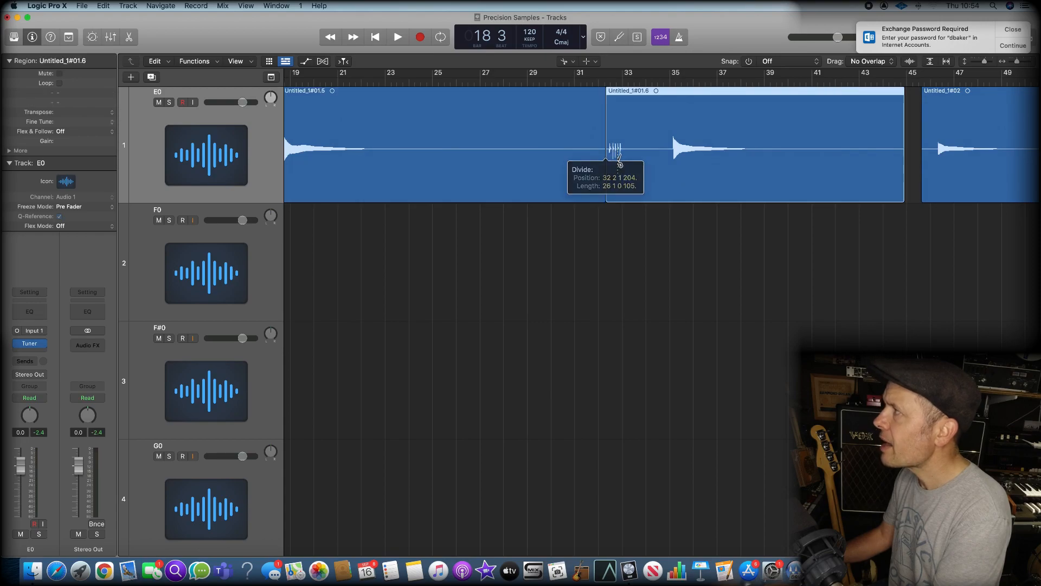
pyautogui.click(624, 158)
pyautogui.click(615, 196)
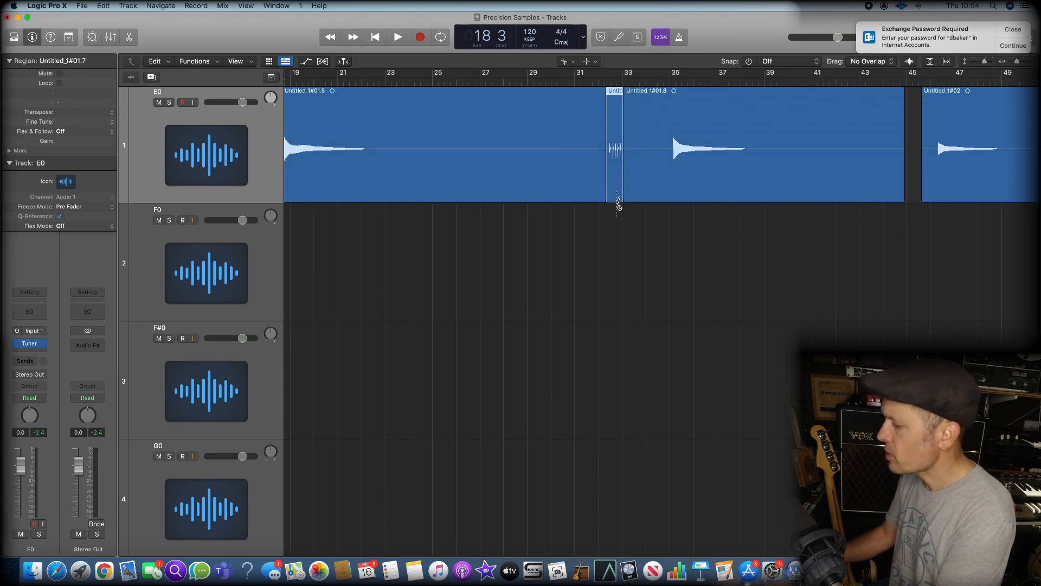
pyautogui.press('Delete')
# Split the E0 region just before the third note, shortly after bar 35, and delete the silence preceding it
pyautogui.click(670, 81)
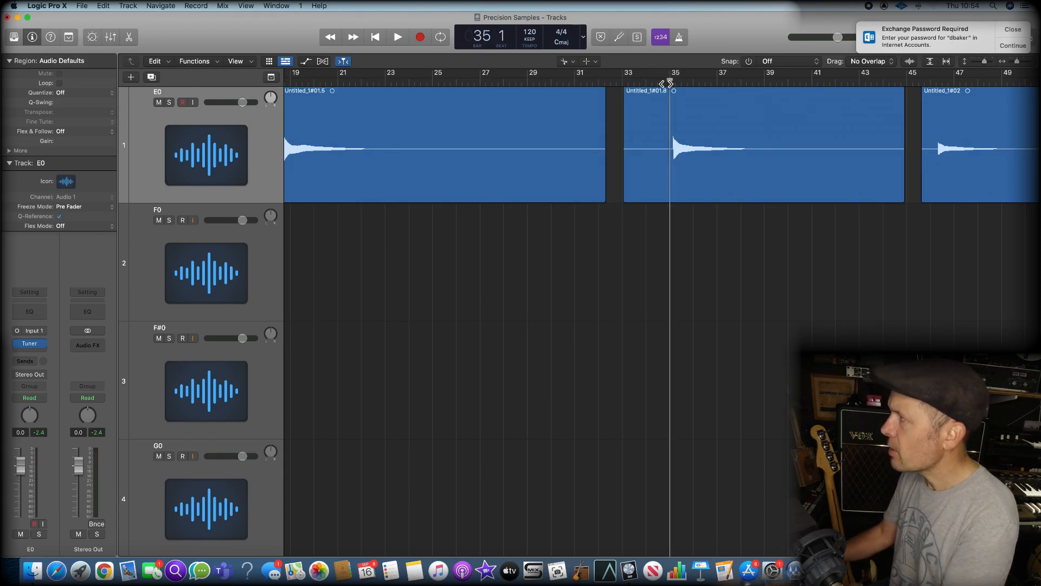
pyautogui.press('super+Right')
pyautogui.press('super+Right')
pyautogui.press('super+Right')
pyautogui.press('super+Right')
pyautogui.press('super+Right')
pyautogui.press('super+Right')
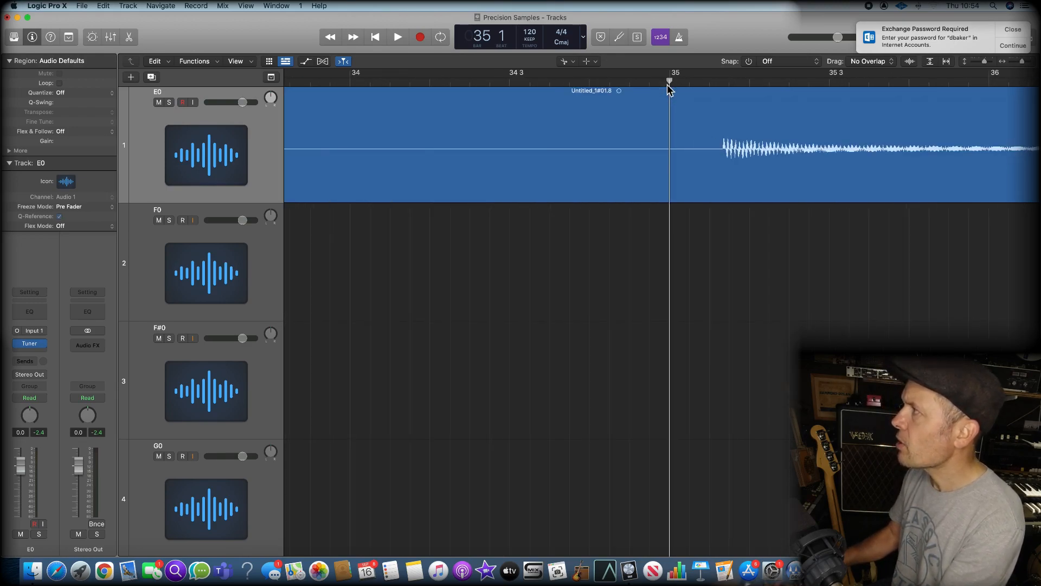
pyautogui.click(773, 156)
pyautogui.click(709, 186)
pyautogui.press('Delete')
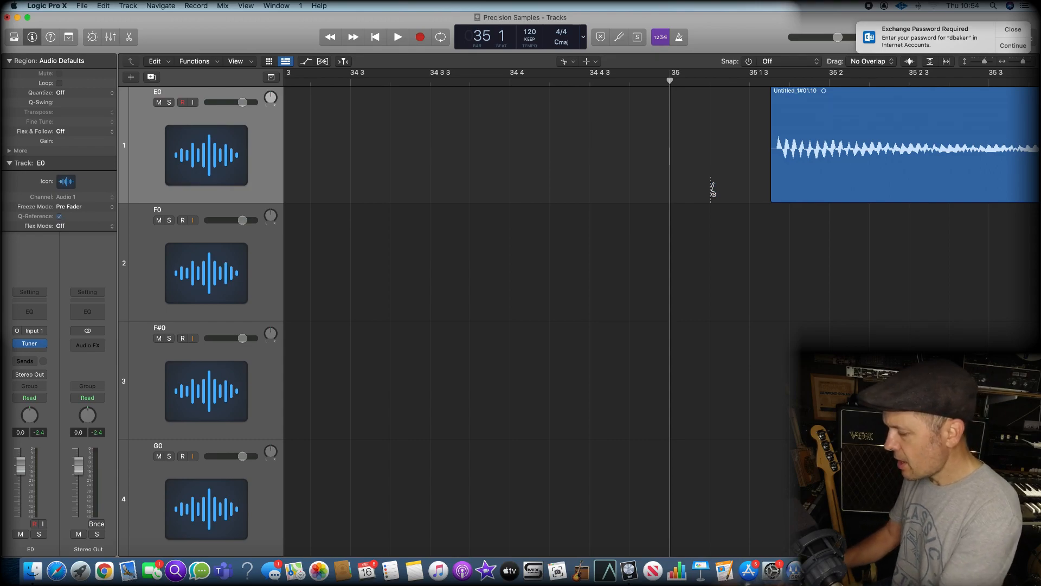
# Split the second E0 recording just before its first note, near bar 46 beat 2, and delete the leading silence
pyautogui.press('super+Left')
pyautogui.press('super+Left')
pyautogui.press('super+Left')
pyautogui.press('super+Left')
pyautogui.press('super+Left')
pyautogui.press('super+Left')
pyautogui.hscroll(10, 710, 190)
pyautogui.hscroll(8, 710, 189)
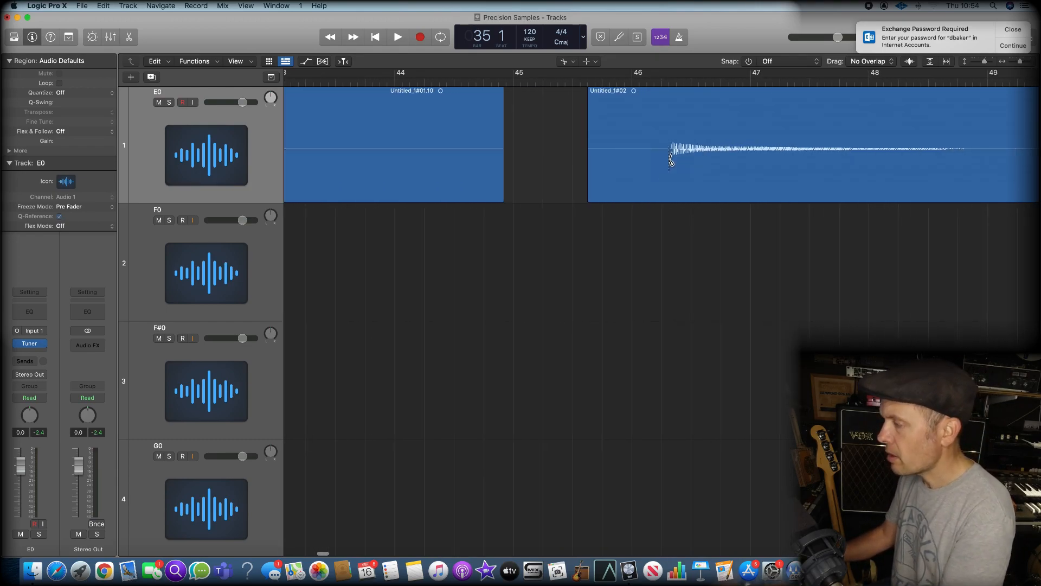
pyautogui.click(670, 81)
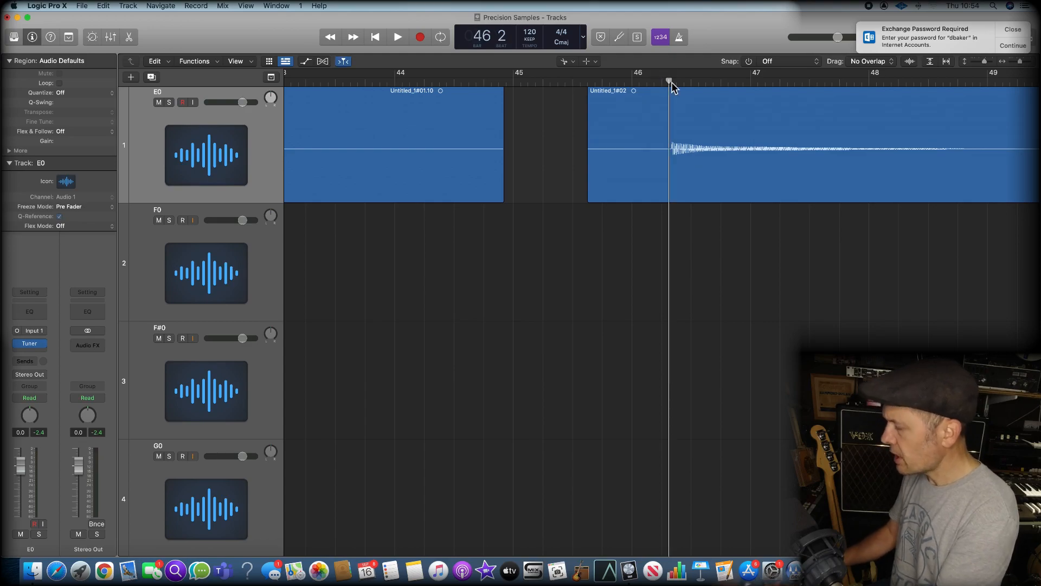
pyautogui.press('super+Right')
pyautogui.press('super+Right')
pyautogui.press('super+Right')
pyautogui.press('super+Right')
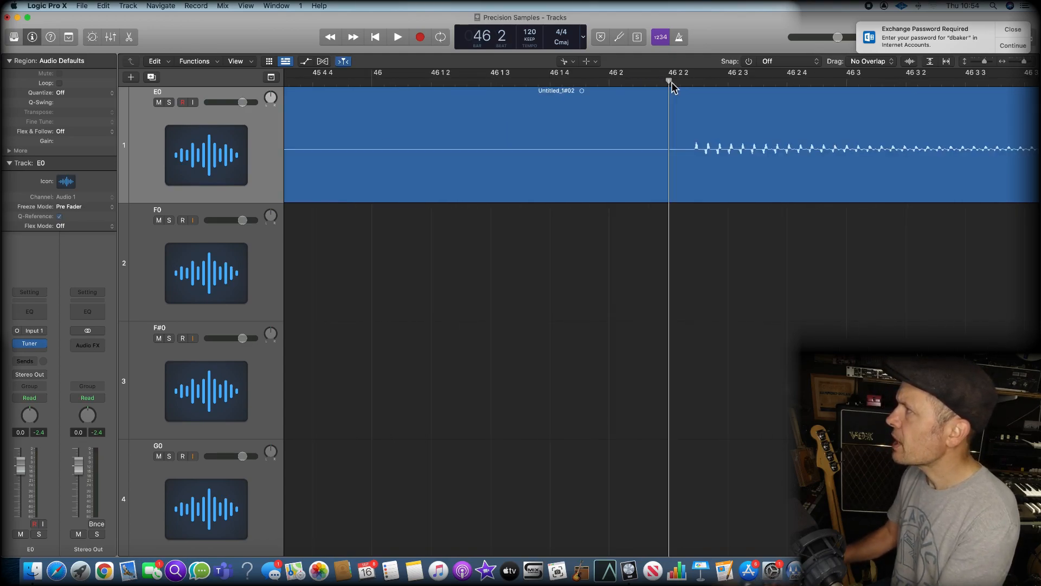
pyautogui.click(691, 154)
pyautogui.press('Delete')
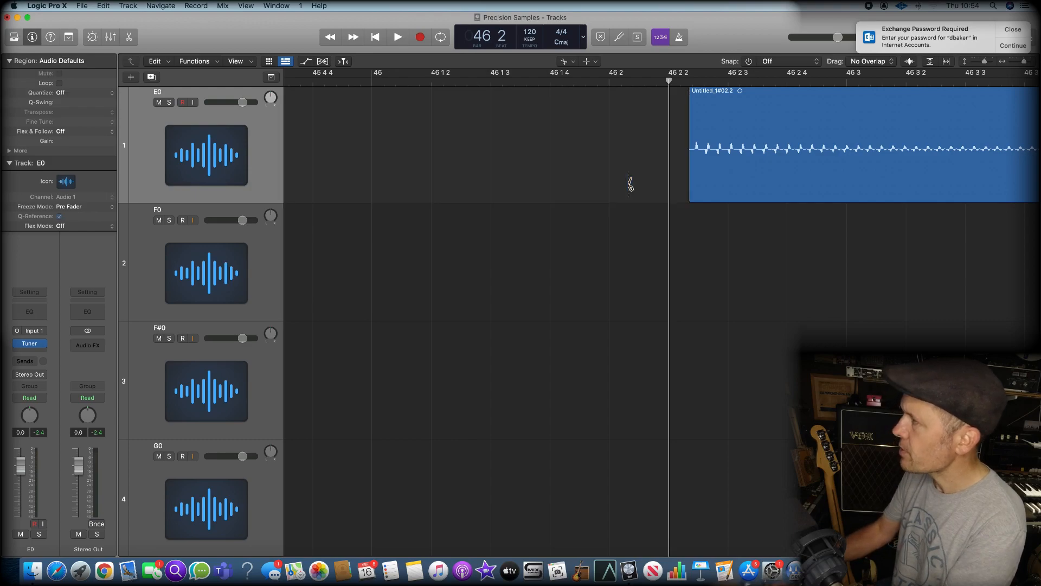
# Turn on waveform zoom so the quiet note near bar 58 on the E0 track shows a larger waveform
pyautogui.press('super+Left')
pyautogui.press('super+Left')
pyautogui.press('super+Left')
pyautogui.press('super+Left')
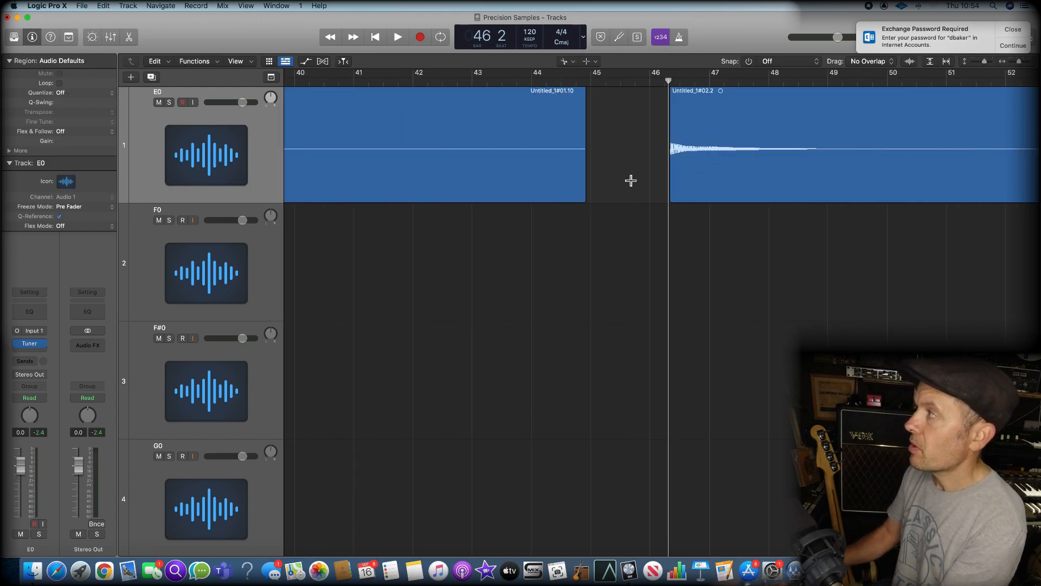
pyautogui.press('super+Left')
pyautogui.hscroll(10, 821, 140)
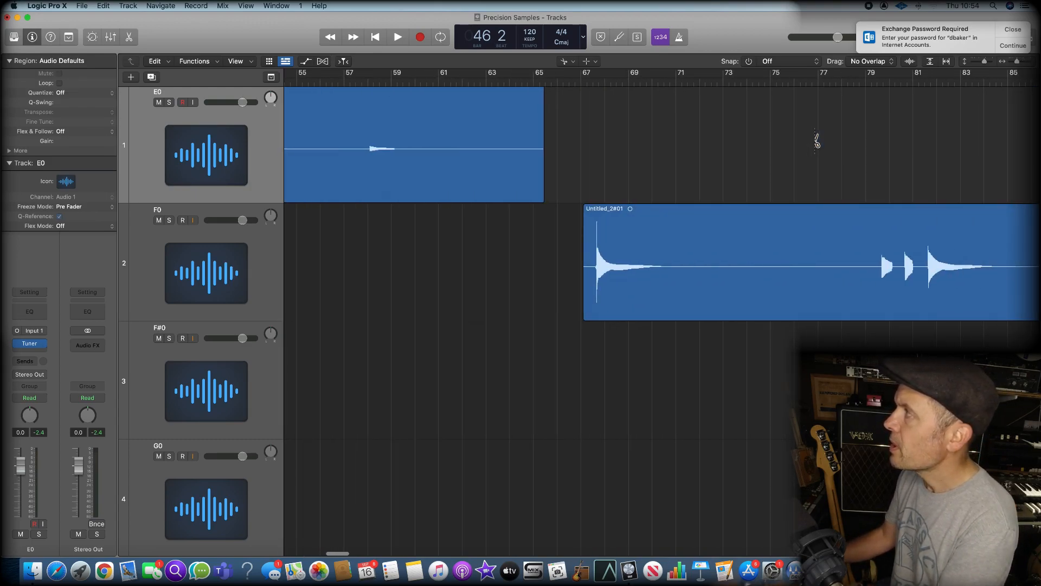
pyautogui.click(910, 61)
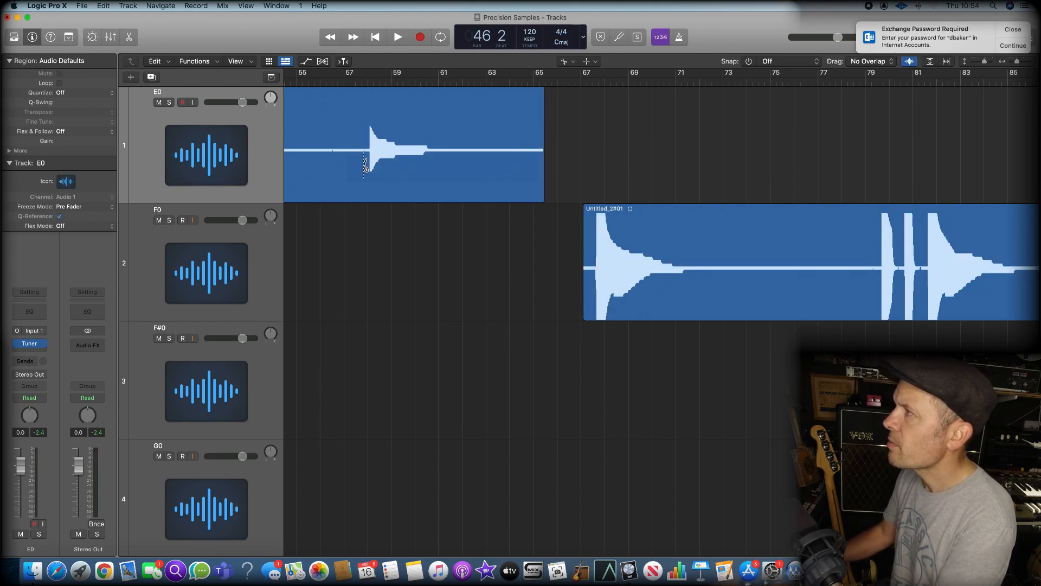
# Split the second E0 recording just before the attack of its quiet last note, shortly after bar 58
pyautogui.click(363, 82)
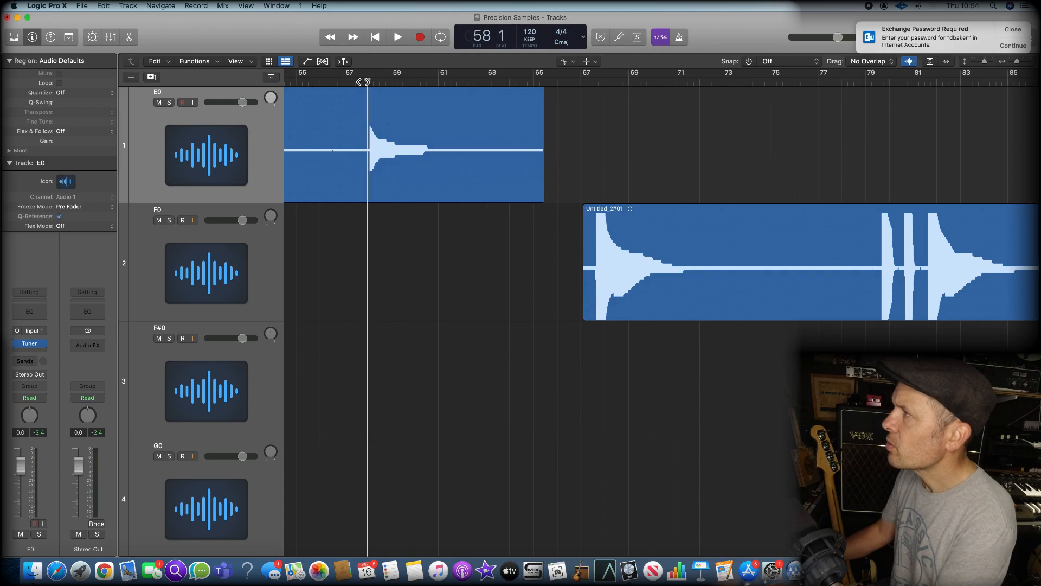
pyautogui.press('super+Right')
pyautogui.press('super+Right')
pyautogui.press('super+Right')
pyautogui.press('super+Right')
pyautogui.press('super+Right')
pyautogui.press('super+Right')
pyautogui.press('super+Right')
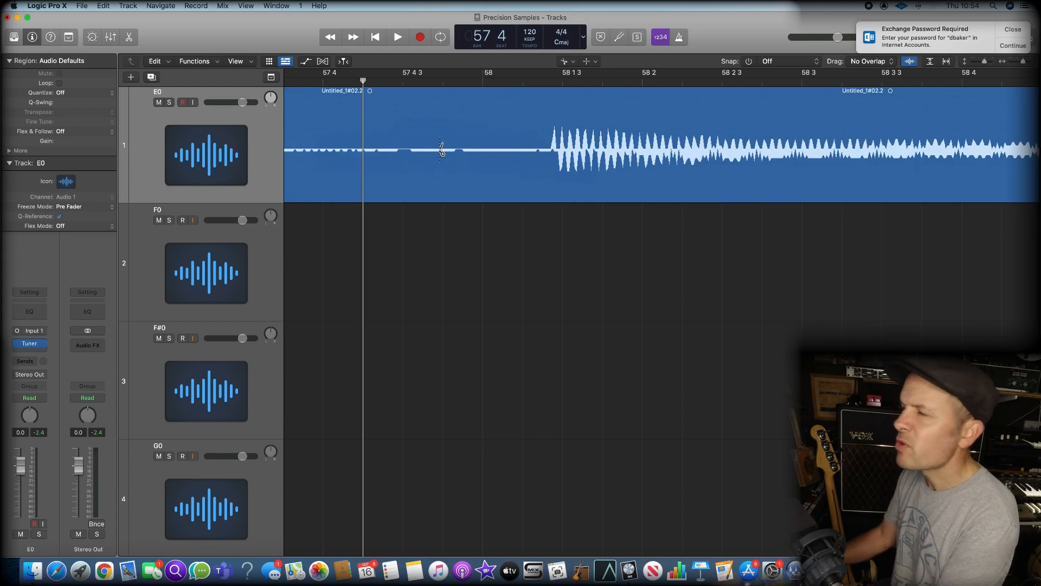
pyautogui.click(547, 154)
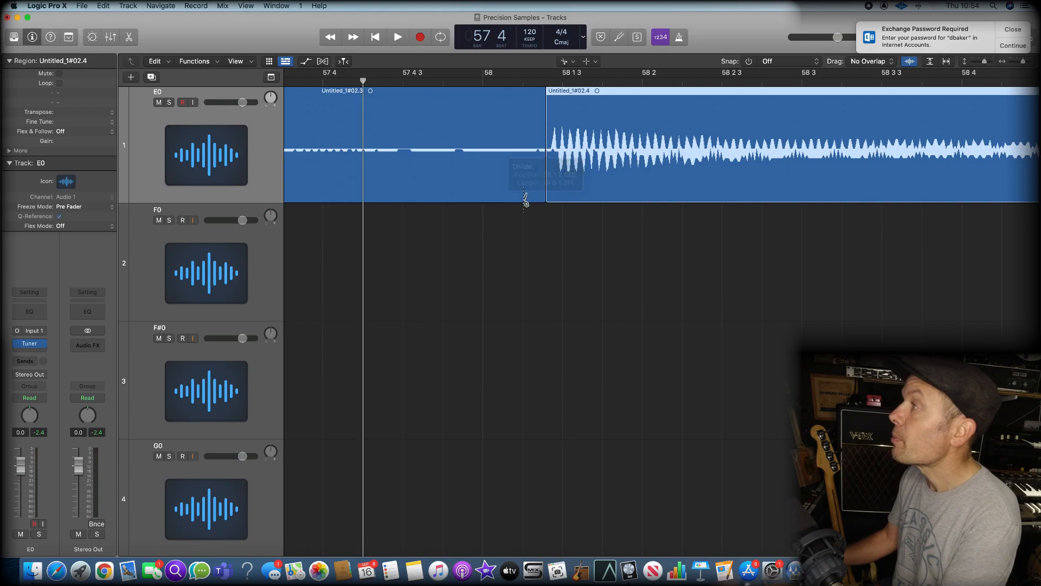
# Play the quiet tail of the first E0 region around bars 13 to 15 to judge where the note has died away
pyautogui.press('super+Left')
pyautogui.press('super+Left')
pyautogui.press('super+Left')
pyautogui.press('super+Left')
pyautogui.press('super+Left')
pyautogui.press('super+Left')
pyautogui.press('super+Left')
pyautogui.press('super+Left')
pyautogui.press('super+Left')
pyautogui.press('super+Left')
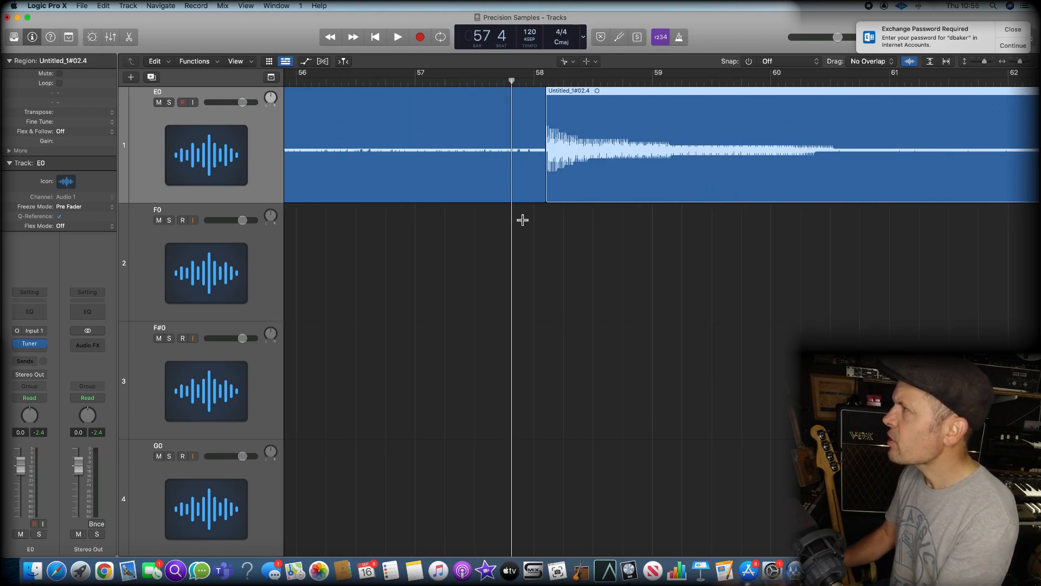
pyautogui.press('super+Left')
pyautogui.press('super+Left')
pyautogui.press('super+Left')
pyautogui.press('super+Left')
pyautogui.press('super+Left')
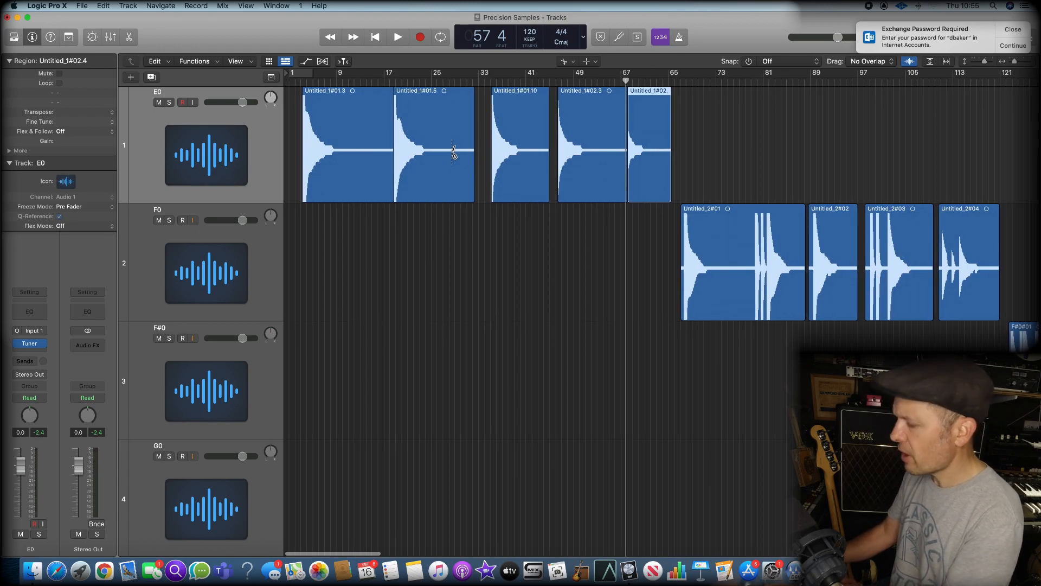
pyautogui.press('t')
pyautogui.press('t')
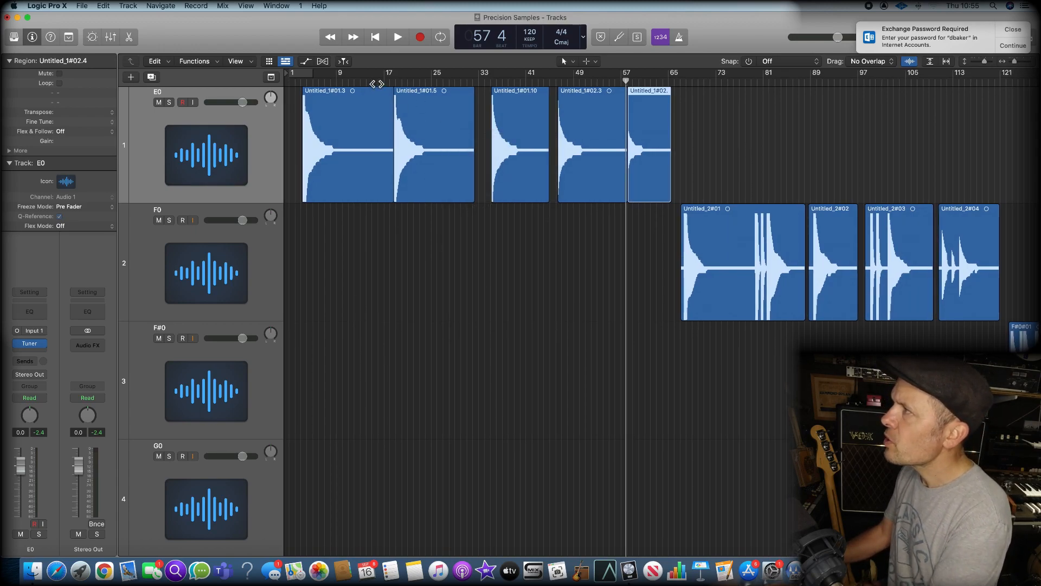
pyautogui.click(373, 79)
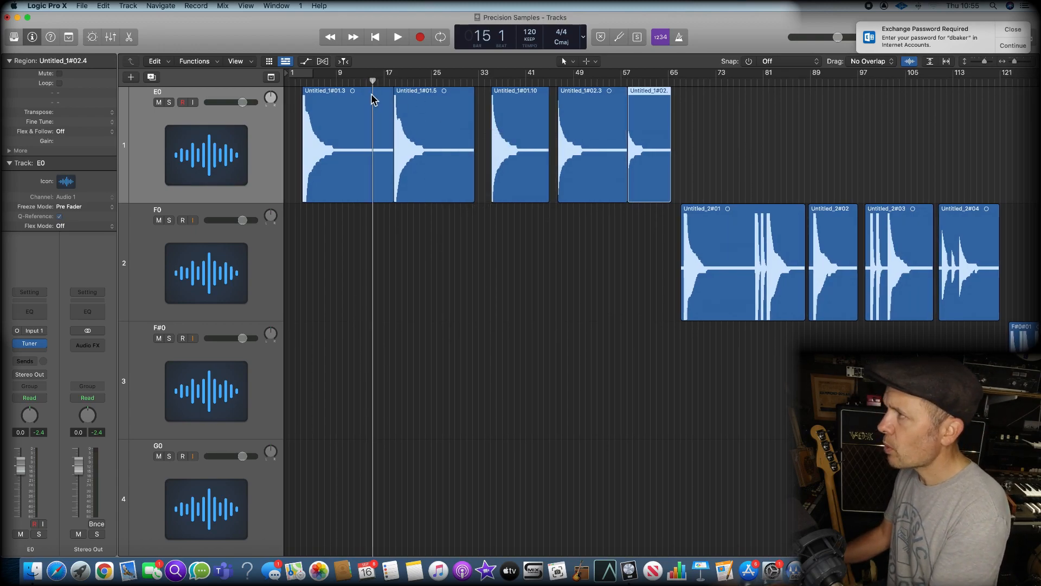
pyautogui.press('space')
pyautogui.press('space')
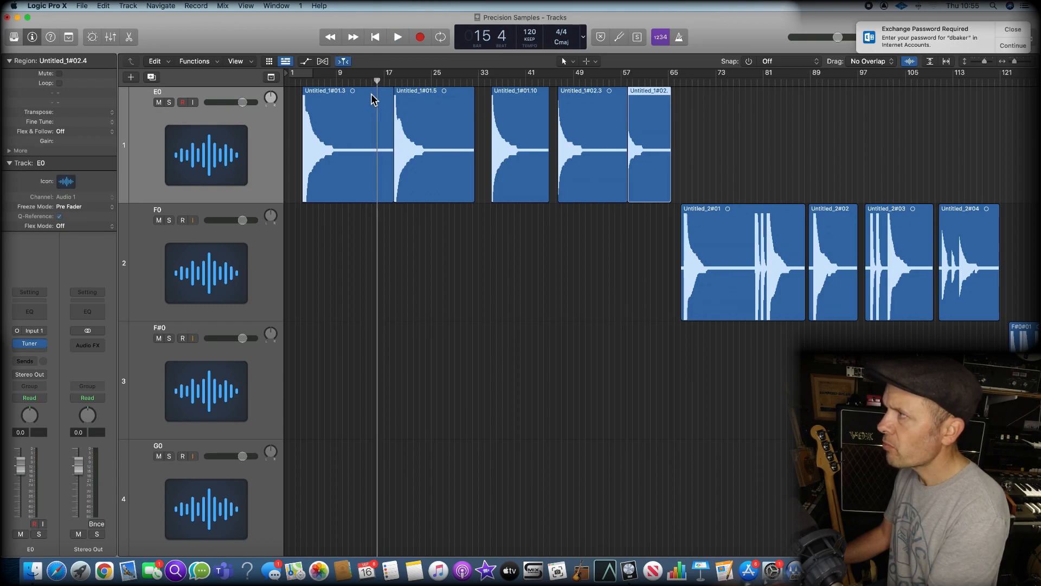
pyautogui.click(348, 81)
pyautogui.press('space')
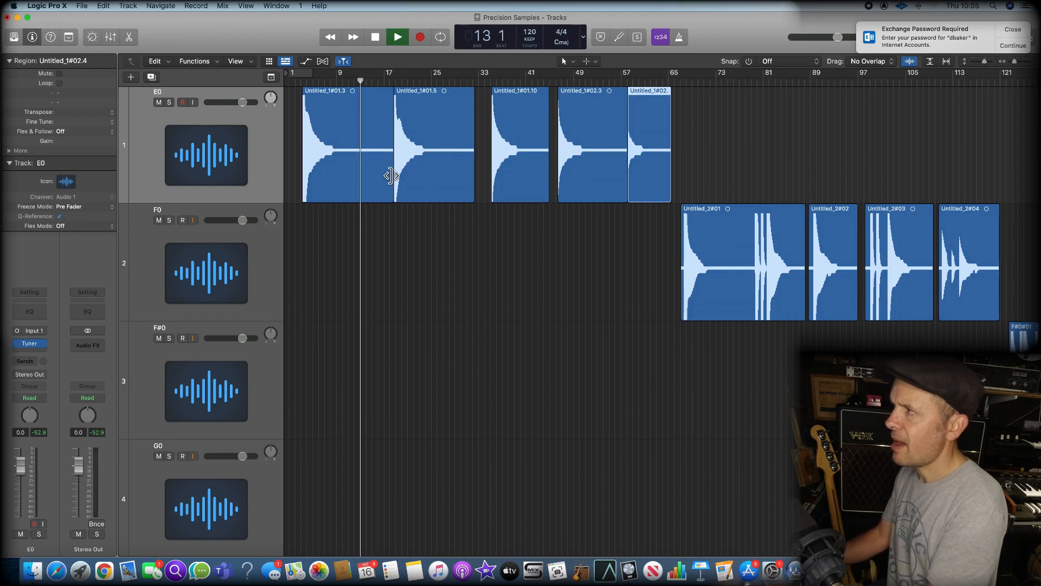
pyautogui.press('space')
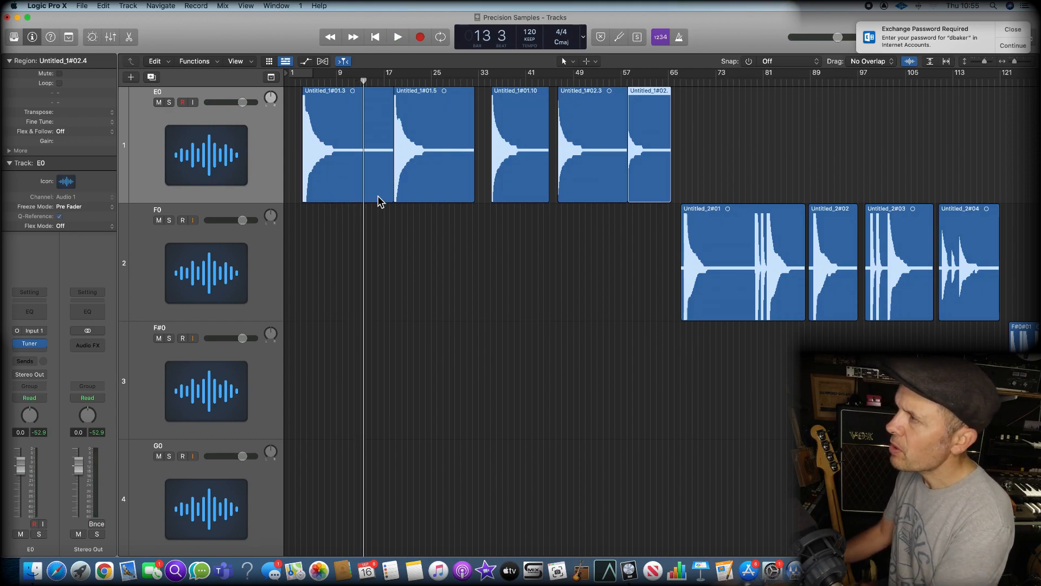
# Trim the silent ends of the first, second and fourth E0 regions to about bars 14.5, 29 and 55
pyautogui.moveTo(386, 194); pyautogui.dragTo(366, 197)
pyautogui.moveTo(472, 194); pyautogui.dragTo(450, 195)
pyautogui.hscroll(2, 611, 191)
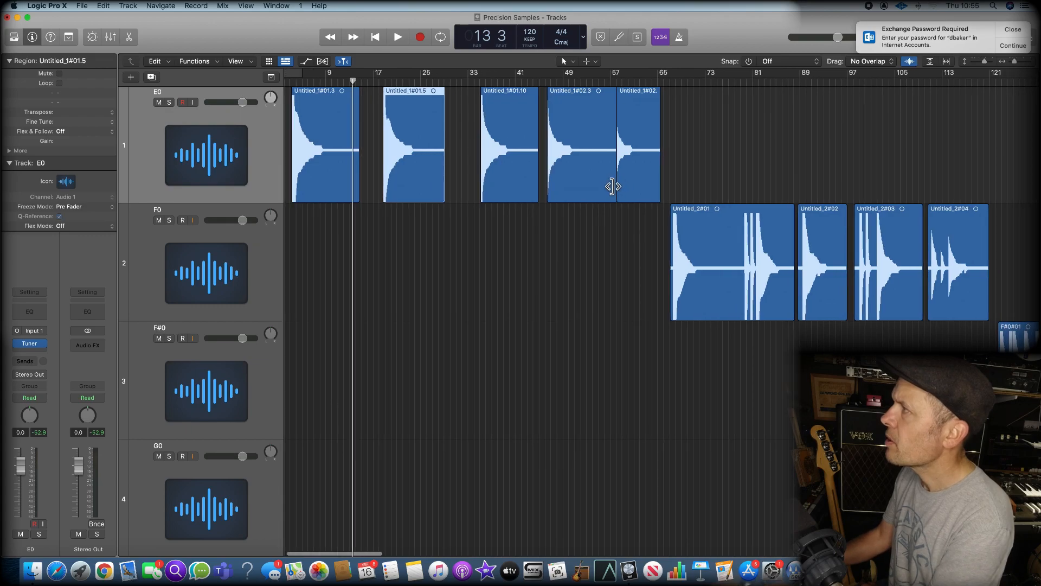
pyautogui.moveTo(611, 188)
pyautogui.mouseDown()
pyautogui.moveTo(600, 189)
pyautogui.moveTo(611, 194)
pyautogui.mouseUp()
pyautogui.hscroll(-1, 600, 189)
pyautogui.click(577, 271)
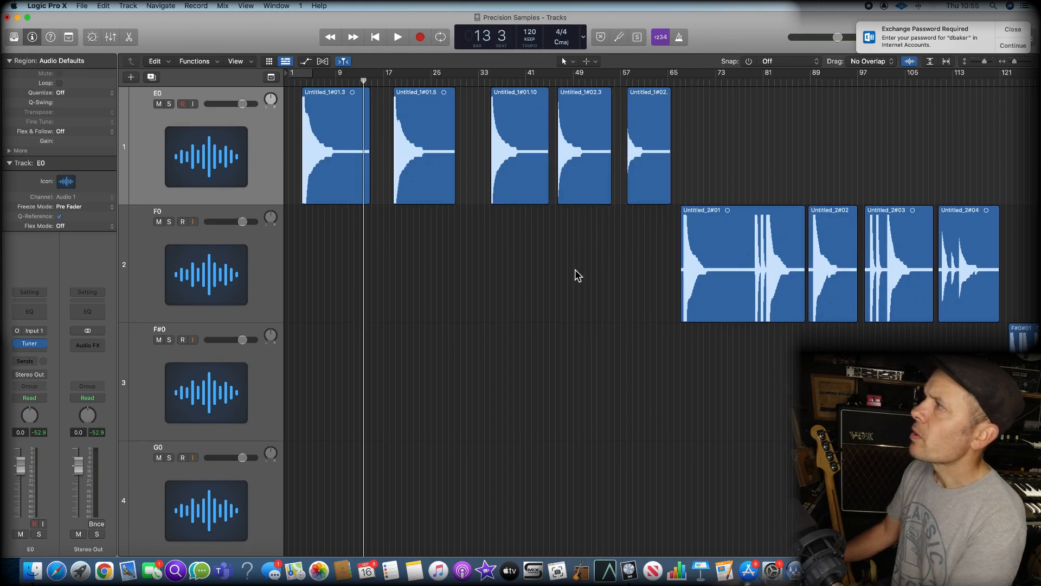
# Select all five E0 regions and add a short fade-out at their ends with the Fade tool
pyautogui.hscroll(1, 538, 252)
pyautogui.scroll(-1, 444, 187)
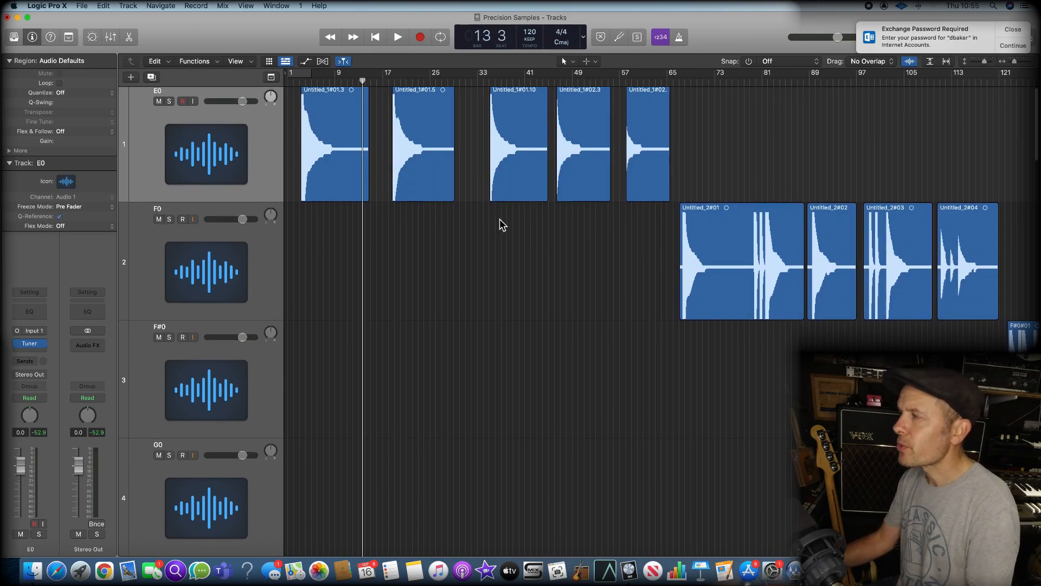
pyautogui.press('t')
pyautogui.press('p')
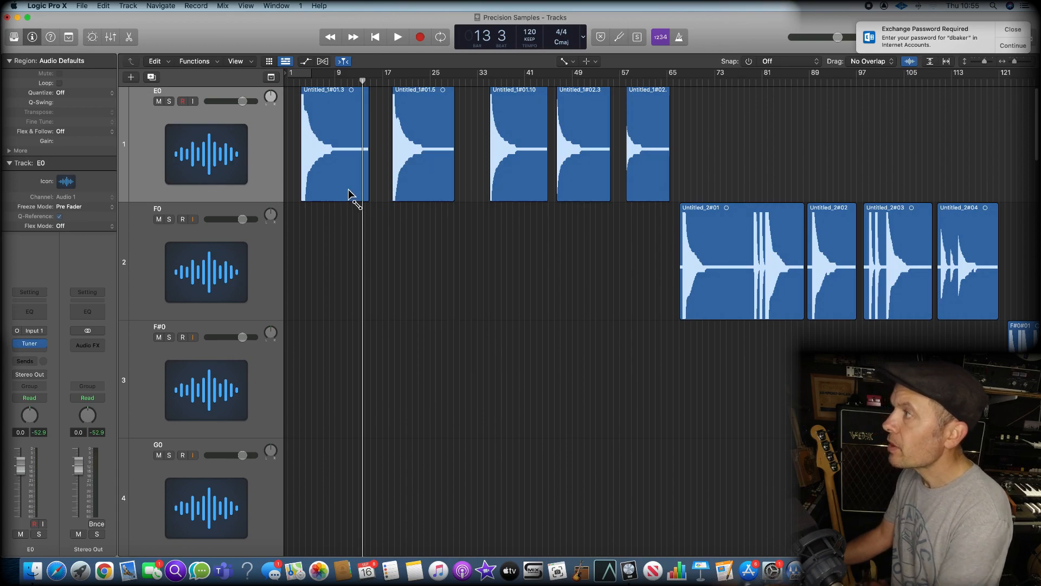
pyautogui.moveTo(353, 217); pyautogui.dragTo(654, 178)
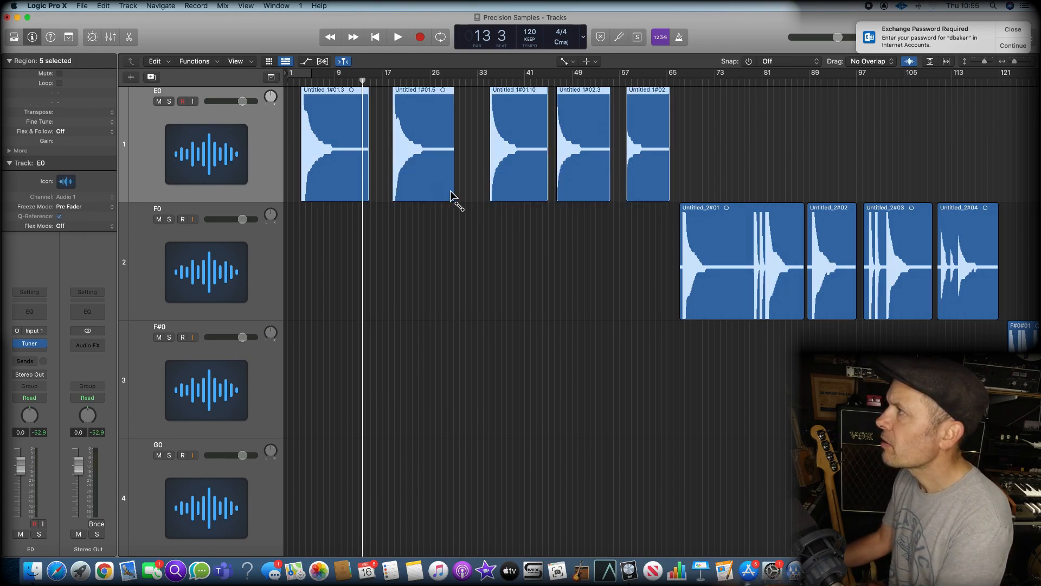
pyautogui.press('super+Right')
pyautogui.press('super+Right')
pyautogui.press('super+Right')
pyautogui.press('super+Right')
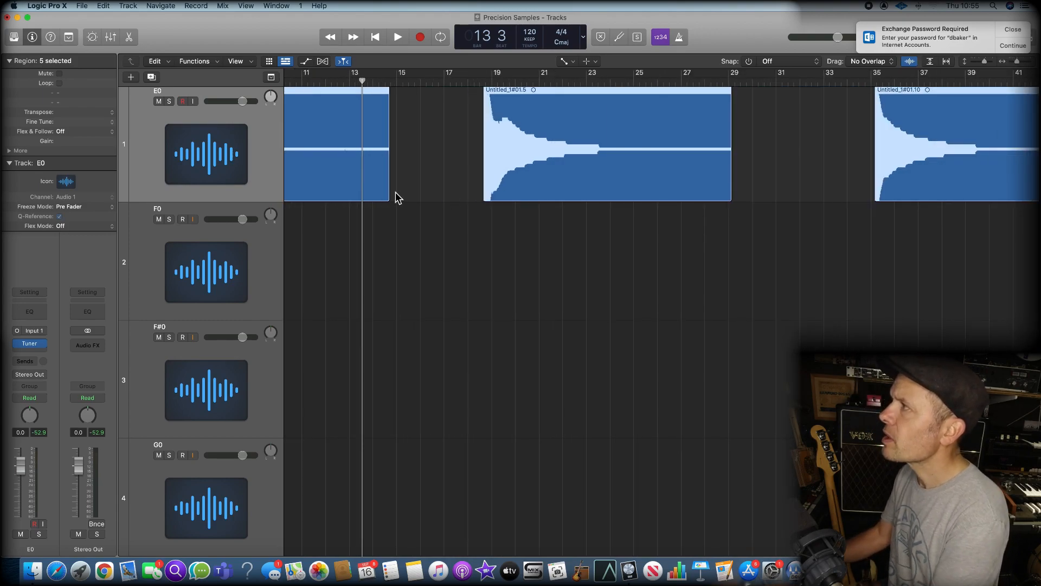
pyautogui.moveTo(380, 187); pyautogui.dragTo(402, 190)
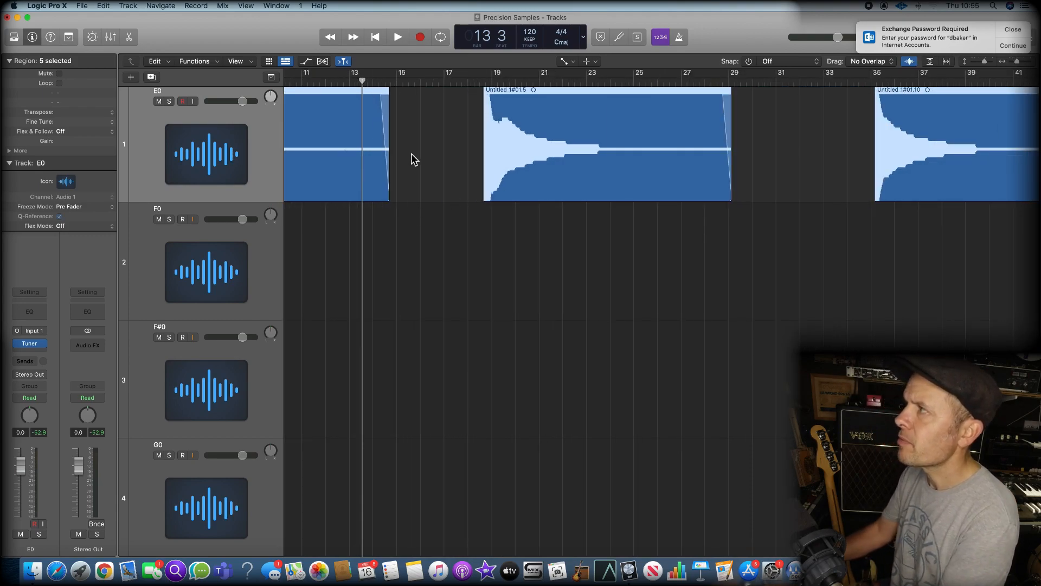
# Play back the faded end of the first E0 region and the start of the second note to check the fade
pyautogui.press('space')
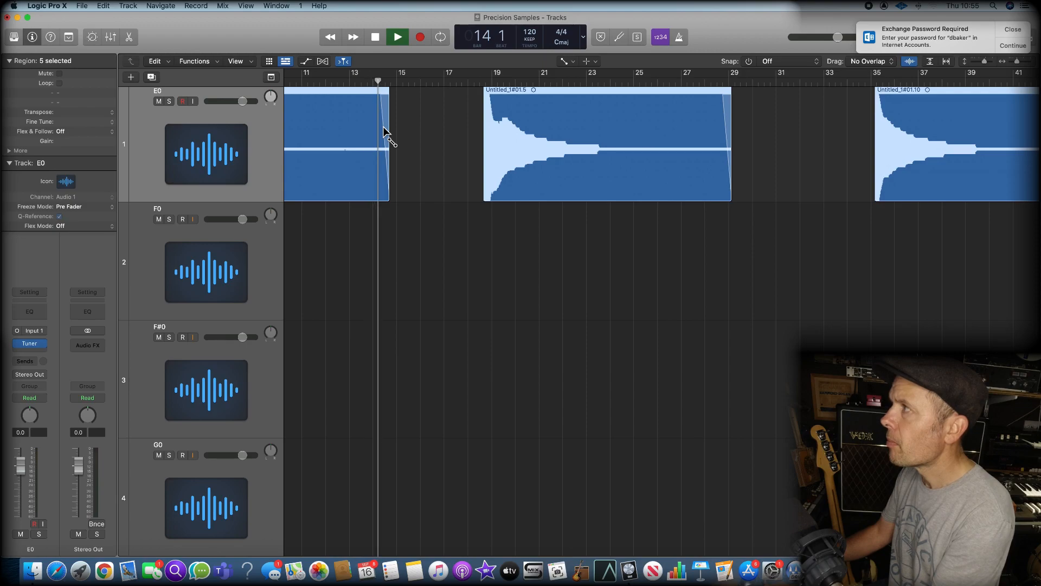
pyautogui.press('space')
pyautogui.press('.')
pyautogui.press('.')
pyautogui.press('.')
pyautogui.press('.')
pyautogui.press('space')
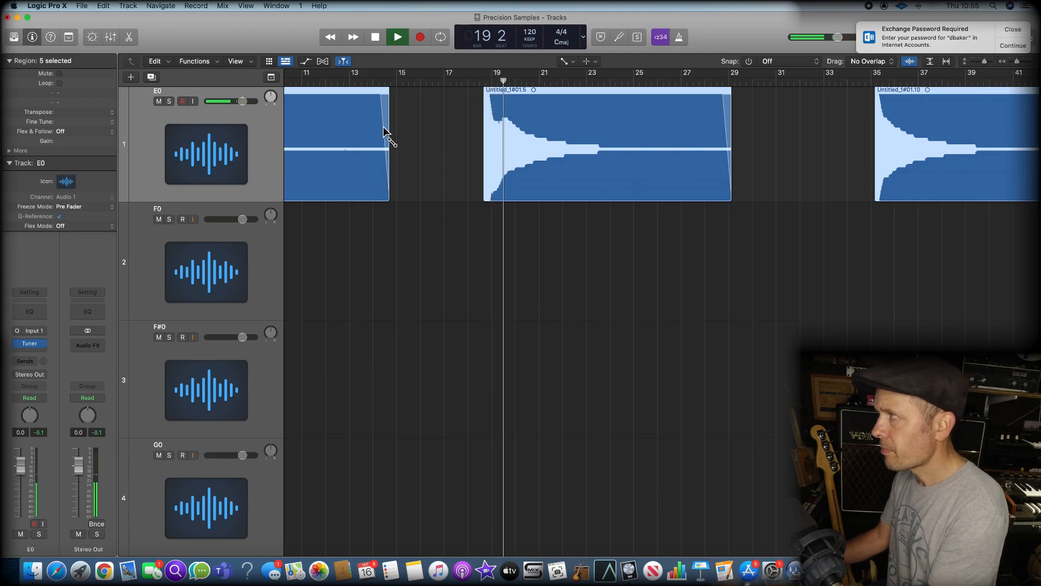
pyautogui.press('space')
pyautogui.press('z')
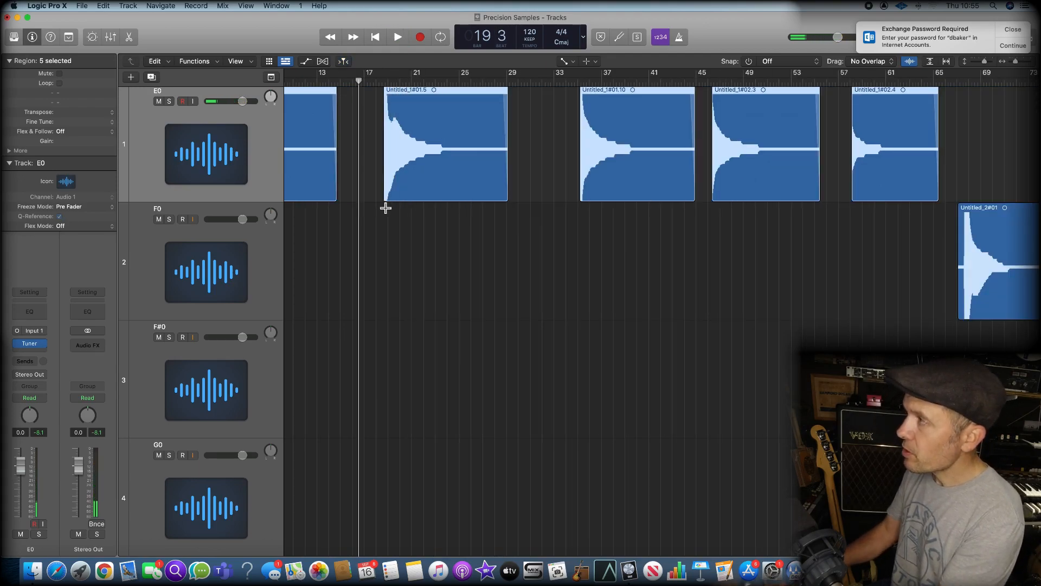
pyautogui.hscroll(-1, 315, 269)
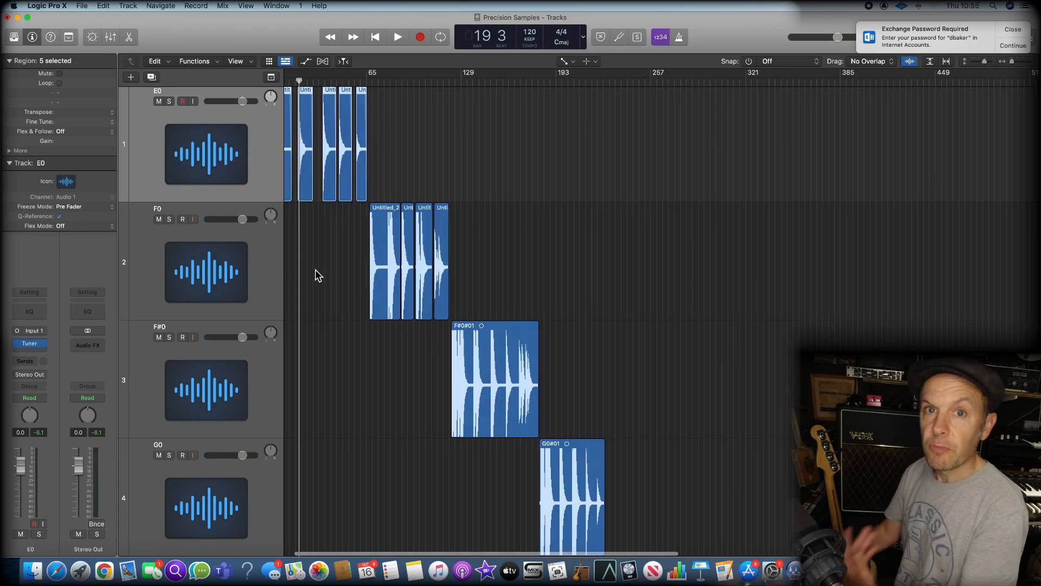
pyautogui.hscroll(-3, 334, 266)
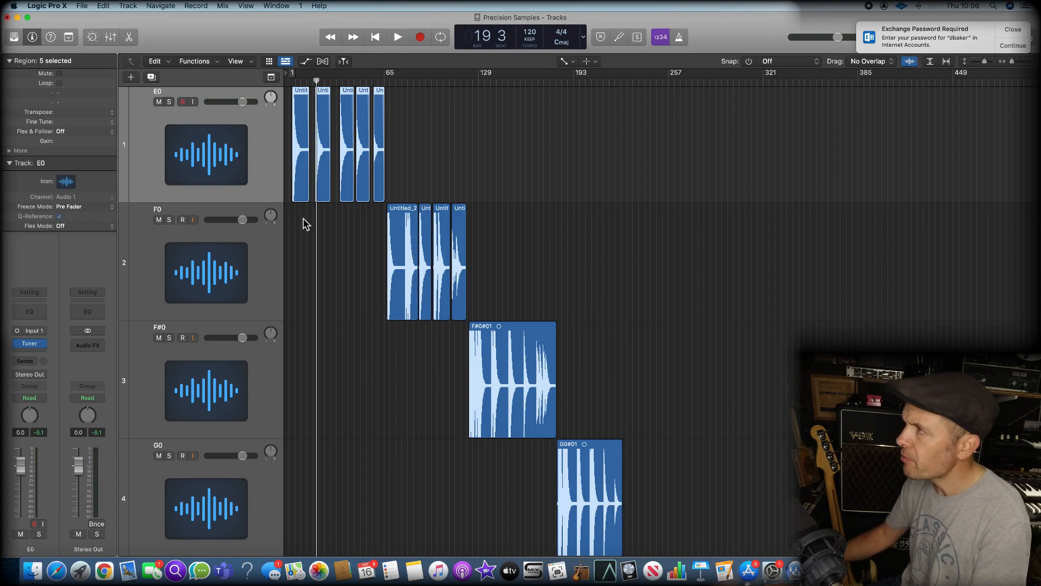
# Select the E0 track, bring its five regions into view and clear the region selection
pyautogui.press('t')
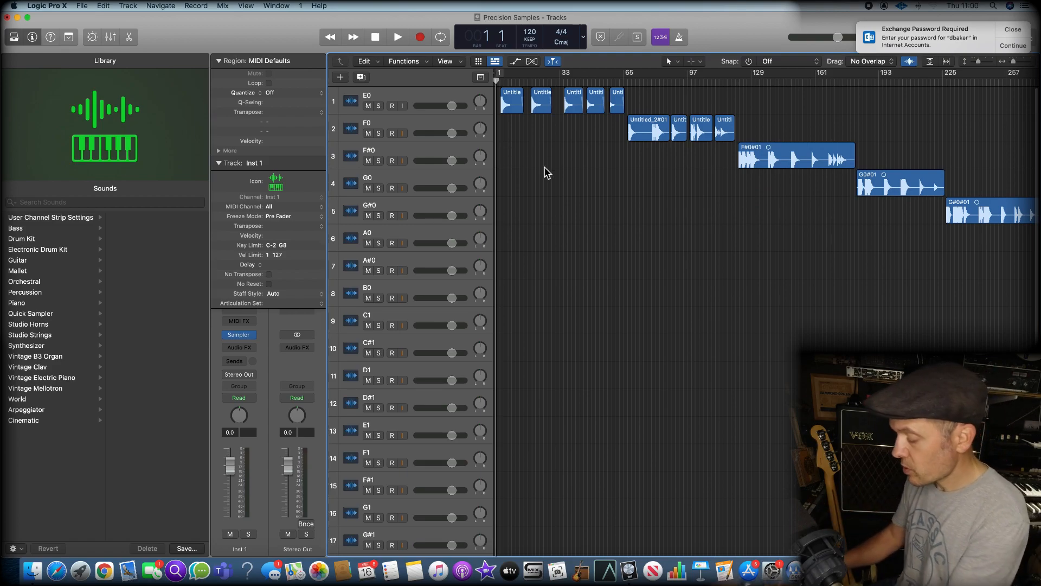
pyautogui.press('super+Down')
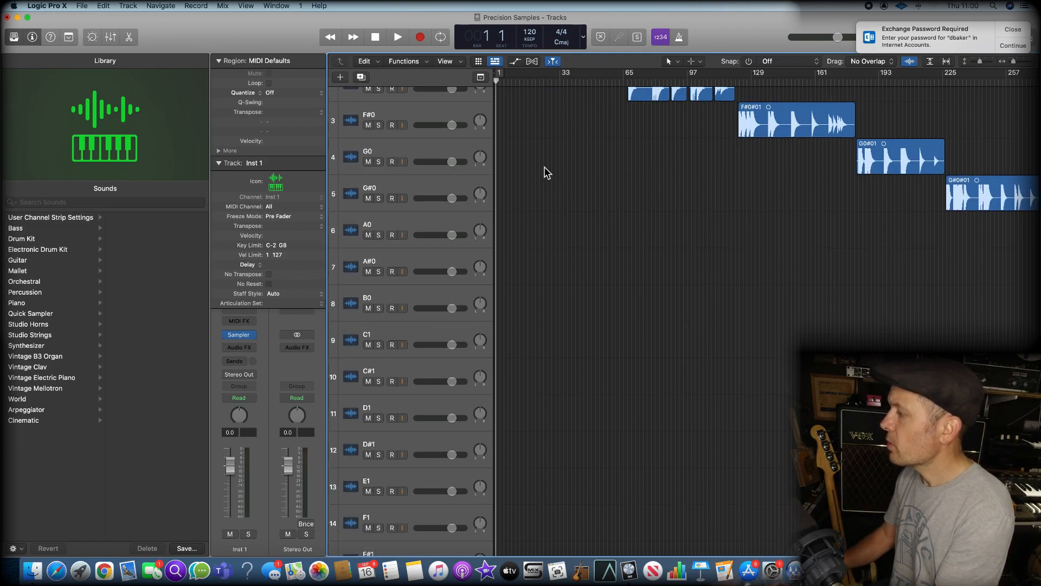
pyautogui.press('Up')
pyautogui.press('Up')
pyautogui.press('Up')
pyautogui.press('Up')
pyautogui.press('Up')
pyautogui.press('Up')
pyautogui.press('Up')
pyautogui.press('Up')
pyautogui.press('Up')
pyautogui.press('Up')
pyautogui.press('Up')
pyautogui.press('Up')
pyautogui.press('Up')
pyautogui.press('Up')
pyautogui.press('Up')
pyautogui.press('Up')
pyautogui.press('Up')
pyautogui.press('Up')
pyautogui.press('Up')
pyautogui.press('Up')
pyautogui.press('Up')
pyautogui.press('Up')
pyautogui.press('Up')
pyautogui.press('Up')
pyautogui.press('Up')
pyautogui.press('Up')
pyautogui.press('super+Right')
pyautogui.press('super+Right')
pyautogui.press('super+Right')
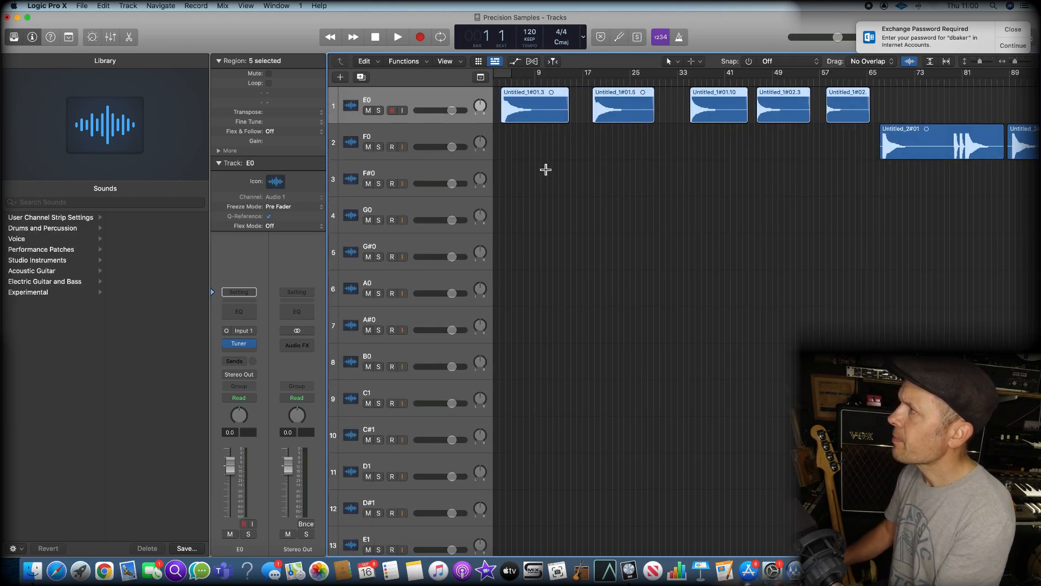
pyautogui.click(768, 169)
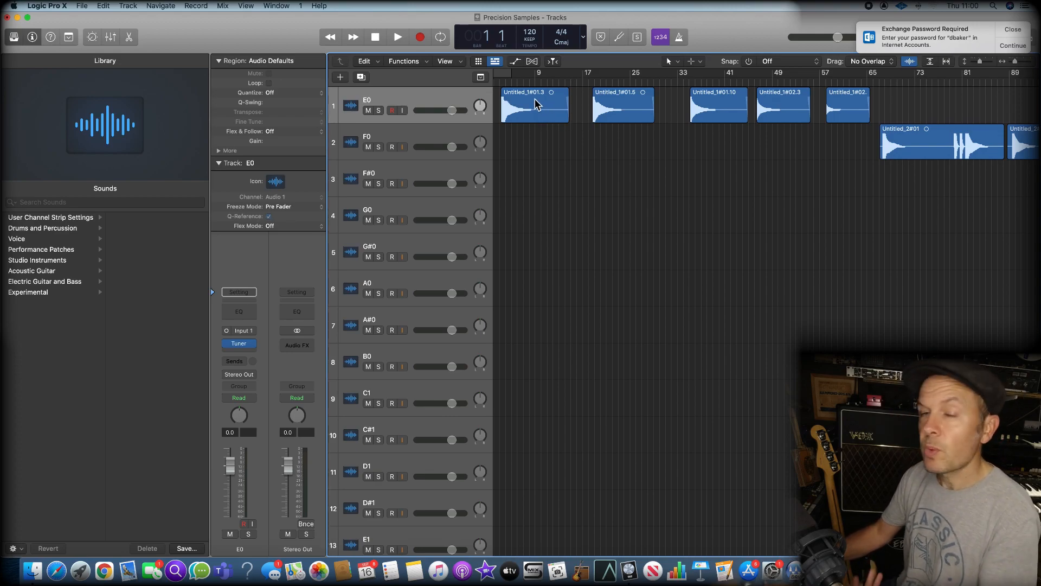
# Export the first E0 region as a 24-bit WAVE file named E0 5 into the Precision Samples folder, with normalizing off
pyautogui.hscroll(-1, 536, 106)
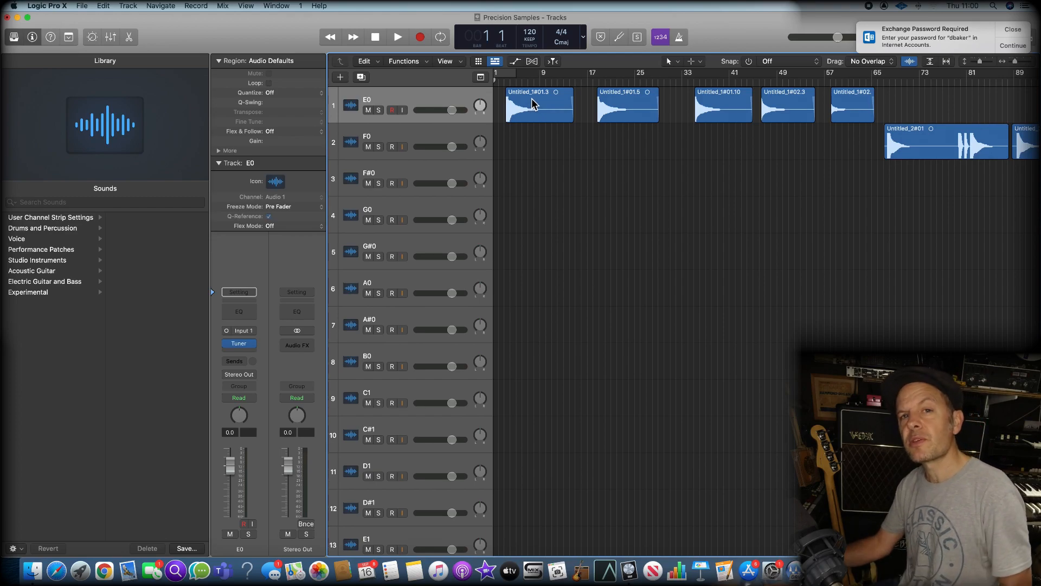
pyautogui.hscroll(-1, 532, 104)
pyautogui.click(539, 103)
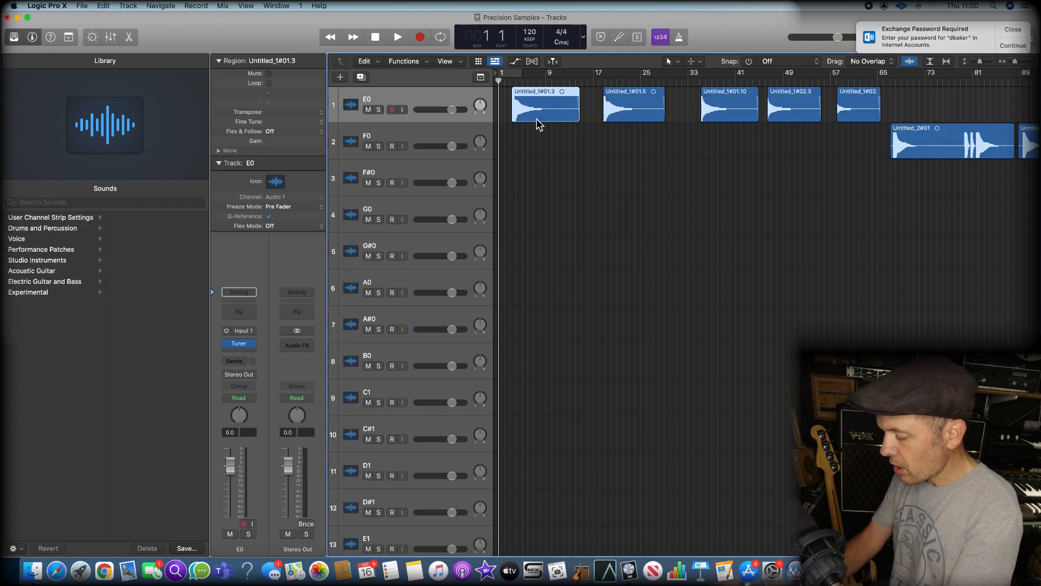
pyautogui.press('ctrl+super+e')
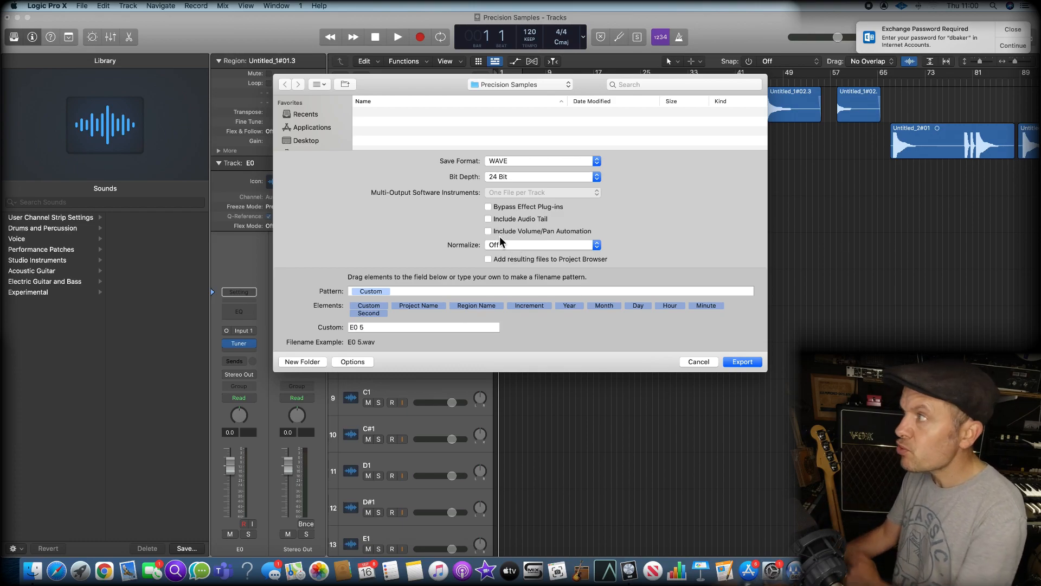
pyautogui.click(371, 328)
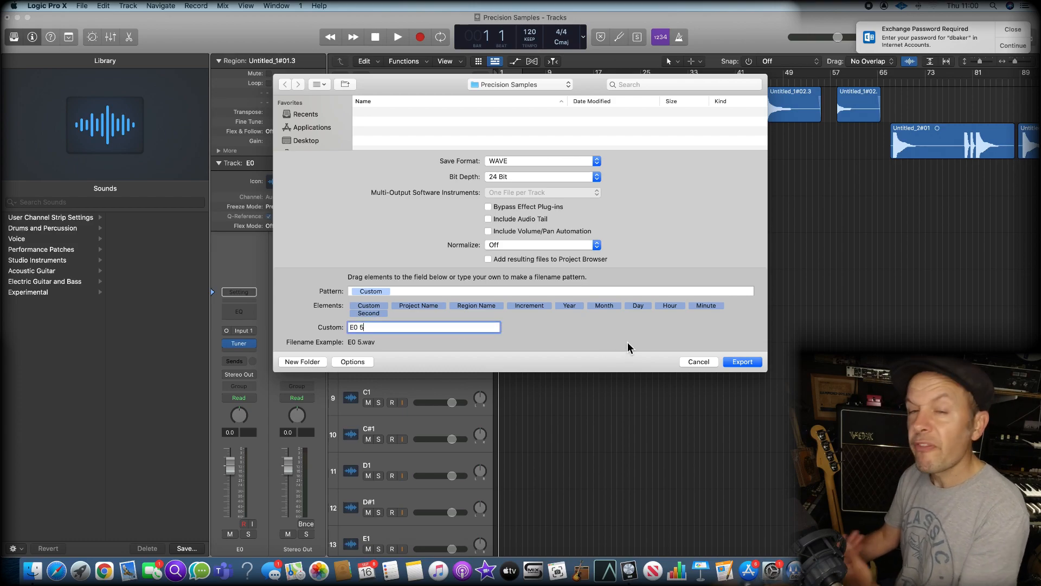
pyautogui.click(741, 362)
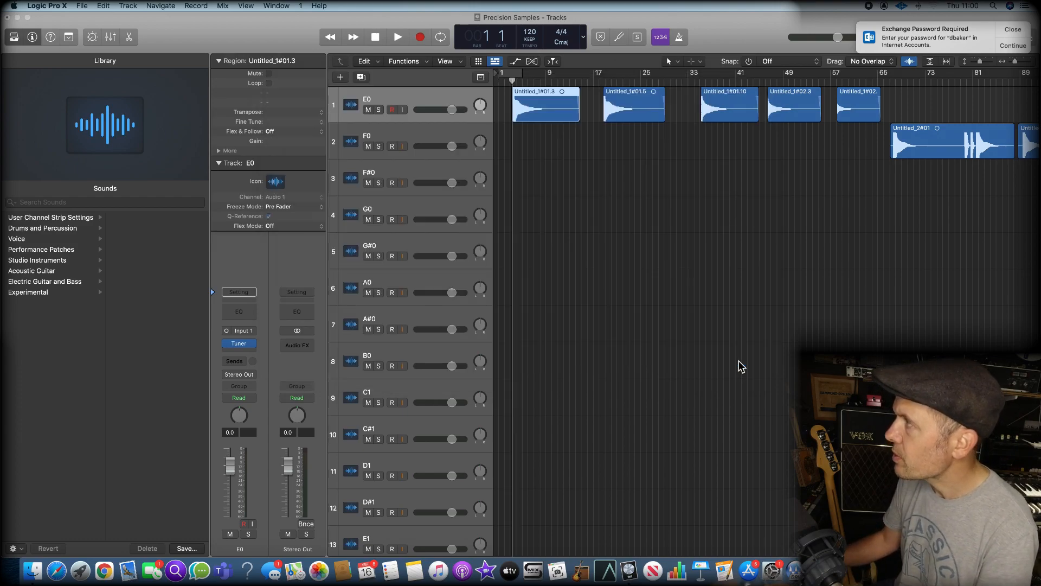
# Export the second E0 region as a 24-bit WAVE file named E0 4 into the Precision Samples folder
pyautogui.click(641, 93)
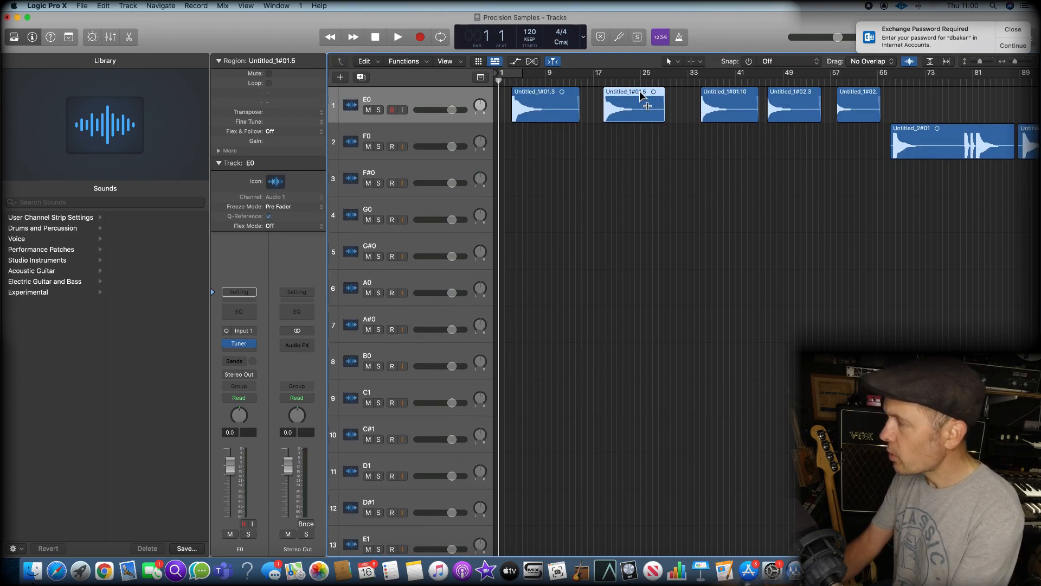
pyautogui.press('ctrl+super+e')
pyautogui.click(375, 327)
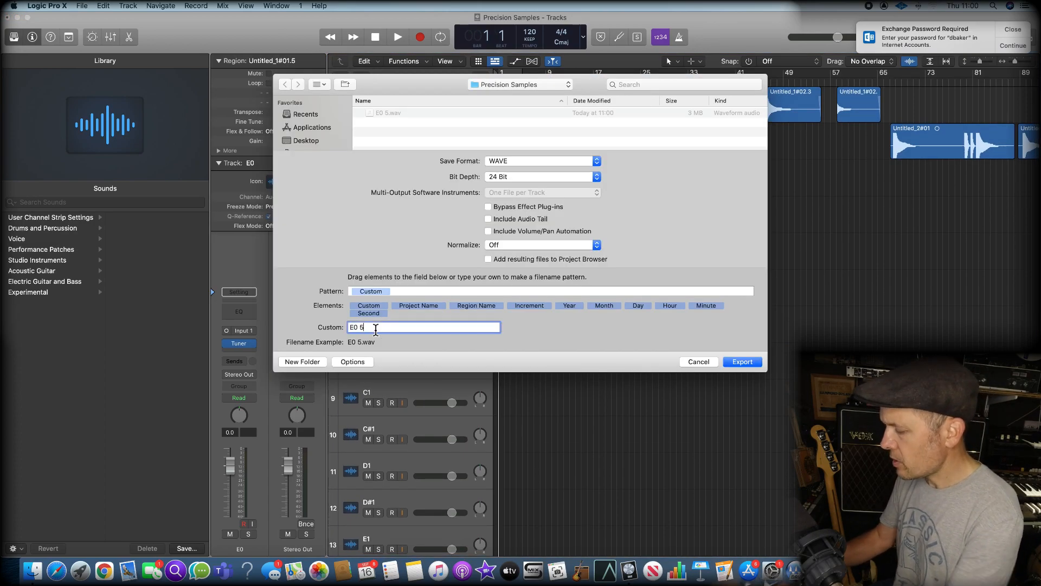
pyautogui.write('4')
pyautogui.press('Return')
# Export the third E0 region as a 24-bit WAVE file named E0 3 into the Precision Samples folder
pyautogui.click(745, 103)
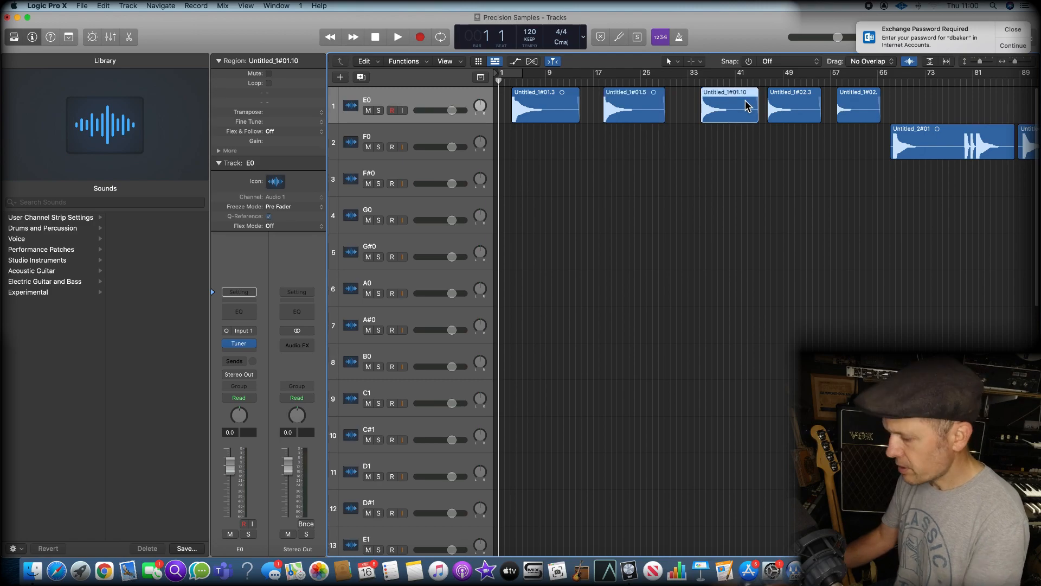
pyautogui.press('ctrl+super+e')
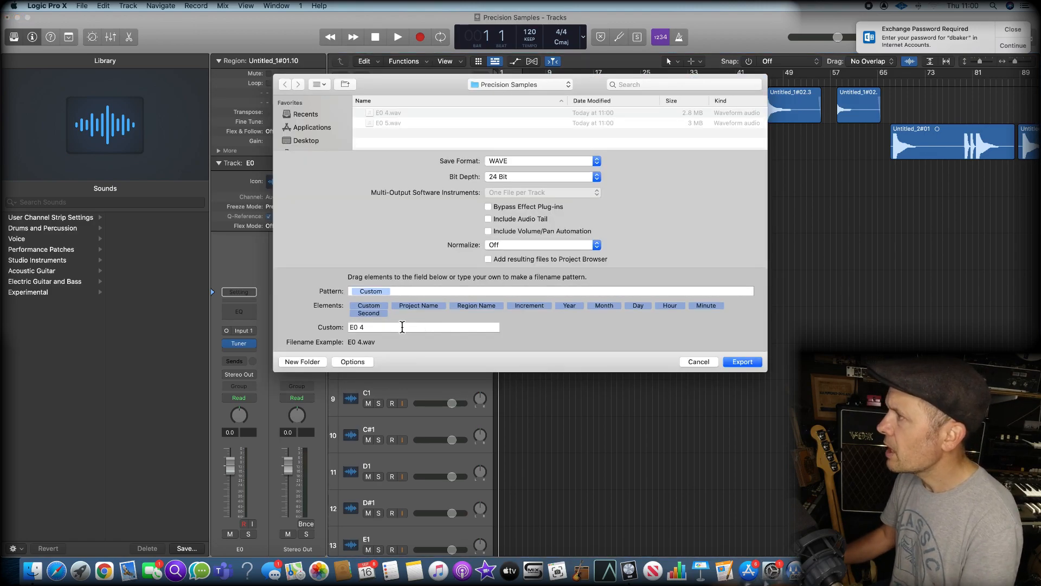
pyautogui.click(403, 327)
pyautogui.write('6')
pyautogui.press('Return')
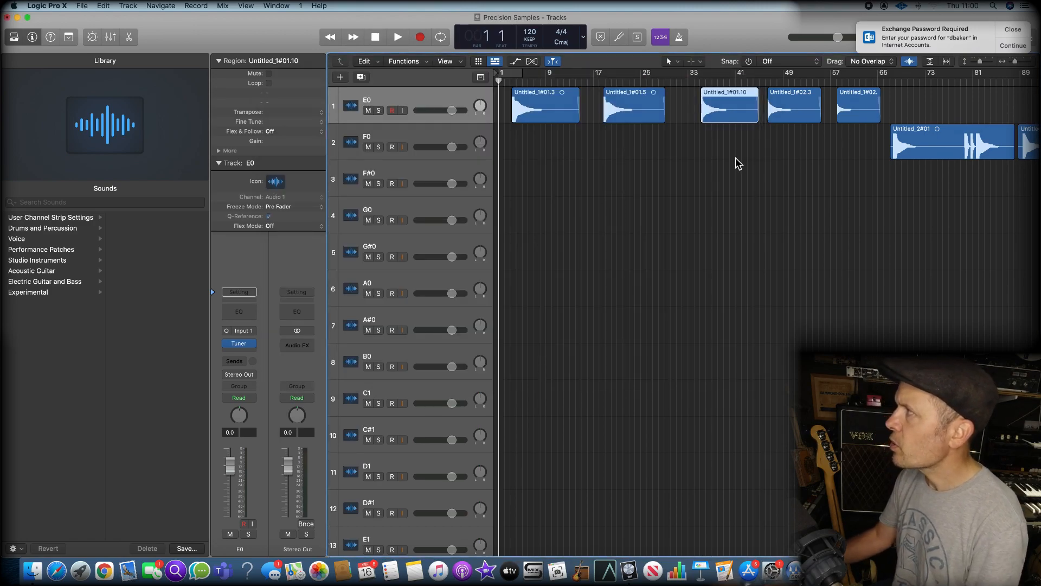
# Export the fourth E0 region as a 24-bit WAVE file named E0 2 into the Precision Samples folder
pyautogui.click(785, 103)
pyautogui.press('ctrl+super+e')
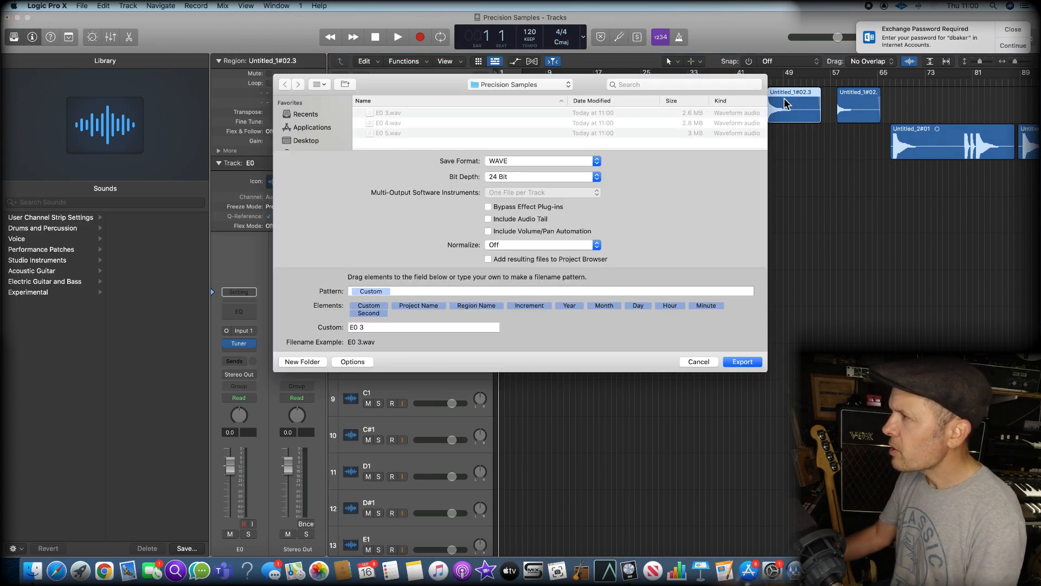
pyautogui.tripleClick(395, 327)
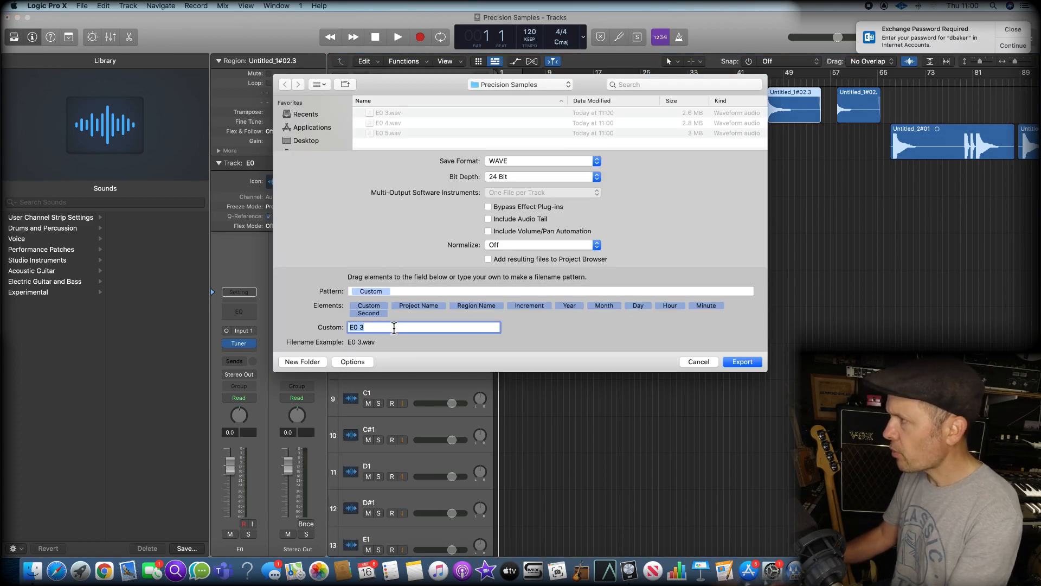
pyautogui.press('BackSpace')
pyautogui.write('2')
pyautogui.press('Return')
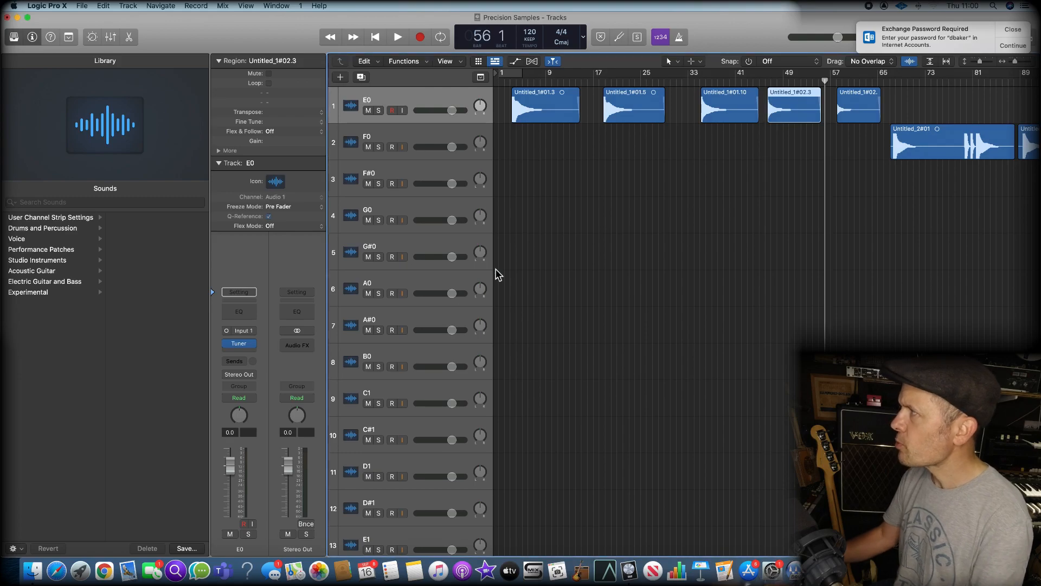
# Export the last E0 region as a 24-bit WAVE file named E0 1 into the Precision Samples folder
pyautogui.click(864, 100)
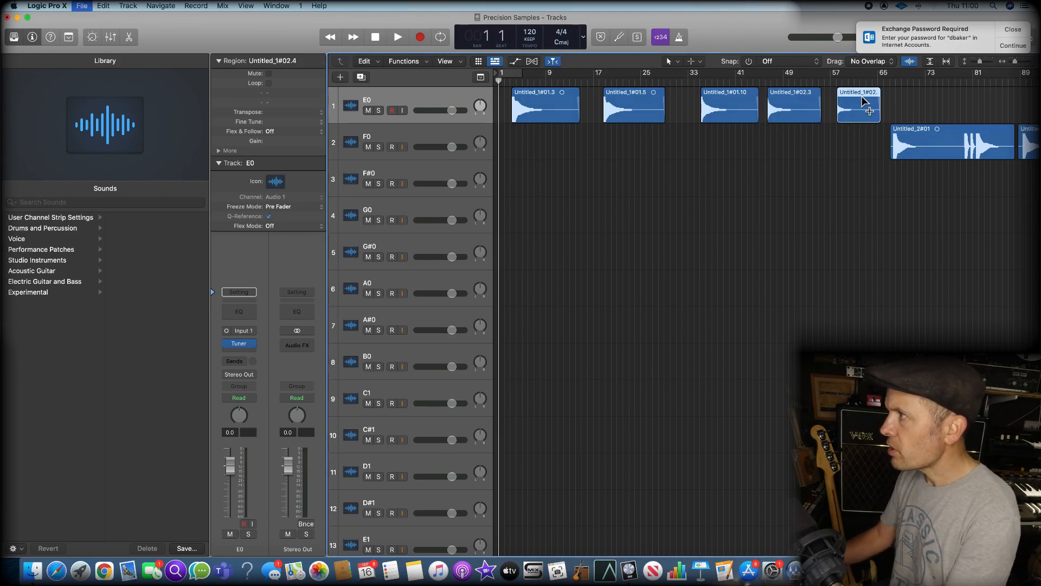
pyautogui.click(373, 327)
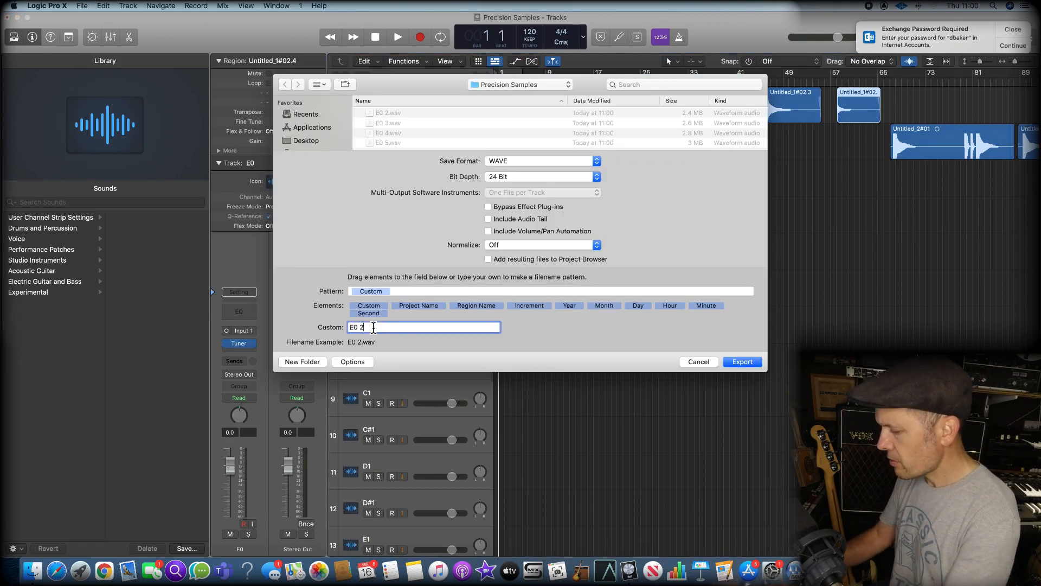
pyautogui.press('Return')
# Open the Sampler on the Inst 1 track and look over its Synth, Modulators and Mod Matrix sections
pyautogui.scroll(-10, 696, 340)
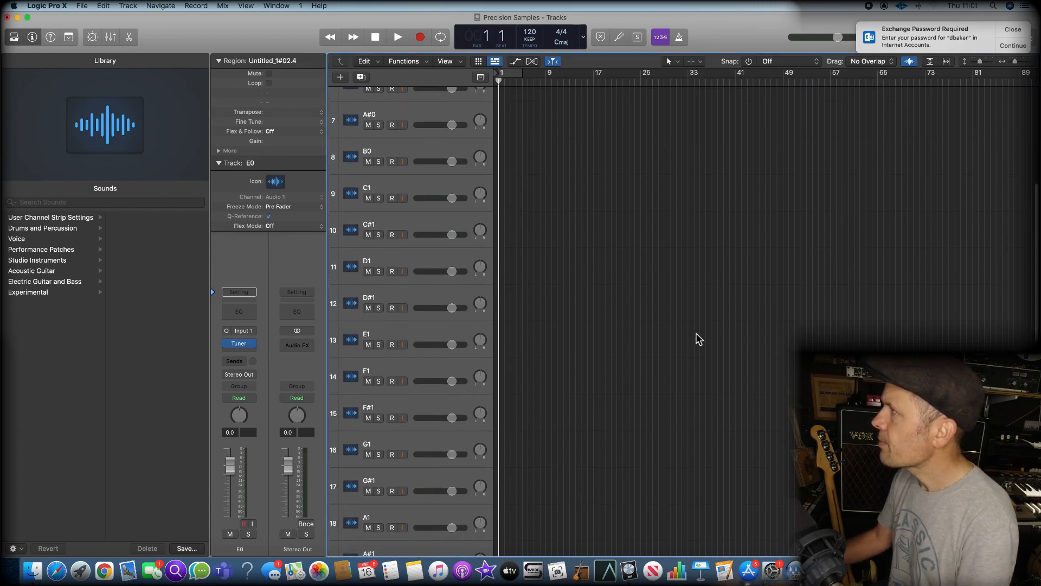
pyautogui.scroll(-5, 697, 339)
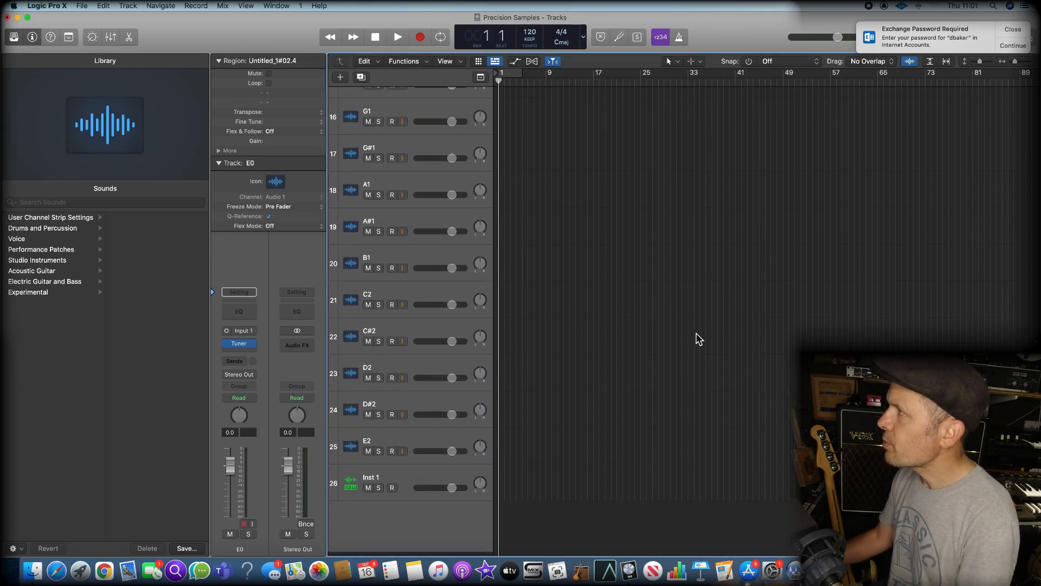
pyautogui.click(417, 482)
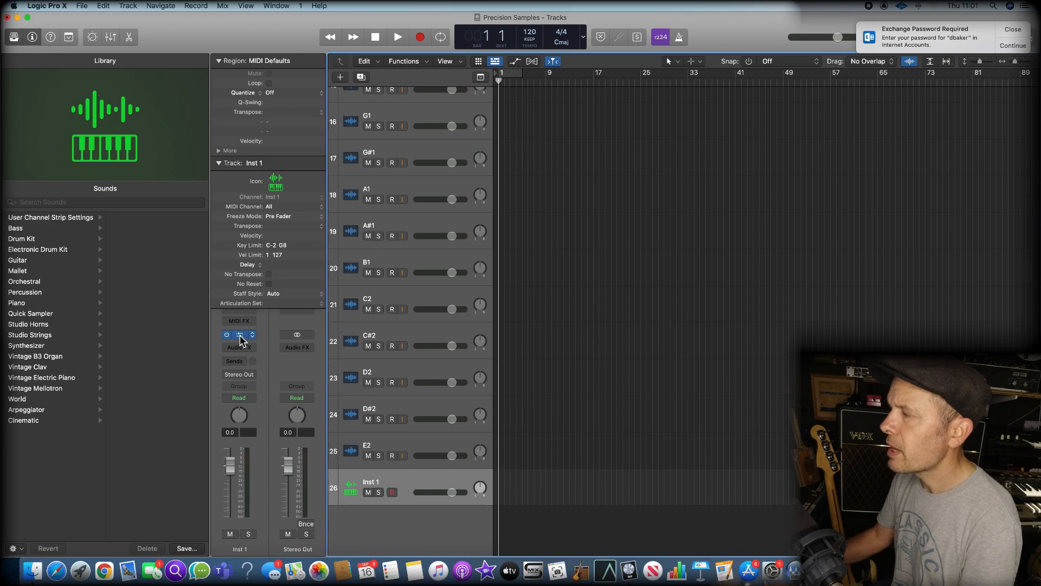
pyautogui.click(238, 305)
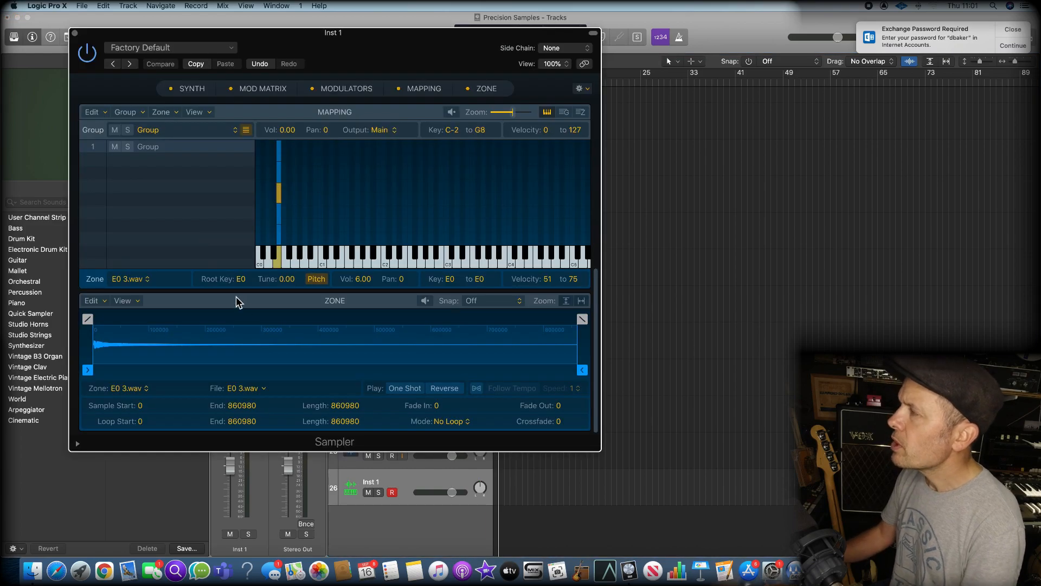
pyautogui.click(191, 90)
pyautogui.click(231, 88)
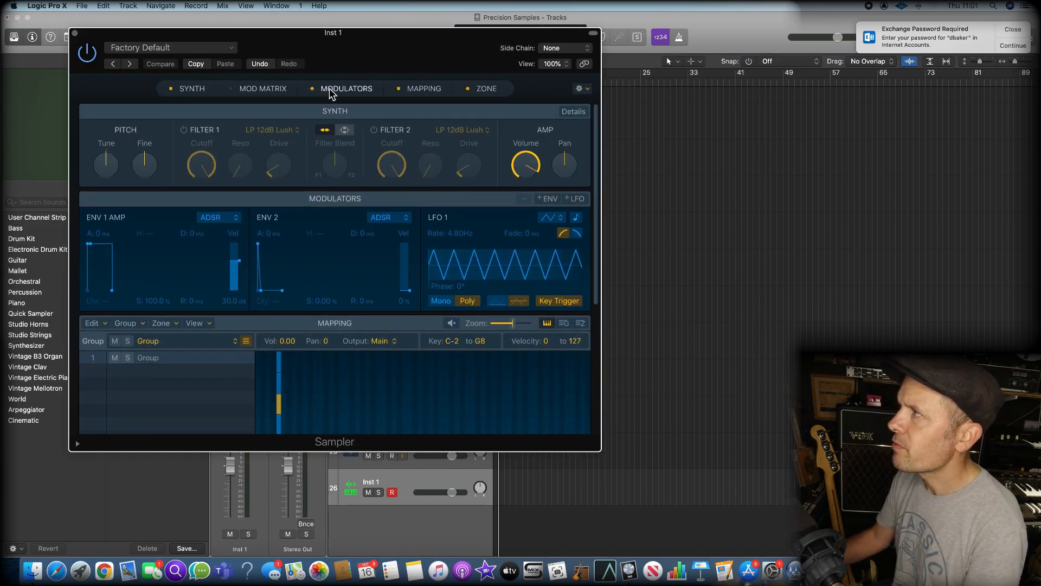
pyautogui.click(236, 89)
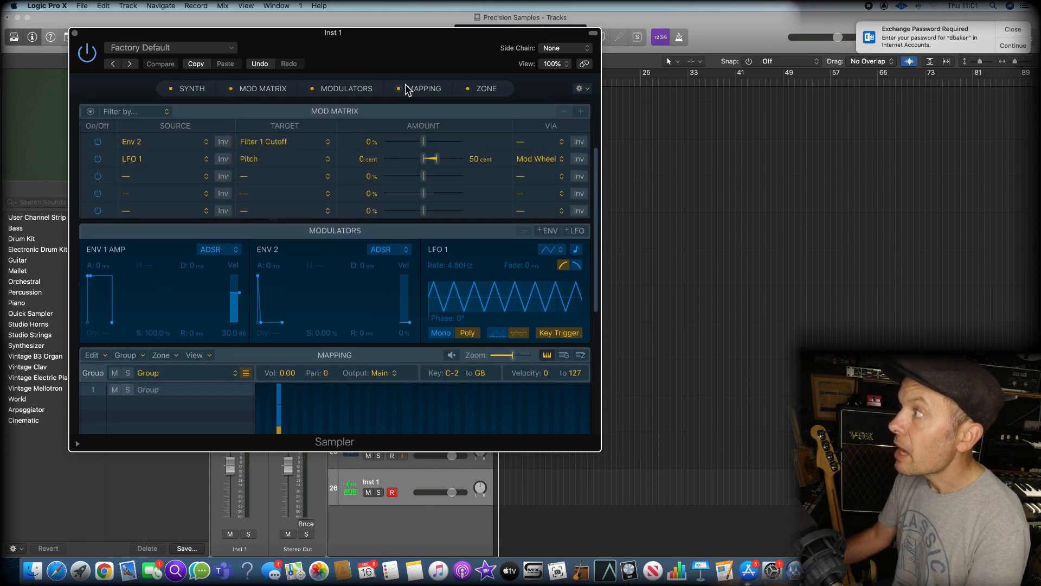
# Delete all the existing E0 zones from the Sampler's key mapping
pyautogui.click(424, 88)
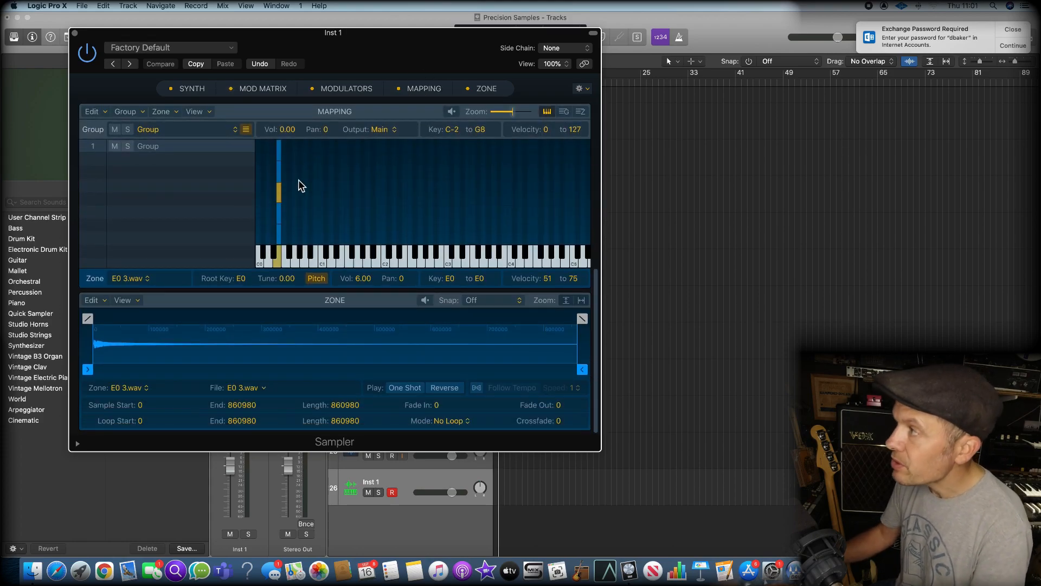
pyautogui.moveTo(272, 157); pyautogui.dragTo(298, 239)
pyautogui.press('Delete')
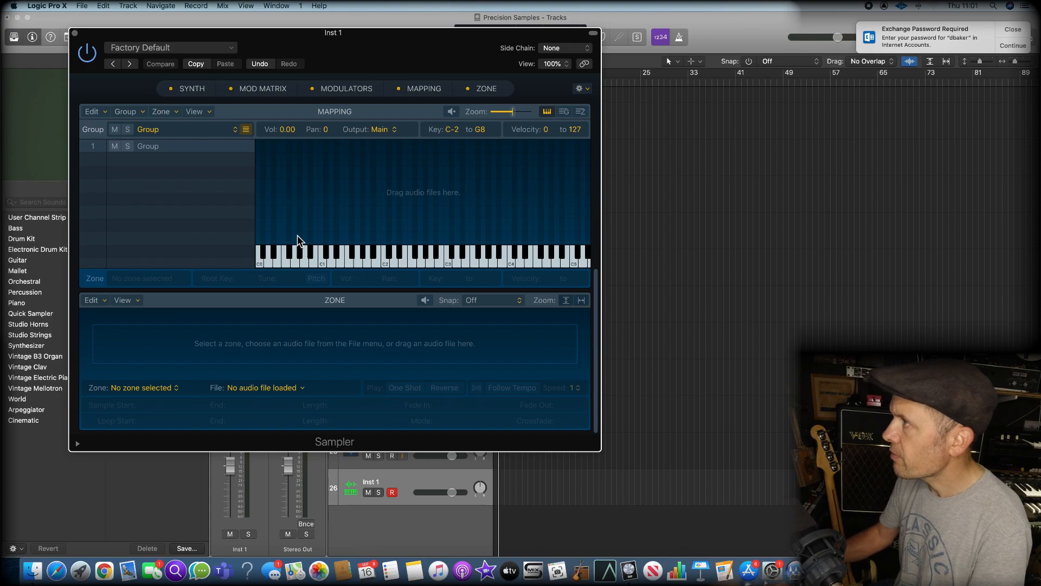
# Open a Finder window beside the Sampler and show the Precision Samples folder from the Desktop
pyautogui.click(702, 193)
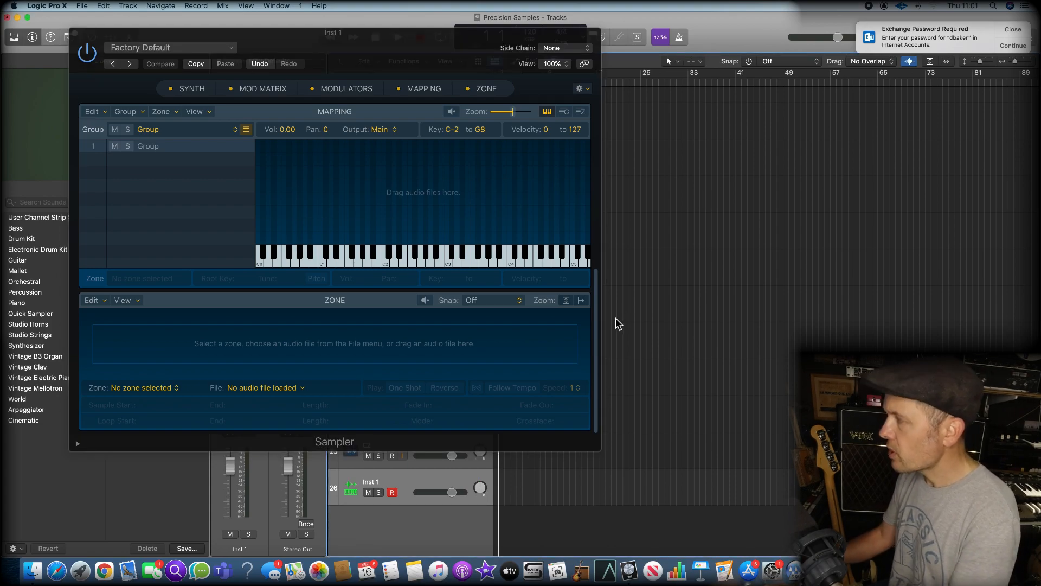
pyautogui.scroll(-1, 616, 319)
pyautogui.click(32, 569)
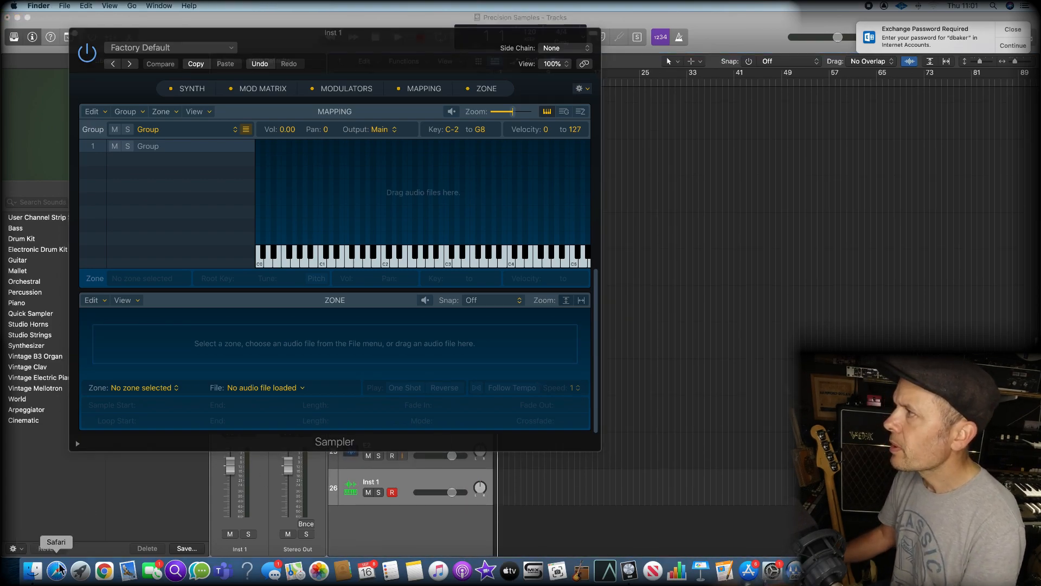
pyautogui.moveTo(560, 91); pyautogui.dragTo(669, 78)
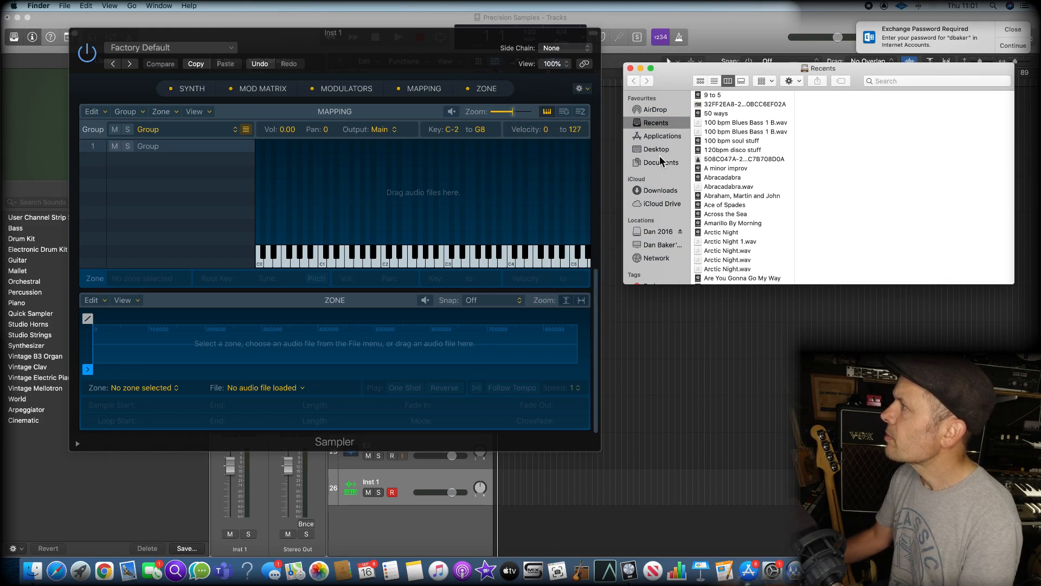
pyautogui.click(662, 150)
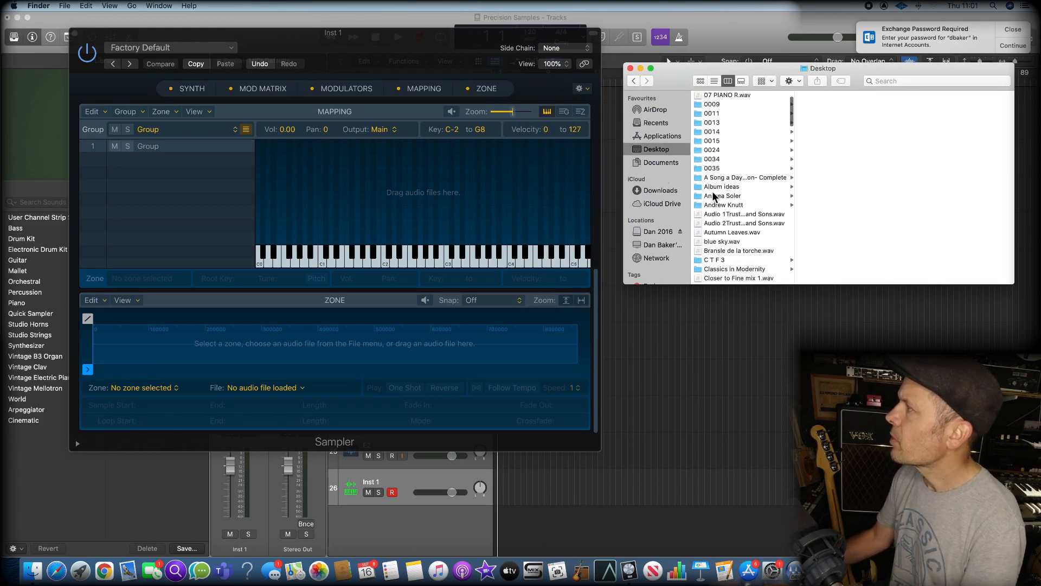
pyautogui.scroll(-15, 714, 196)
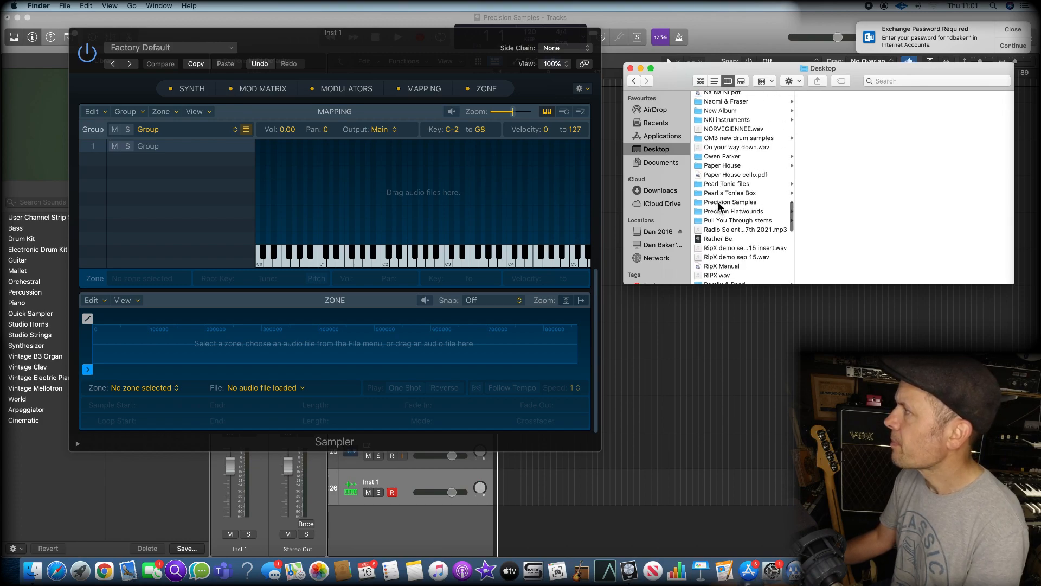
pyautogui.click(719, 203)
# Map the files E0 1.wav to E0 5.wav together onto the Sampler's E0 key as stacked velocity zones
pyautogui.click(825, 96)
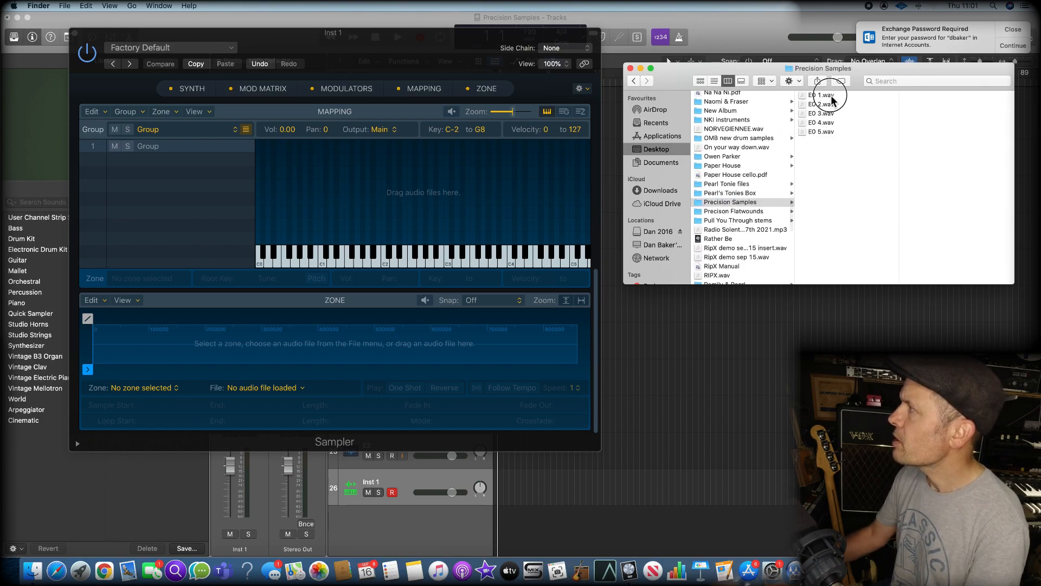
pyautogui.keyDown('shift'); pyautogui.click(820, 135); pyautogui.keyUp('shift')
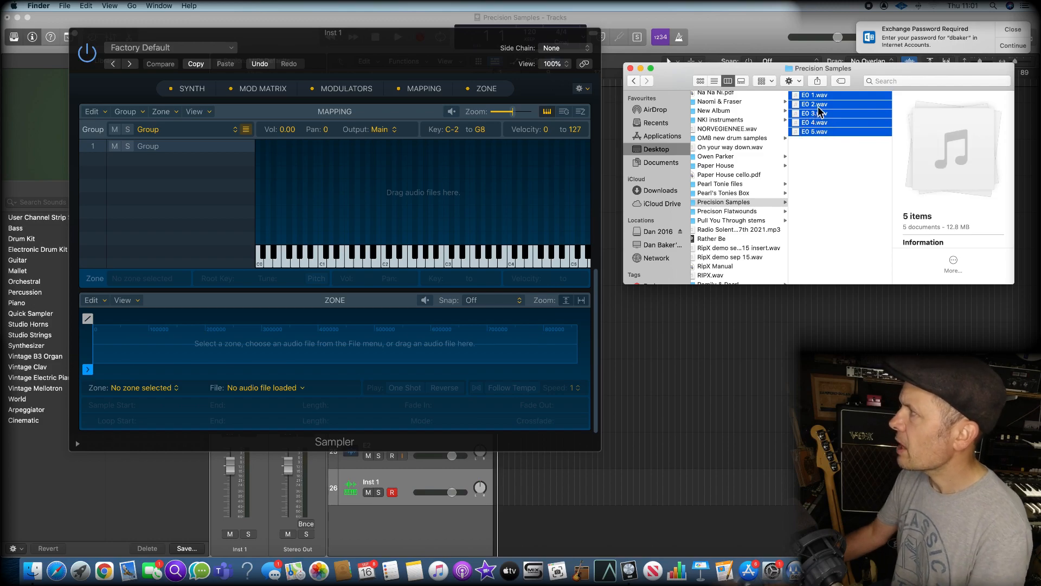
pyautogui.moveTo(820, 110); pyautogui.dragTo(279, 265)
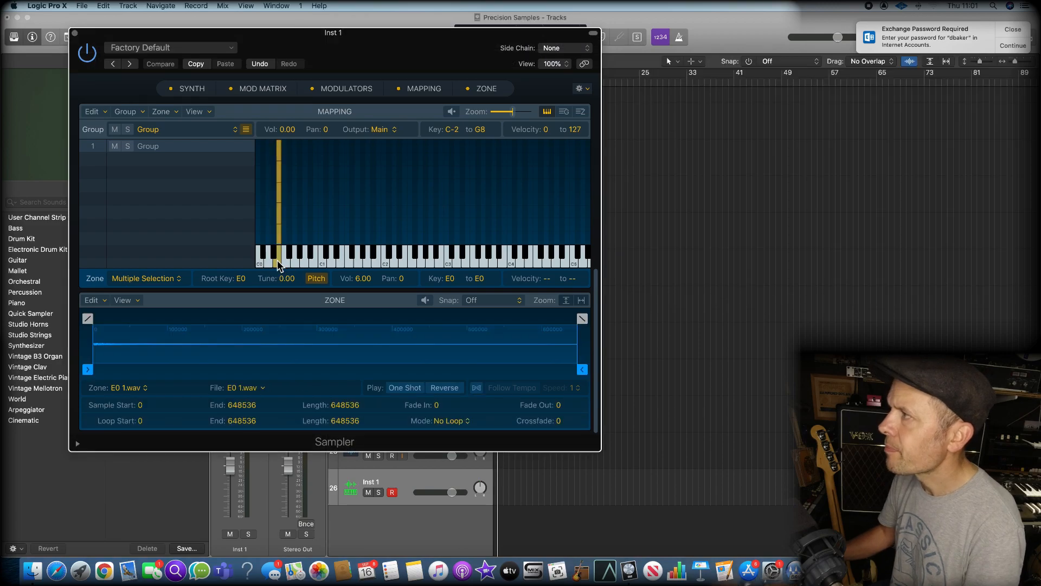
# Examine the velocity range and sample file of each of the five E0 zones in the Sampler mapping
pyautogui.click(281, 155)
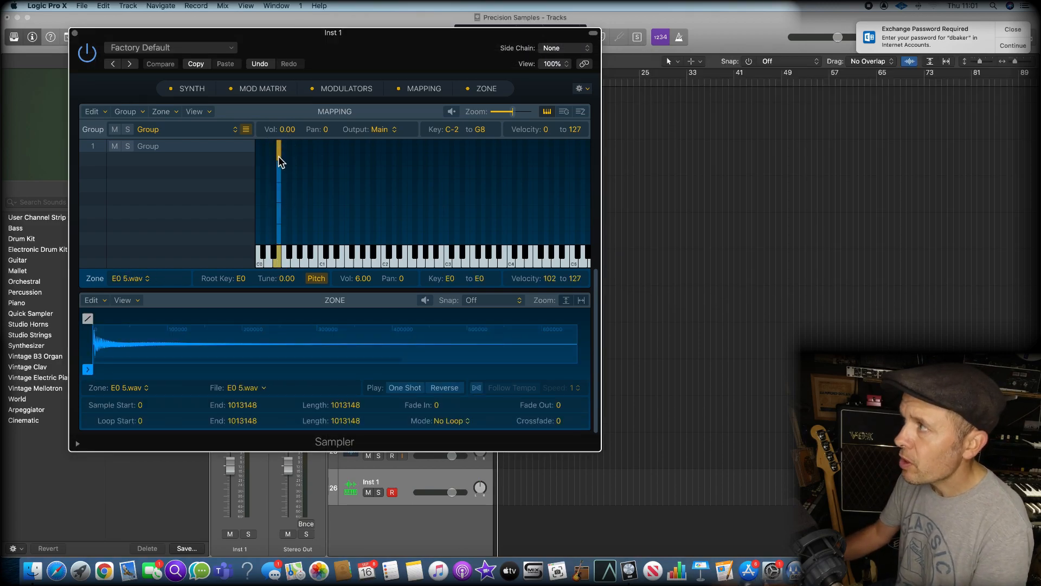
pyautogui.click(280, 175)
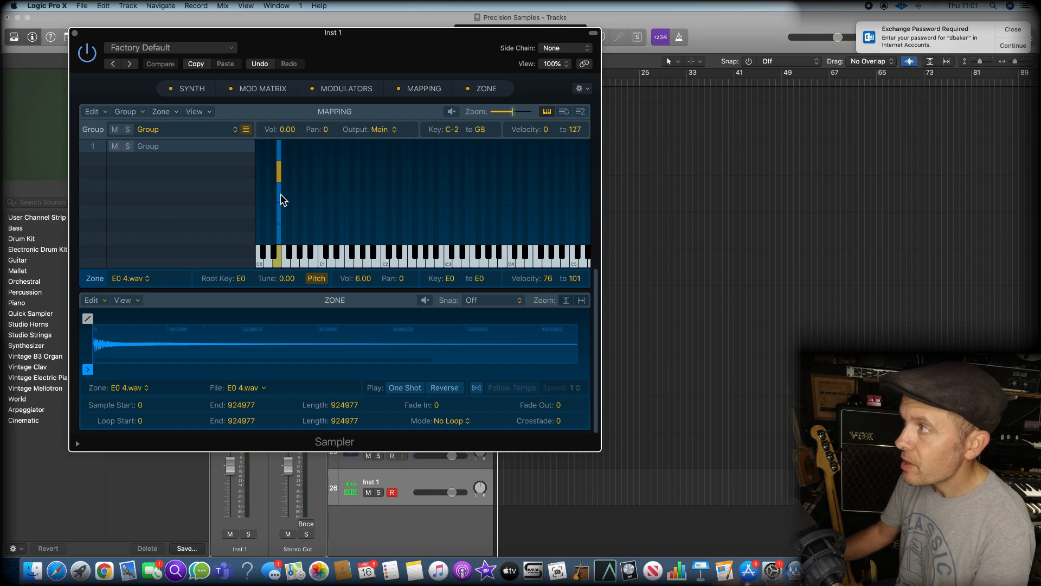
pyautogui.click(281, 198)
pyautogui.click(281, 220)
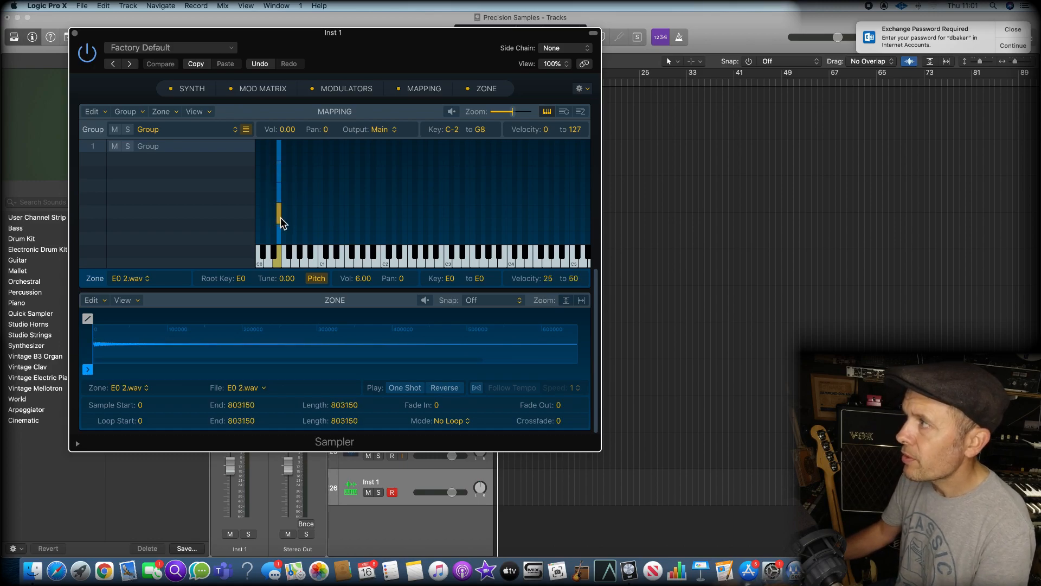
pyautogui.click(280, 234)
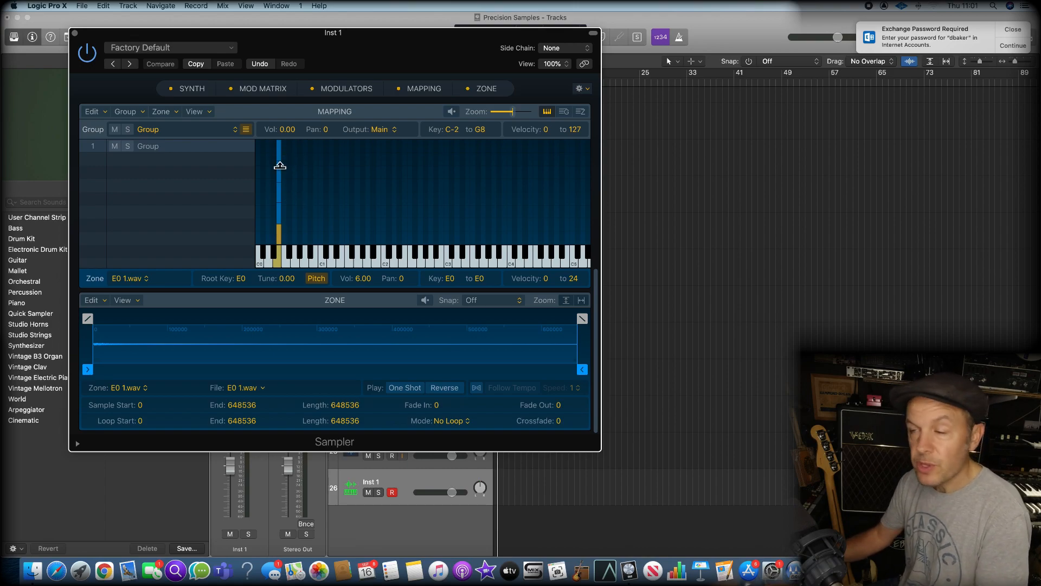
pyautogui.click(279, 147)
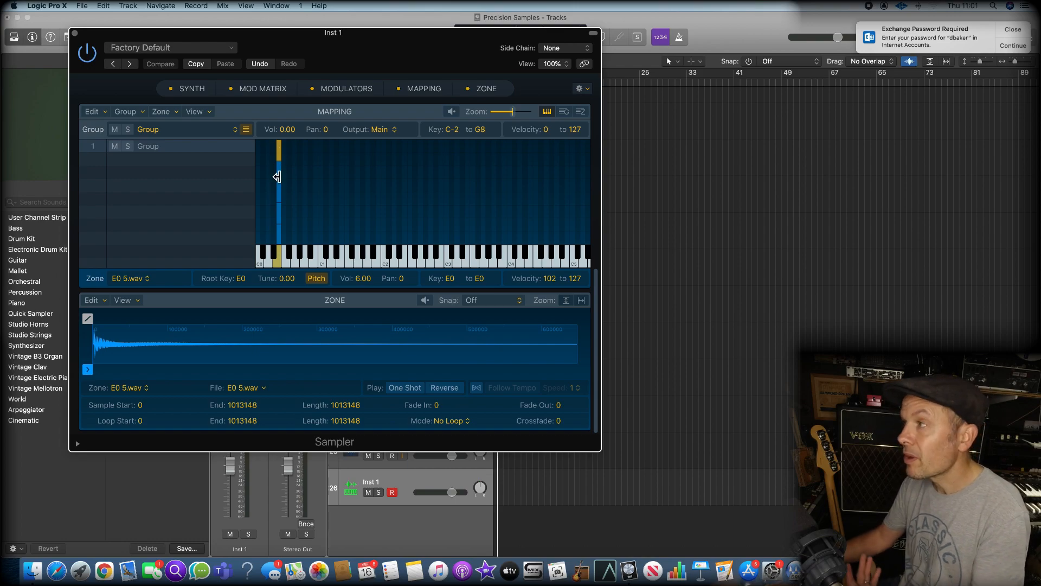
pyautogui.click(280, 237)
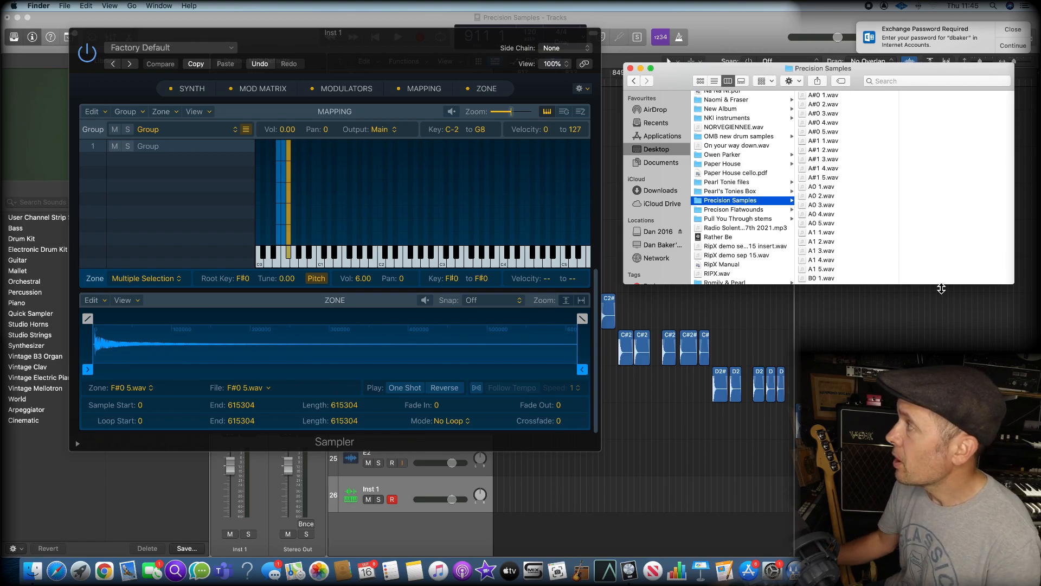
# Enlarge the Finder window and map the files G0 1.wav to G0 5.wav together onto the Sampler's G0 key as stacked velocity zones
pyautogui.moveTo(1013, 285); pyautogui.dragTo(1013, 494)
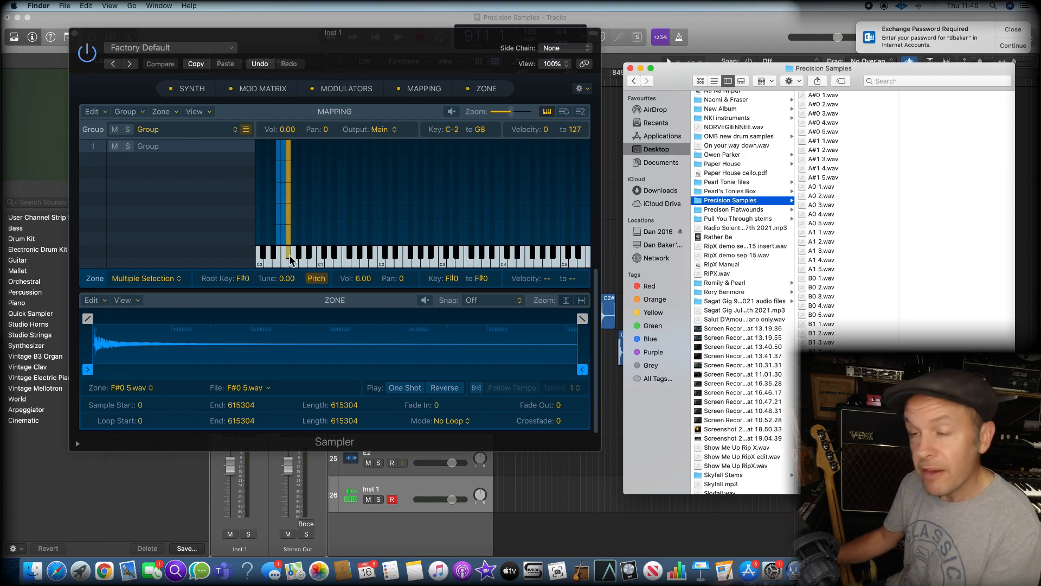
pyautogui.hscroll(-1, 290, 259)
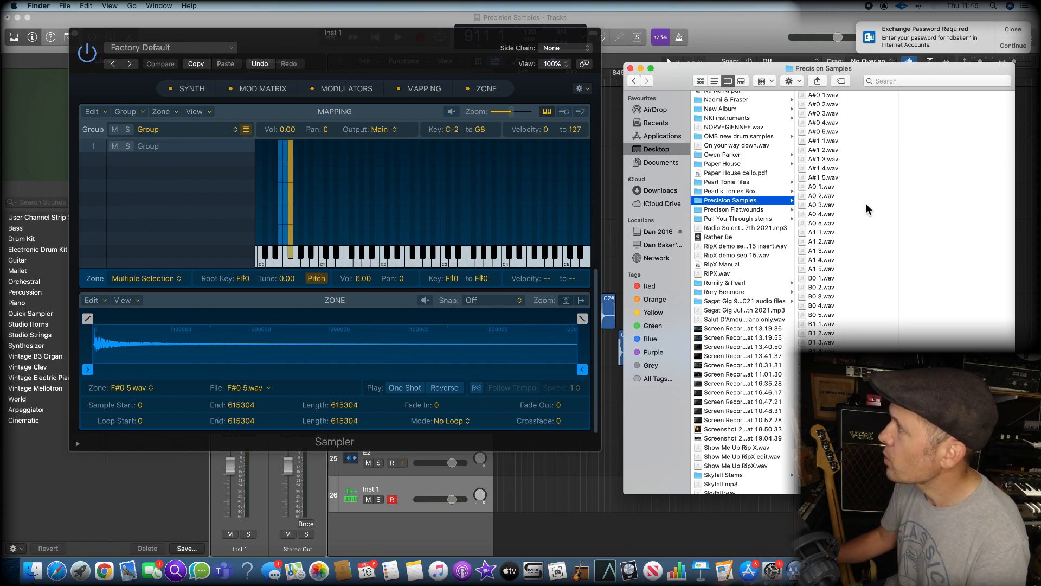
pyautogui.scroll(-15, 828, 233)
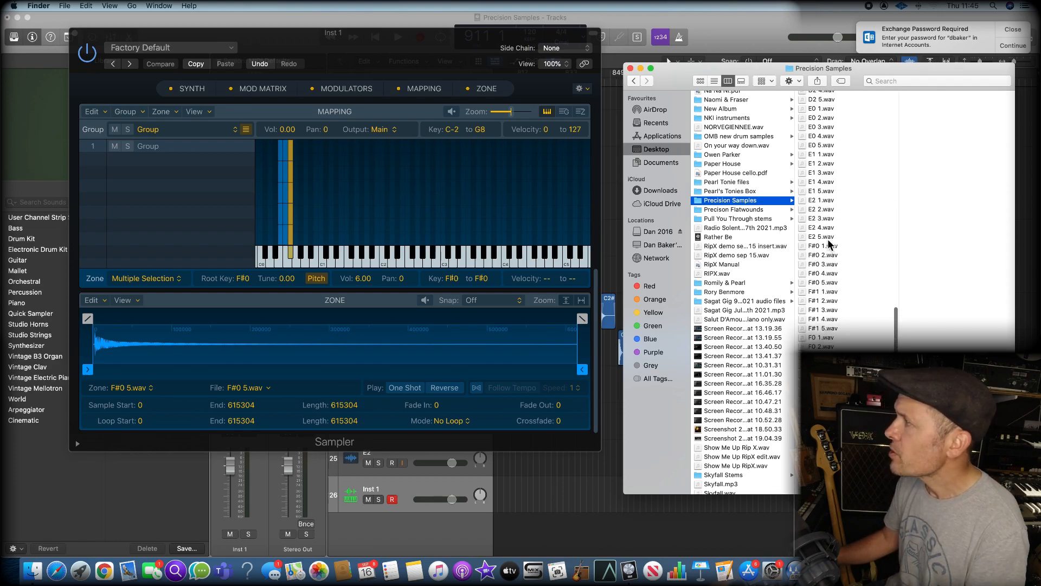
pyautogui.click(823, 407)
pyautogui.keyDown('shift'); pyautogui.click(823, 444); pyautogui.keyUp('shift')
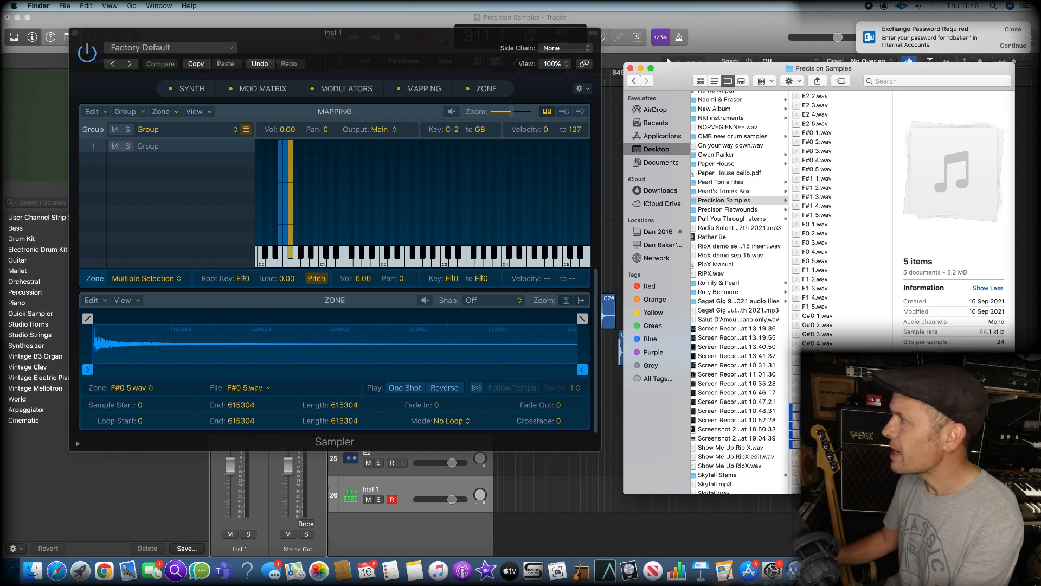
pyautogui.moveTo(814, 429); pyautogui.dragTo(302, 228)
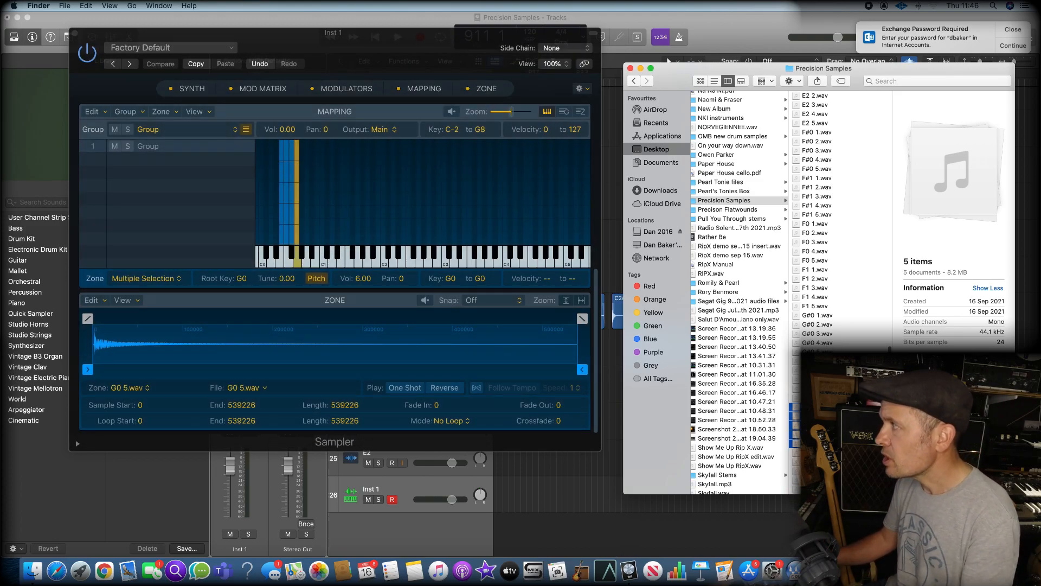
# Map the files G#0 1.wav to G#0 5.wav together onto the Sampler's G#0 key as stacked velocity zones
pyautogui.click(818, 317)
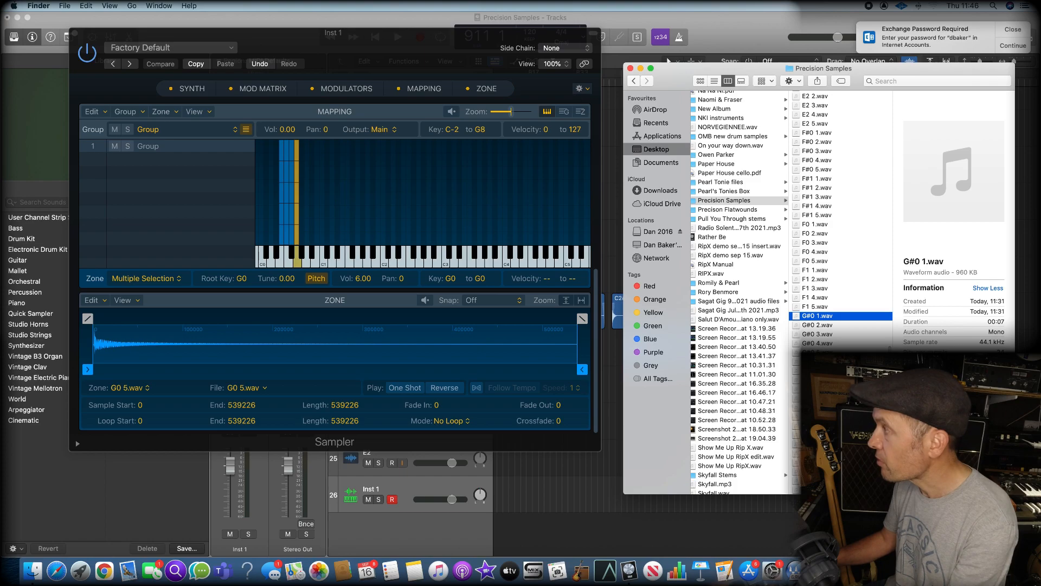
pyautogui.keyDown('shift'); pyautogui.click(818, 352); pyautogui.keyUp('shift')
pyautogui.moveTo(813, 320); pyautogui.dragTo(305, 255)
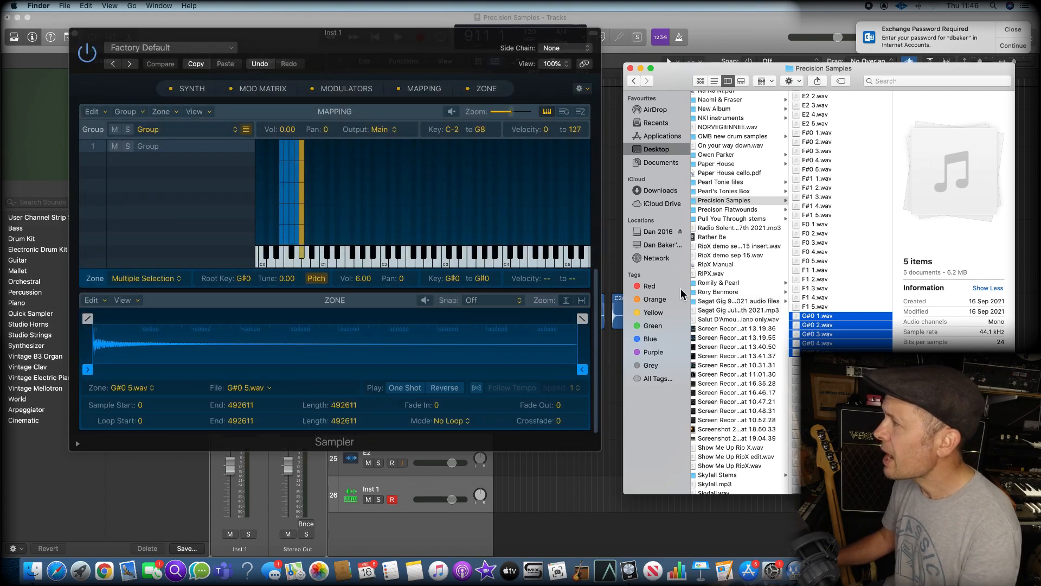
# Map the files A0 1.wav to A0 5.wav together onto the Sampler's A0 key as stacked velocity zones
pyautogui.scroll(15, 832, 298)
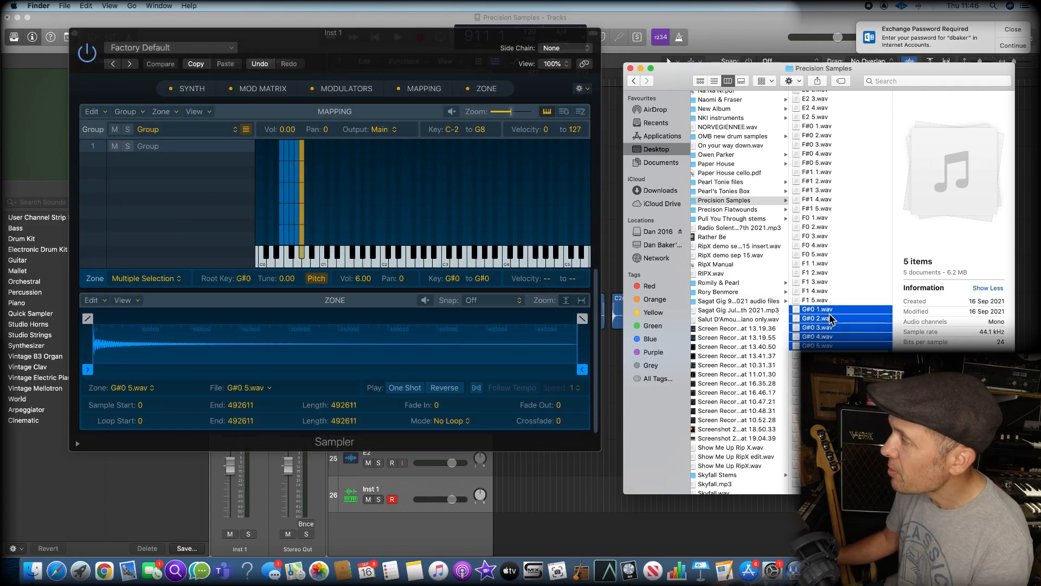
pyautogui.scroll(3, 832, 319)
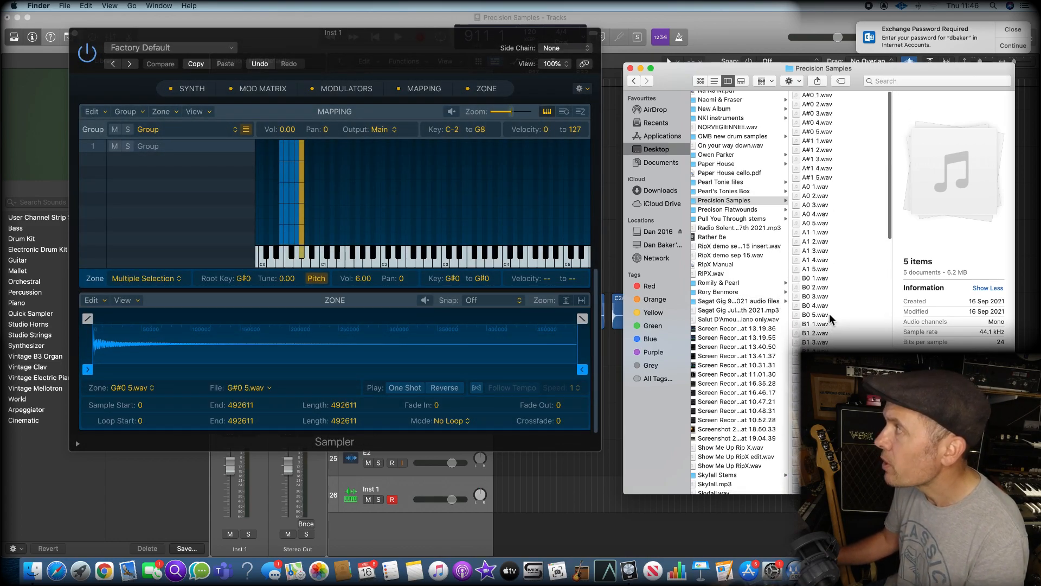
pyautogui.click(822, 186)
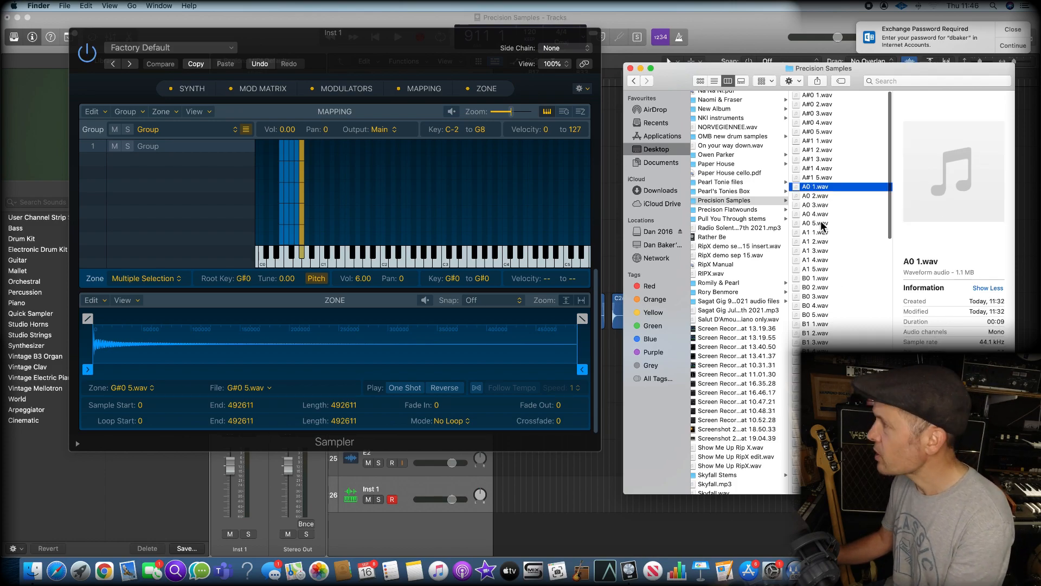
pyautogui.keyDown('shift'); pyautogui.click(823, 224); pyautogui.keyUp('shift')
pyautogui.moveTo(813, 198); pyautogui.dragTo(312, 258)
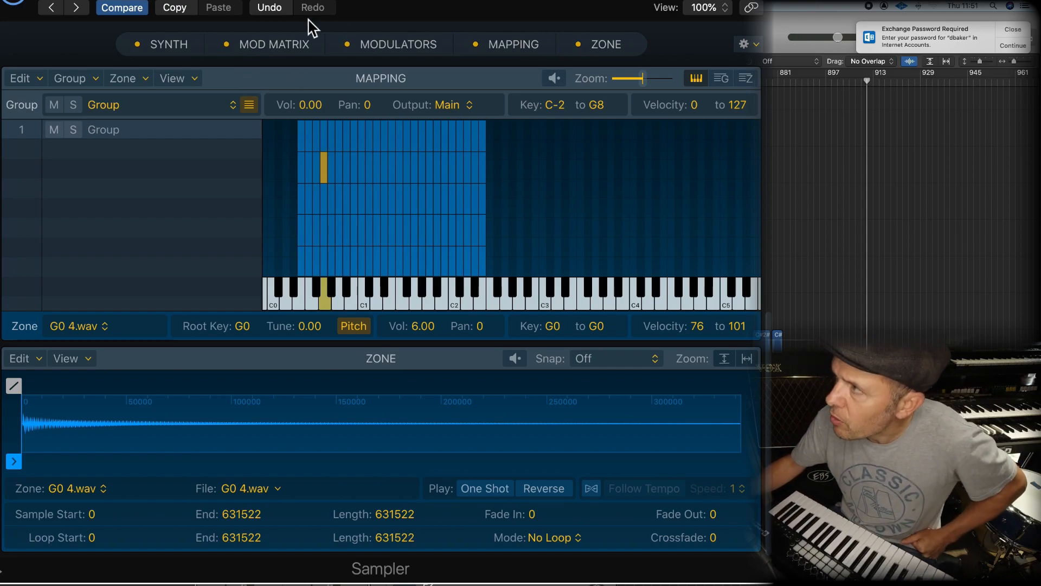
# Show the Sampler's modulators and set the ENV 1 AMP release to about 36 ms, trying a long release of about 1282 ms on the way
pyautogui.click(378, 50)
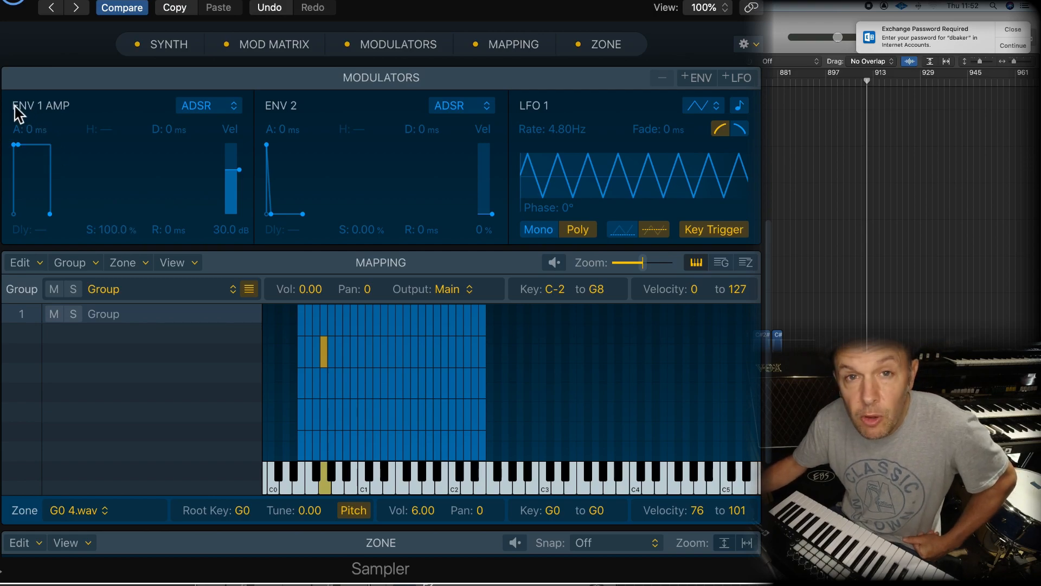
pyautogui.click(50, 215)
pyautogui.moveTo(50, 214); pyautogui.dragTo(64, 216)
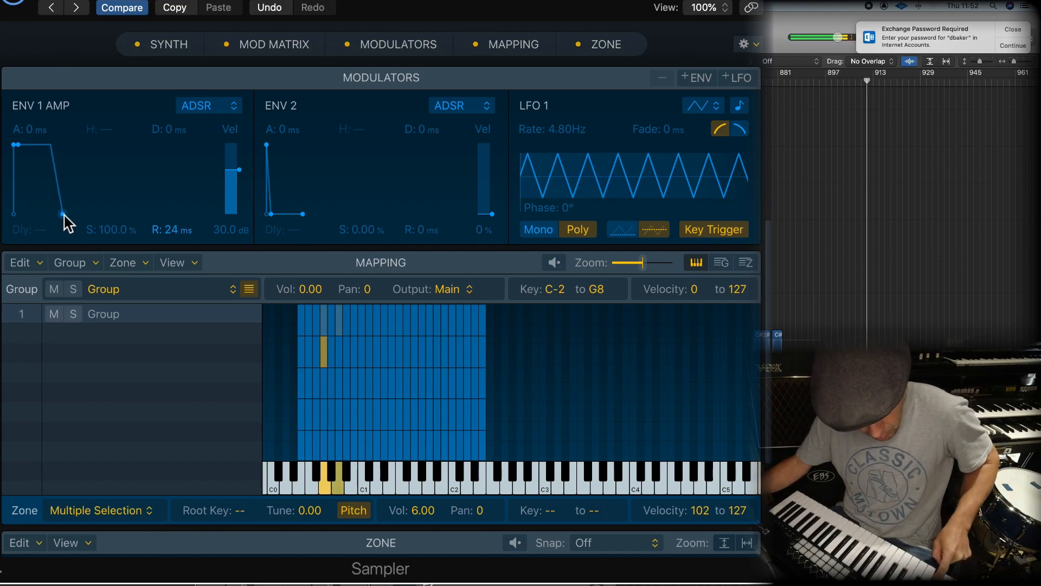
pyautogui.moveTo(64, 216); pyautogui.dragTo(84, 216)
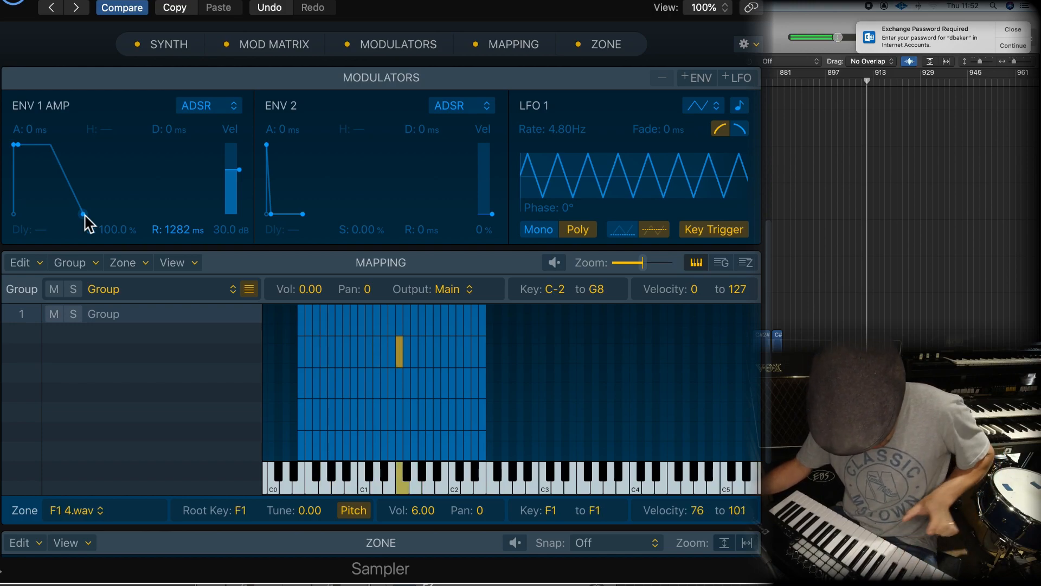
pyautogui.moveTo(85, 216); pyautogui.dragTo(65, 216)
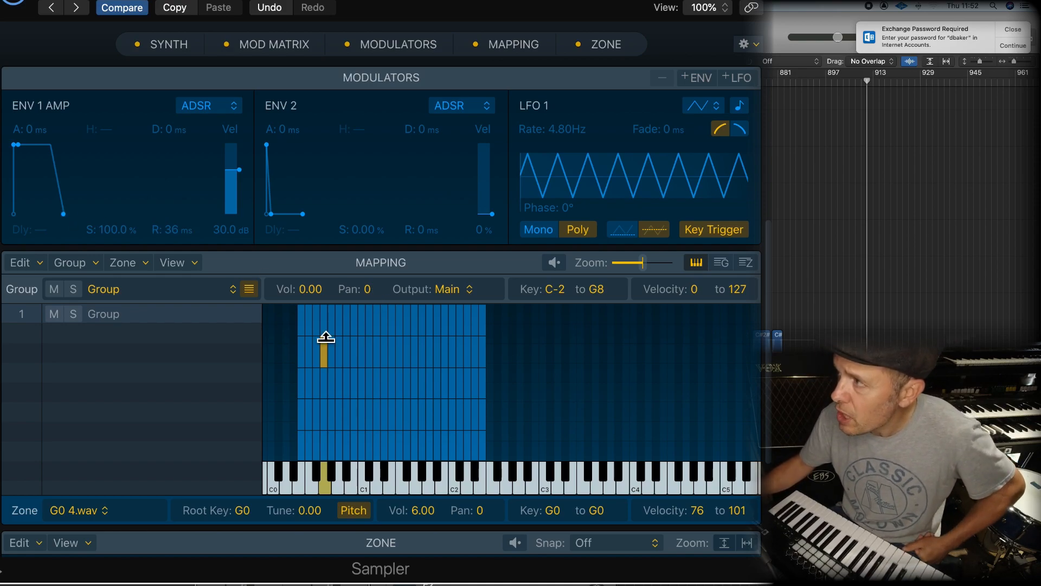
# Raise the velocity boundary between the two loudest layers across all mapped keys, so the top layer covers a narrower range
pyautogui.moveTo(525, 329); pyautogui.dragTo(489, 365)
pyautogui.moveTo(307, 338); pyautogui.dragTo(294, 311)
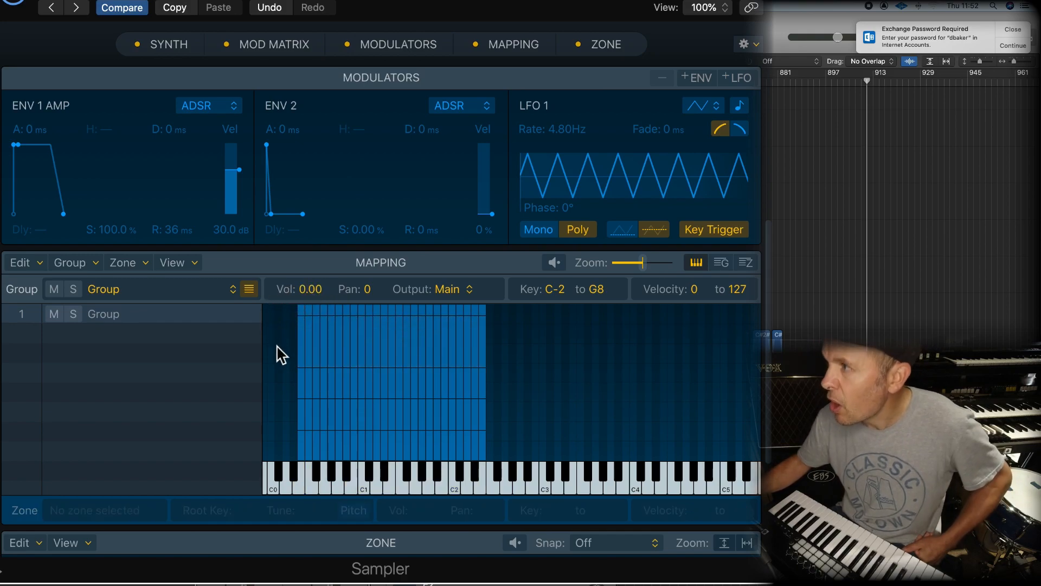